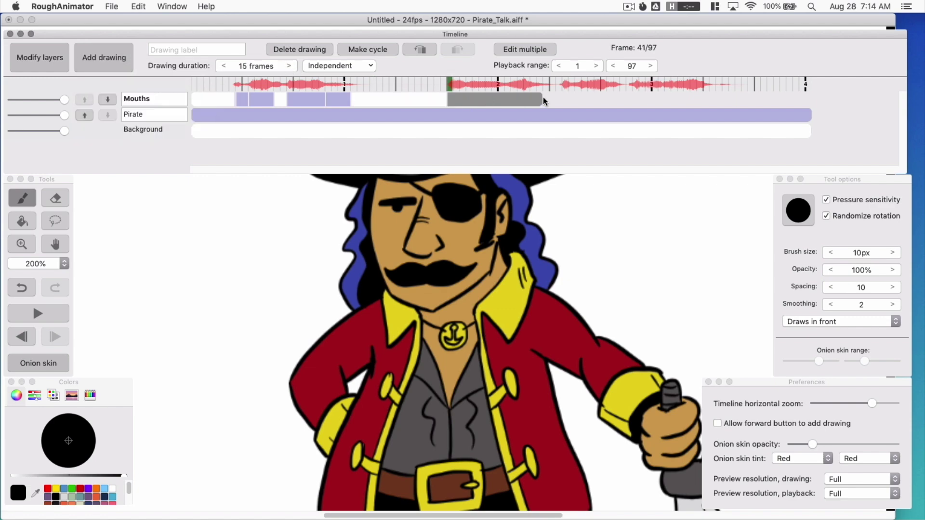
pyautogui.click(289, 66)
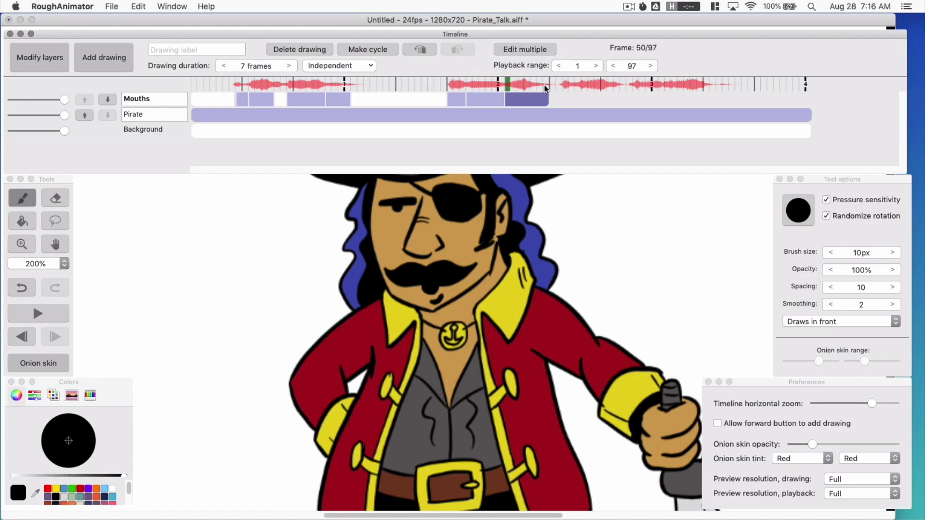
pyautogui.click(531, 86)
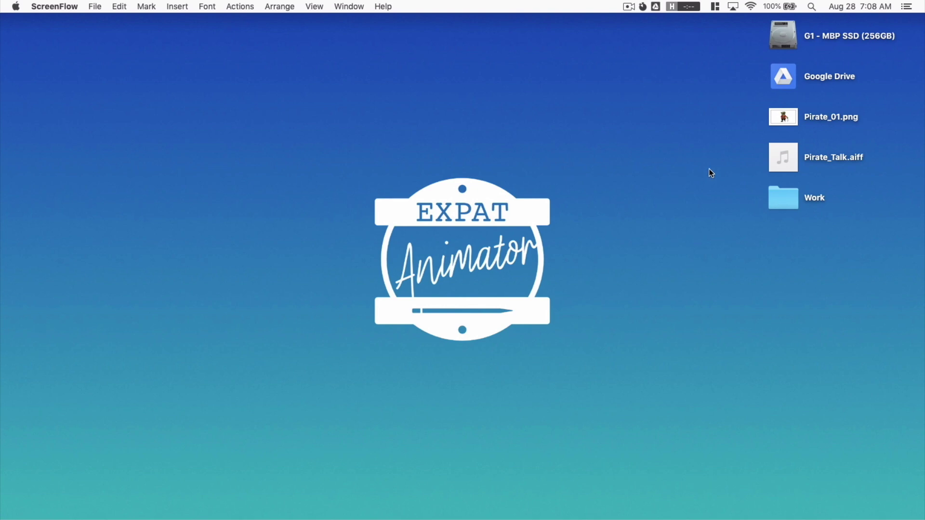
# Preview the Pirate_01.png artwork on the desktop, then close the preview.
pyautogui.click(783, 157)
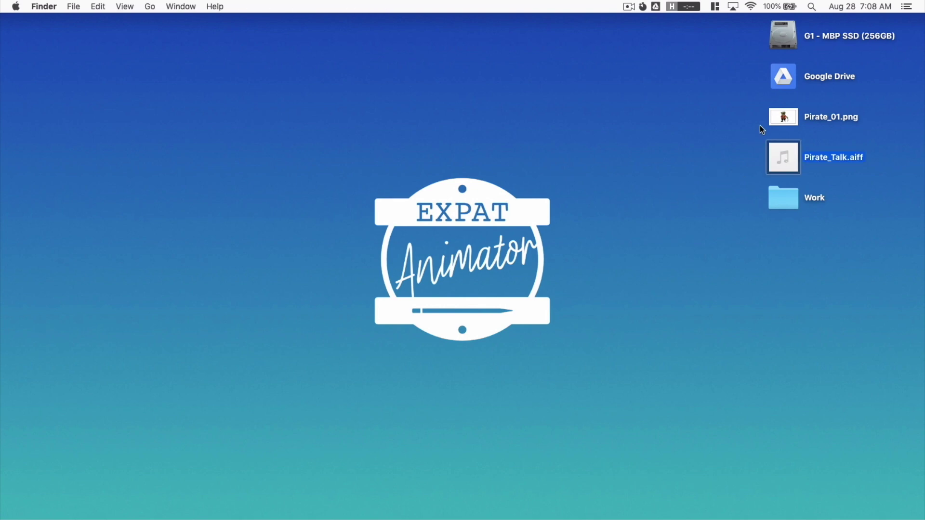
pyautogui.click(789, 121)
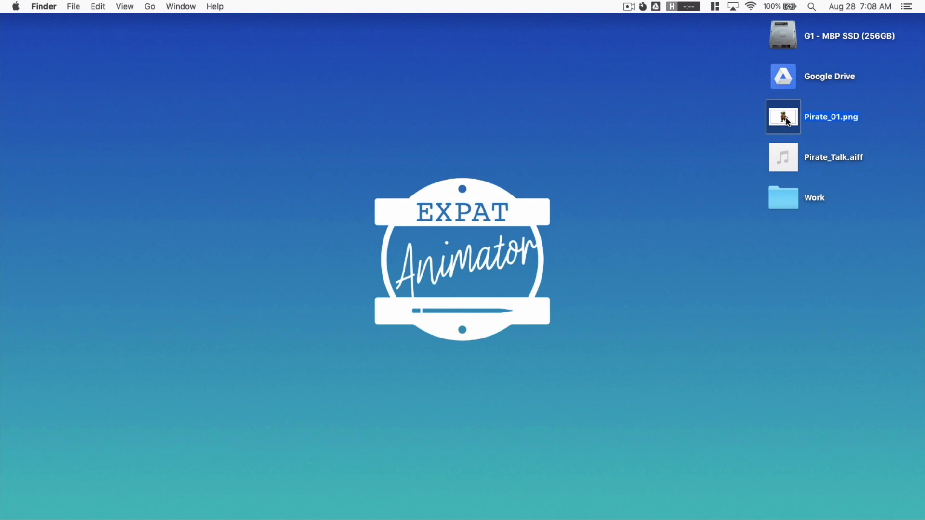
pyautogui.press('space')
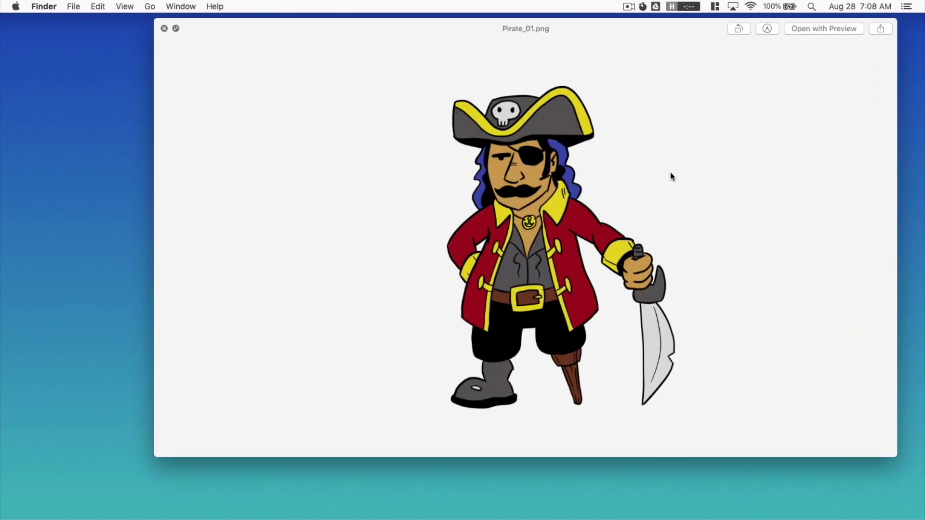
pyautogui.press('space')
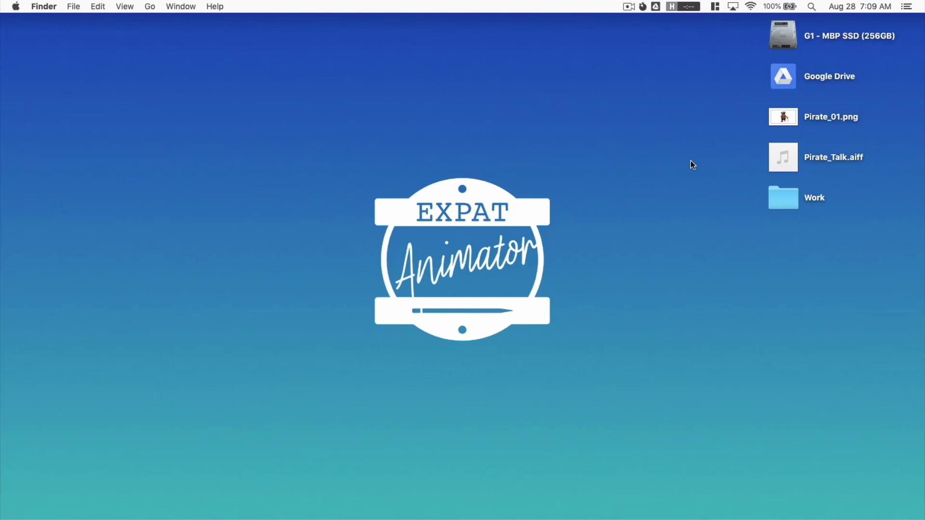
# Switch to RoughAnimator and create a new project at 1280 x 720 resolution and a framerate of 24.
pyautogui.press('super+Tab')
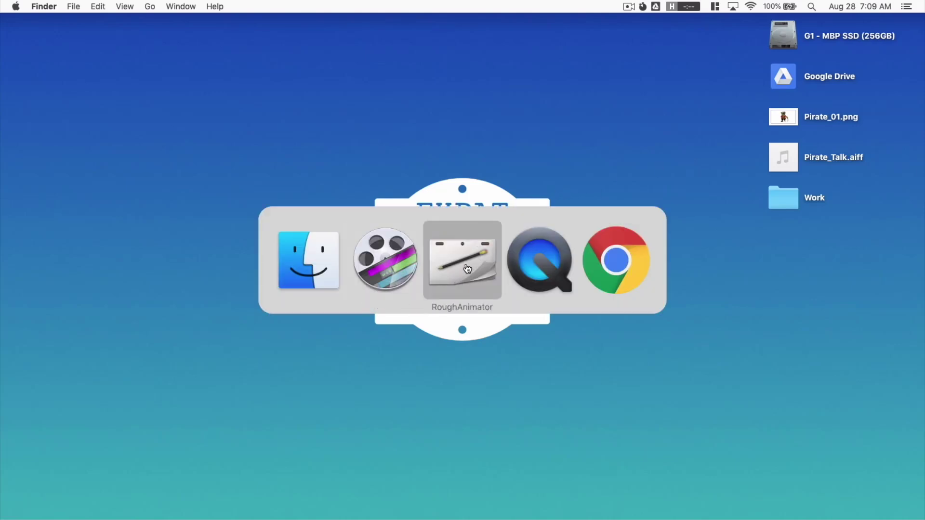
pyautogui.click(466, 265)
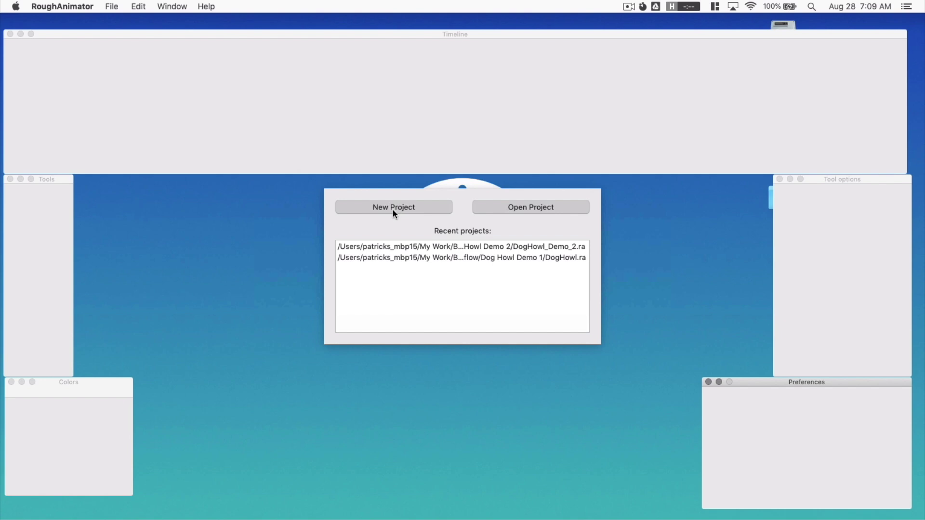
pyautogui.click(394, 208)
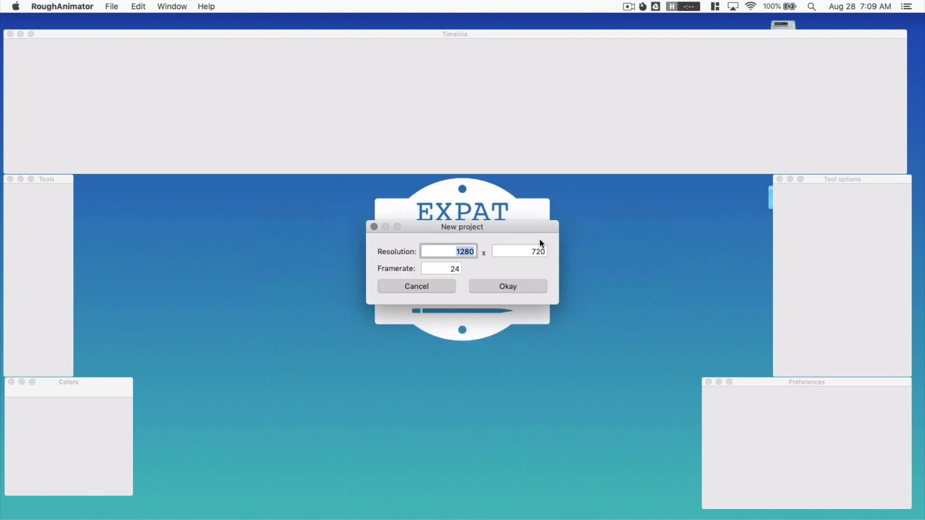
pyautogui.click(505, 286)
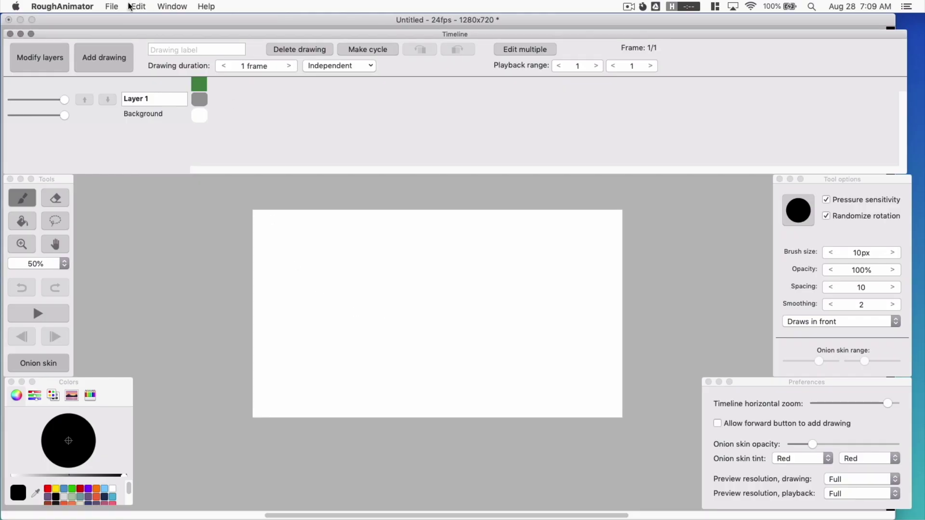
# Import the image Pirate_01.png from the Desktop into the first layer and deselect it at its original placement.
pyautogui.click(115, 6)
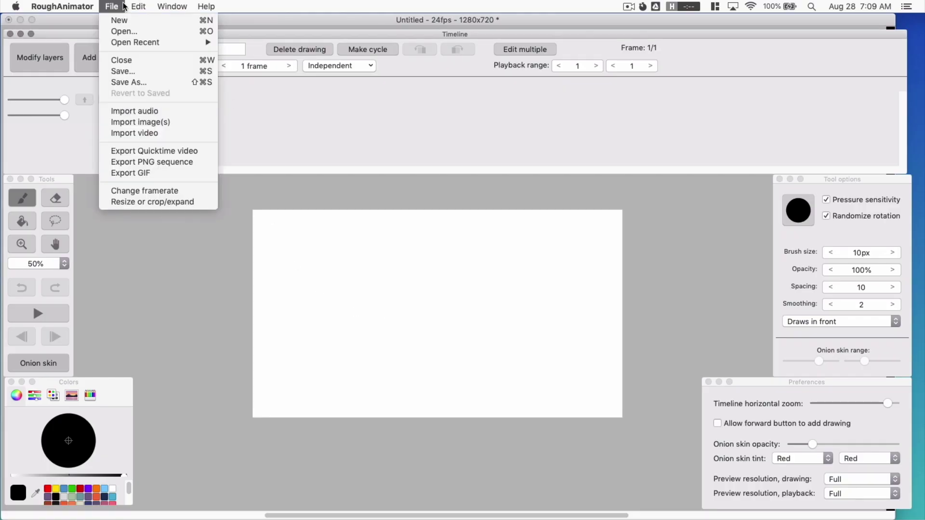
pyautogui.click(142, 124)
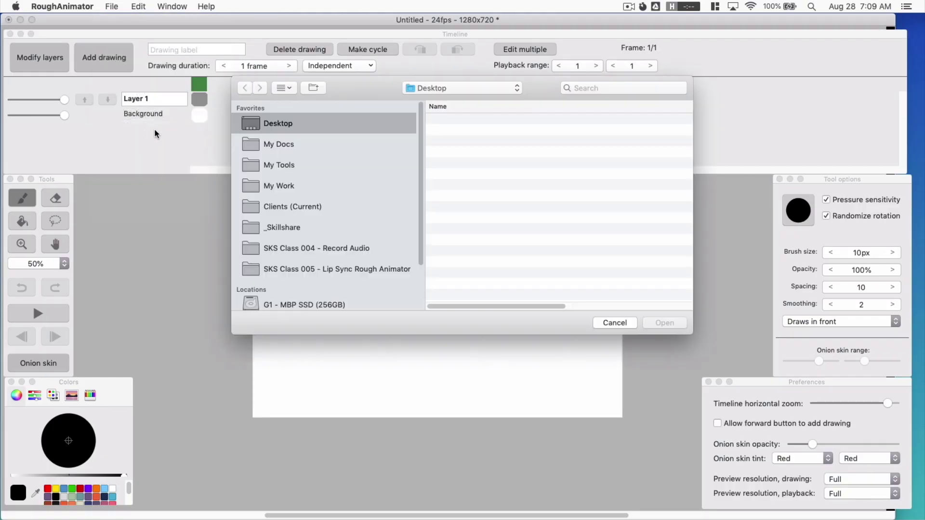
pyautogui.click(480, 132)
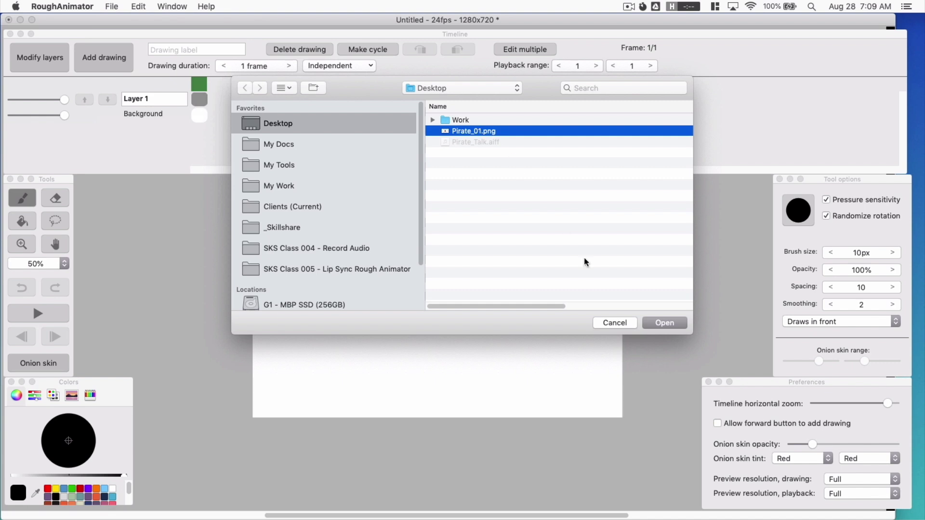
pyautogui.click(660, 324)
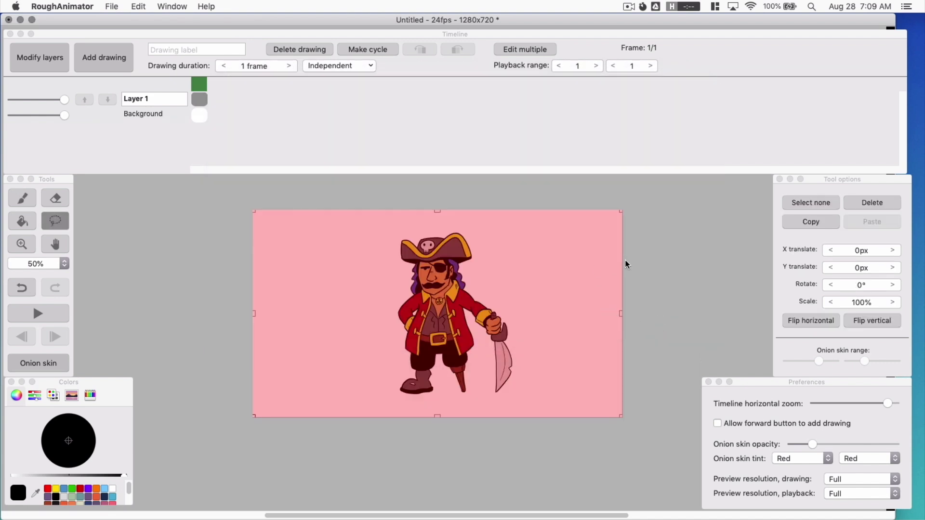
pyautogui.click(663, 261)
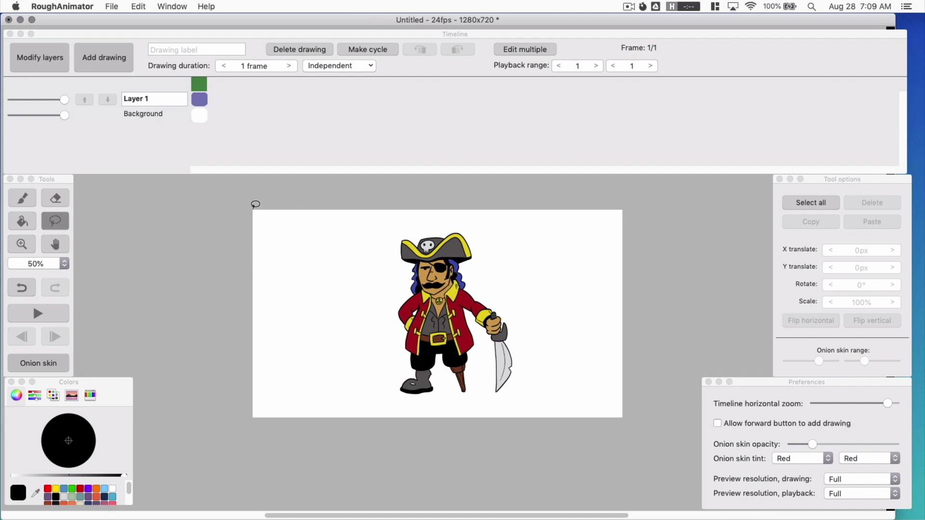
# Rename the layer holding the imported artwork as Pirate.
pyautogui.click(161, 125)
pyautogui.press('Tab')
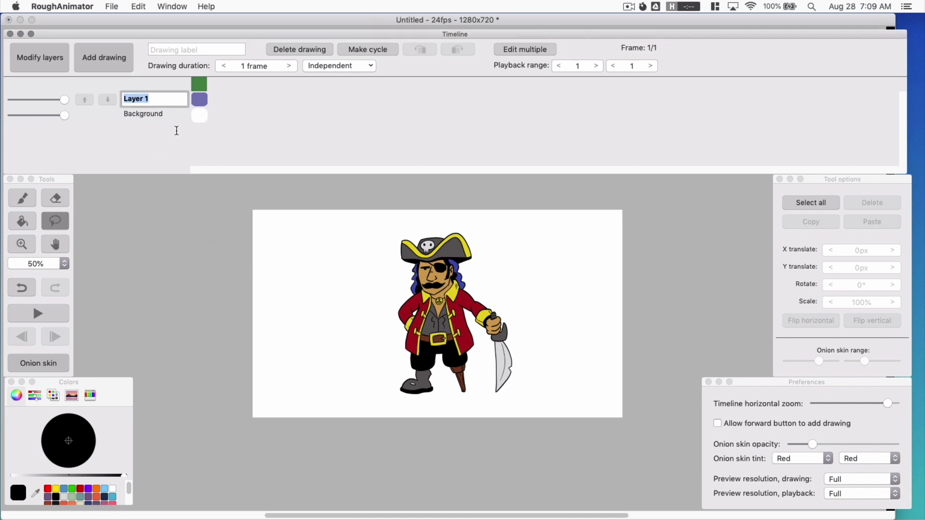
pyautogui.write('Pirate')
pyautogui.press('Return')
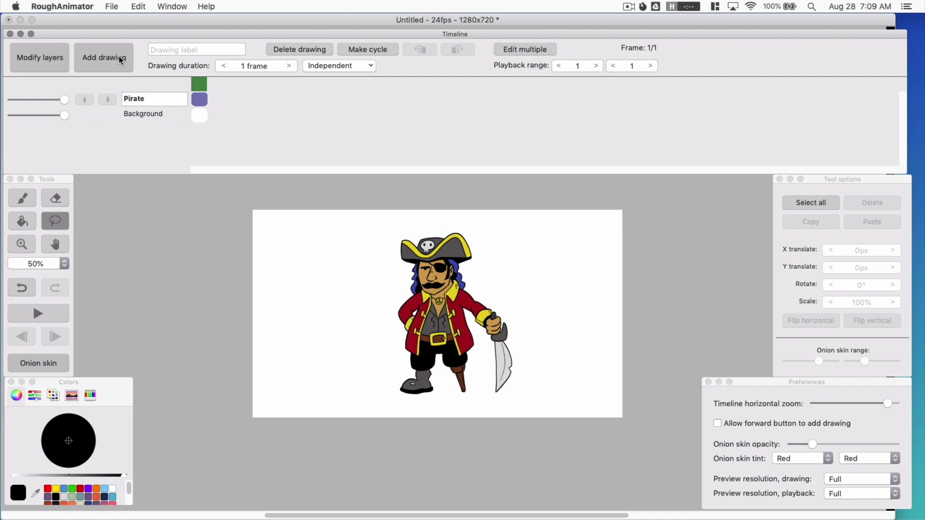
# Import the audio file Pirate_Talk.aiff from the Desktop into the project.
pyautogui.click(112, 6)
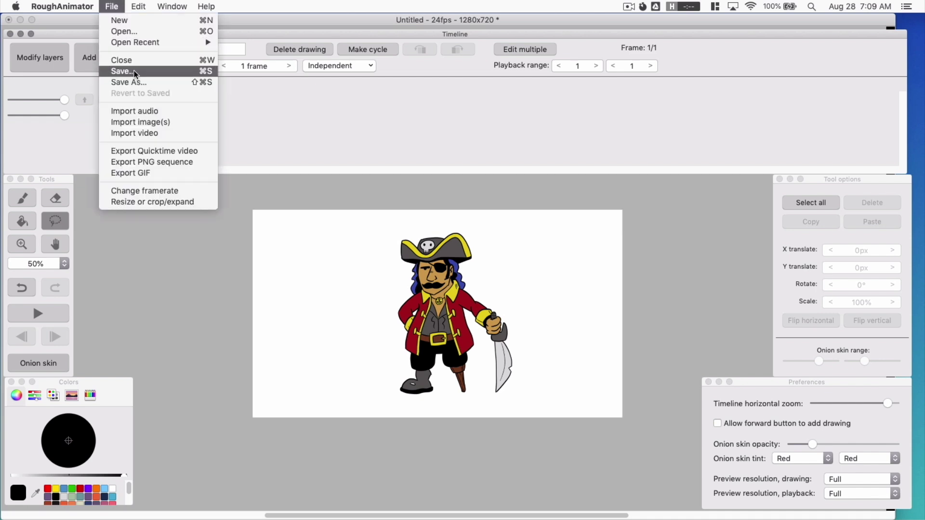
pyautogui.click(139, 110)
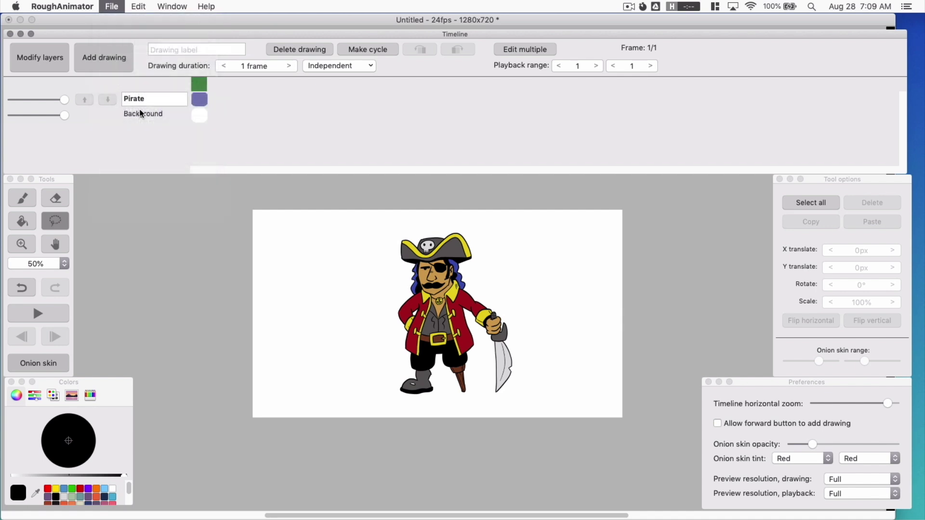
pyautogui.click(464, 142)
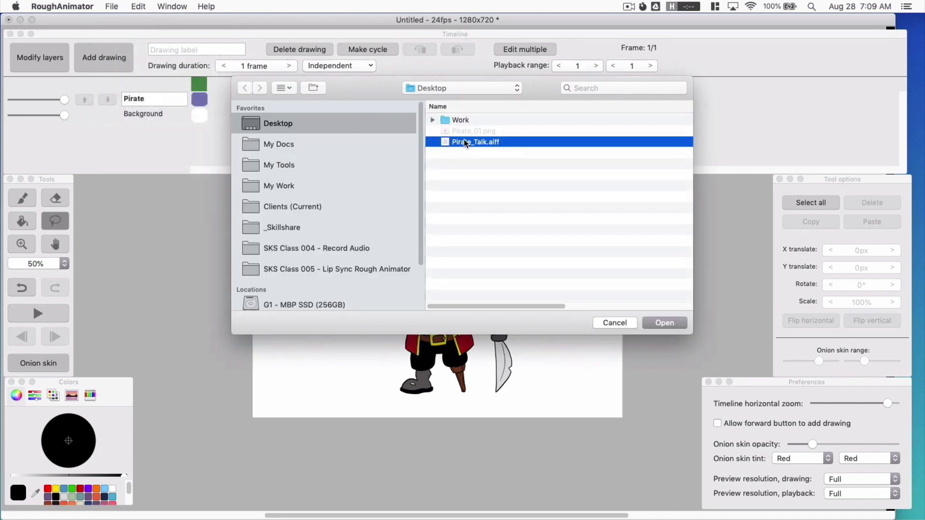
pyautogui.click(664, 323)
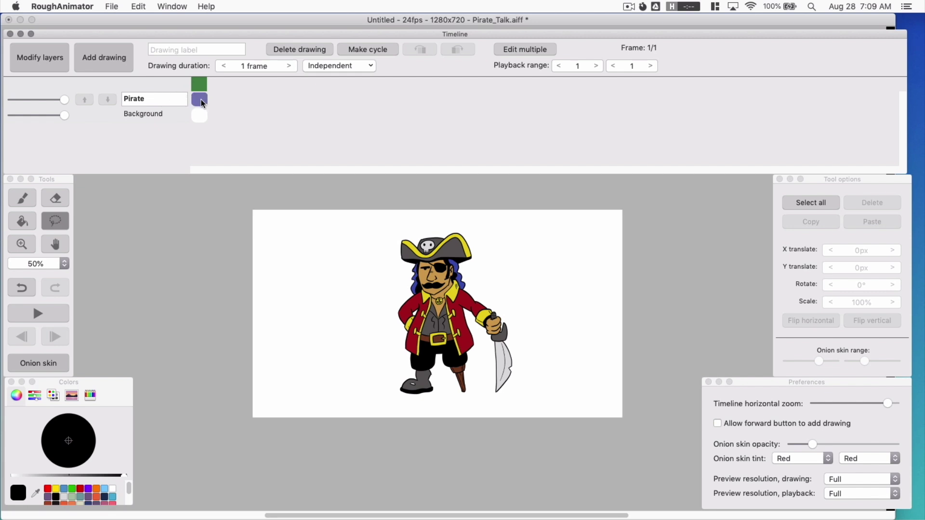
# Extend the pirate drawing's duration frame by frame to 13 frames.
pyautogui.click(289, 65)
pyautogui.click(289, 66)
pyautogui.click(289, 66)
pyautogui.click(290, 66)
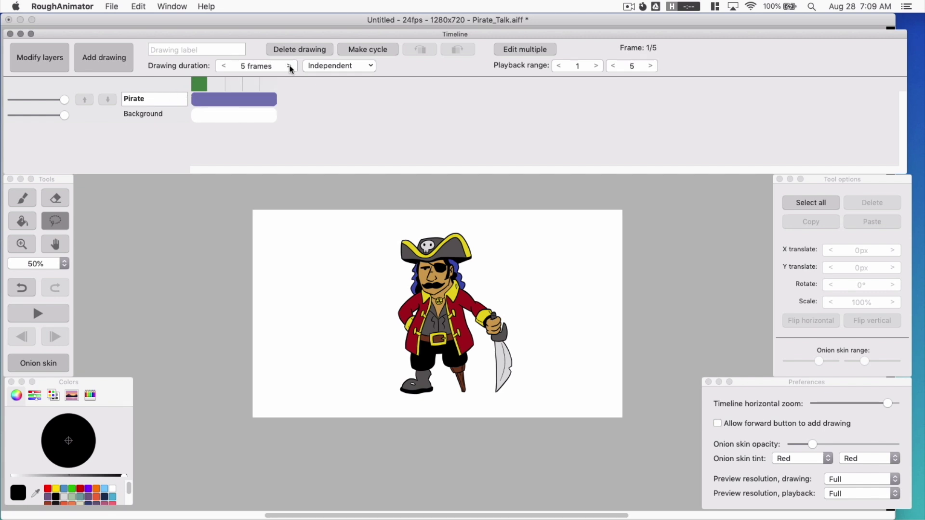
pyautogui.click(289, 65)
pyautogui.click(289, 65)
pyautogui.click(289, 65)
pyautogui.click(289, 66)
pyautogui.click(289, 66)
pyautogui.click(289, 65)
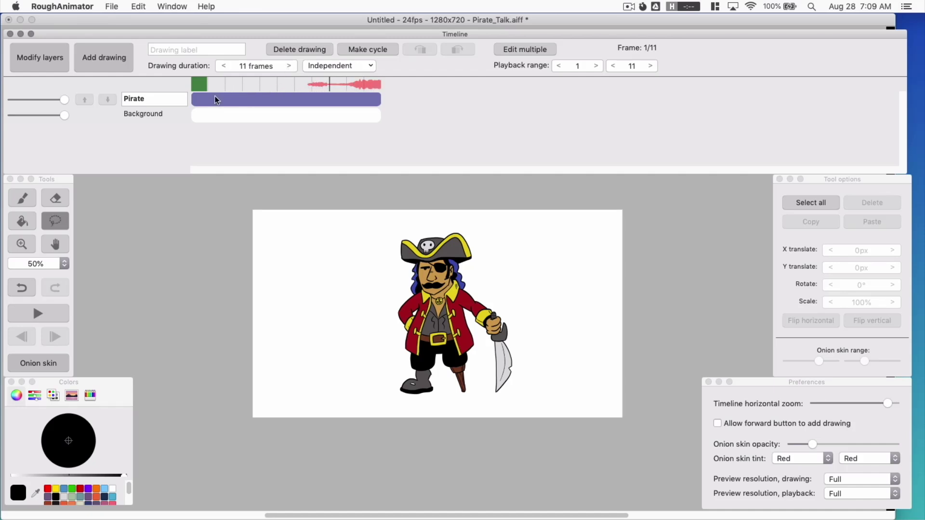
pyautogui.click(289, 66)
pyautogui.click(290, 65)
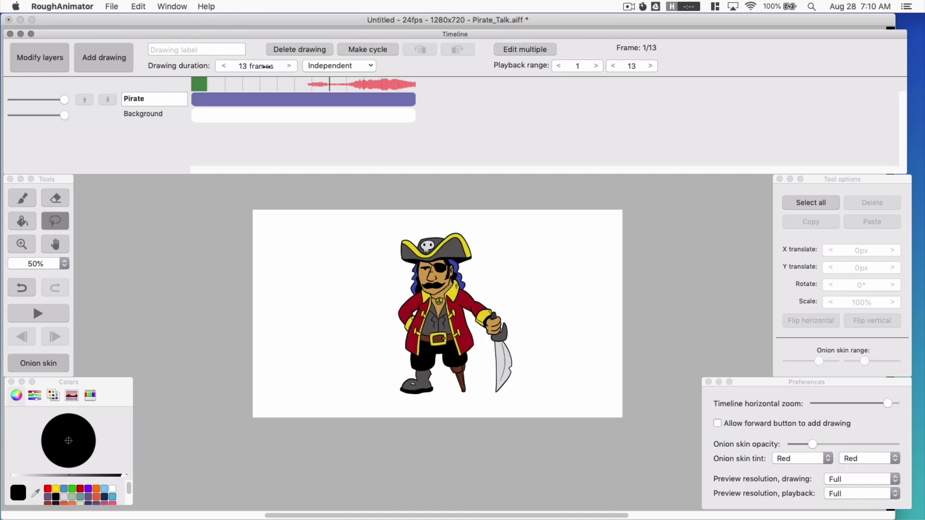
# Set the pirate drawing's duration to 96 frames.
pyautogui.doubleClick(243, 66)
pyautogui.write('96')
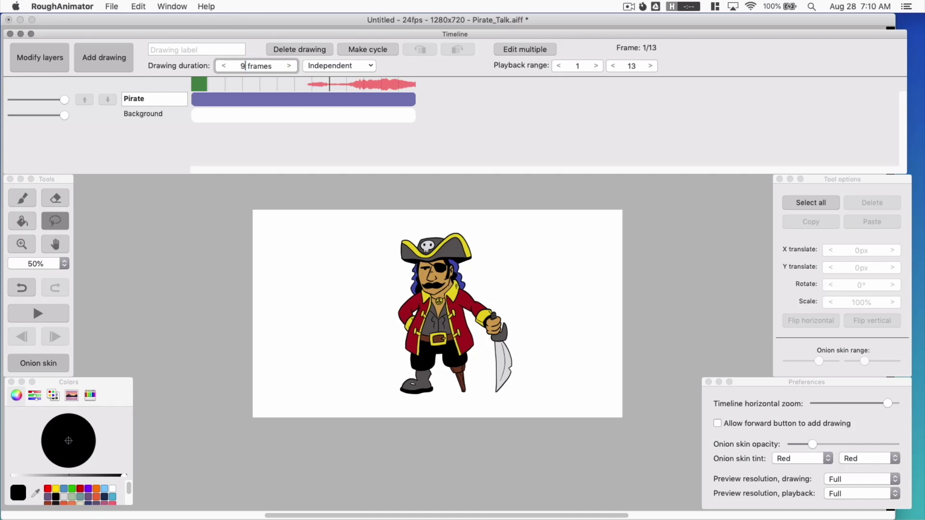
pyautogui.press('Return')
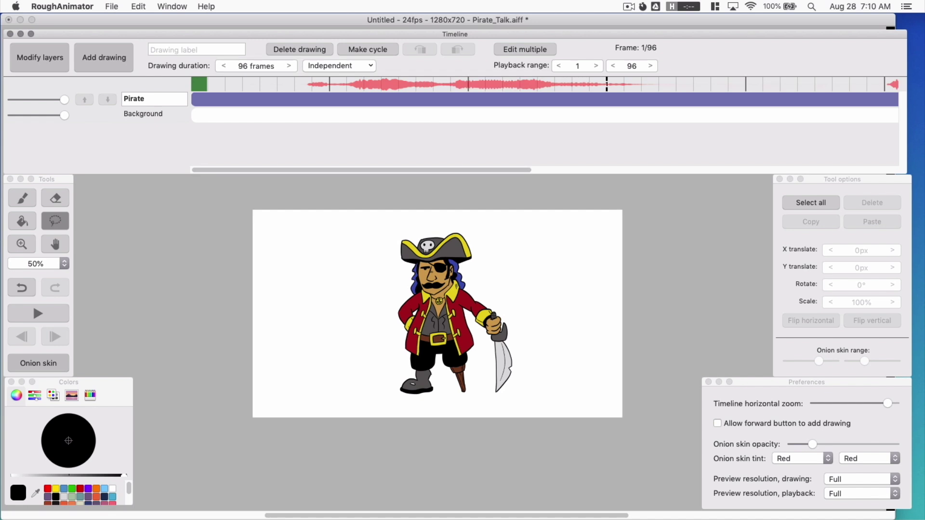
# Reduce the timeline's horizontal zoom to fit the whole audio waveform and extend the pirate drawing to 97 frames.
pyautogui.click(864, 413)
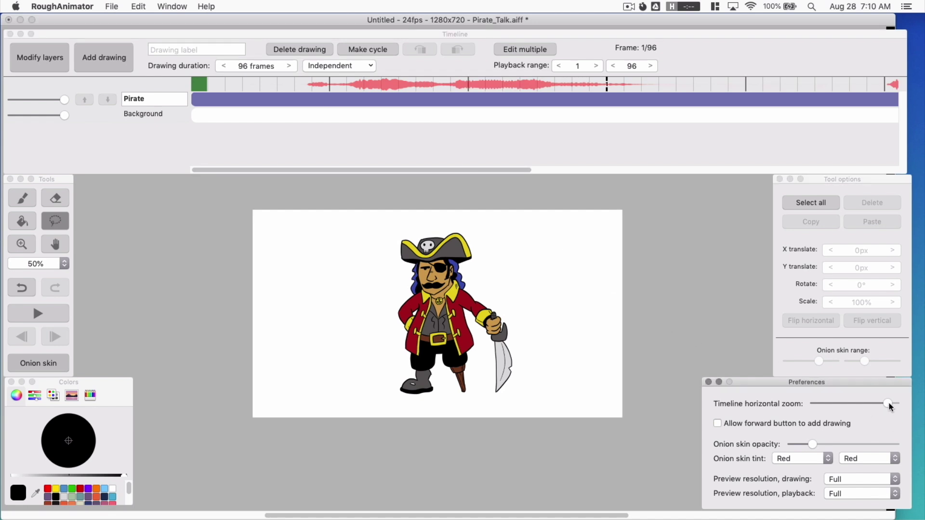
pyautogui.moveTo(889, 405); pyautogui.dragTo(873, 405)
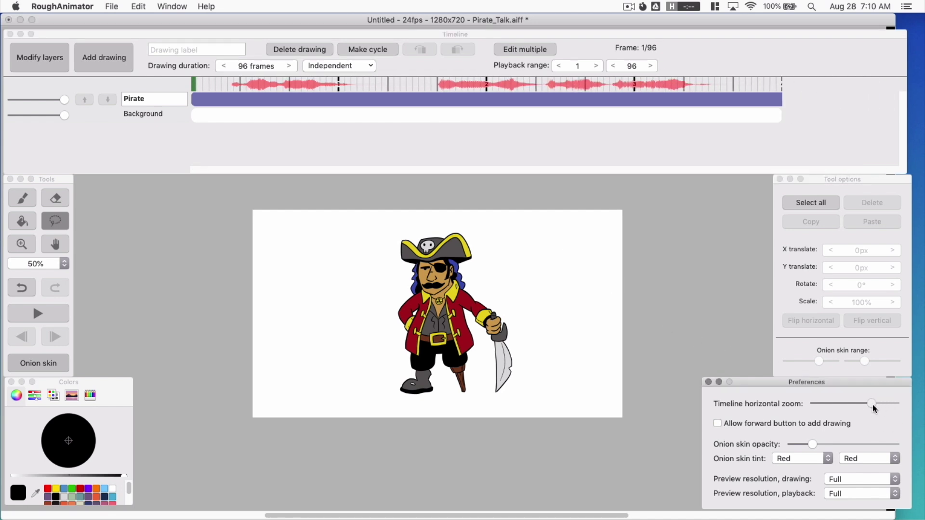
pyautogui.click(818, 119)
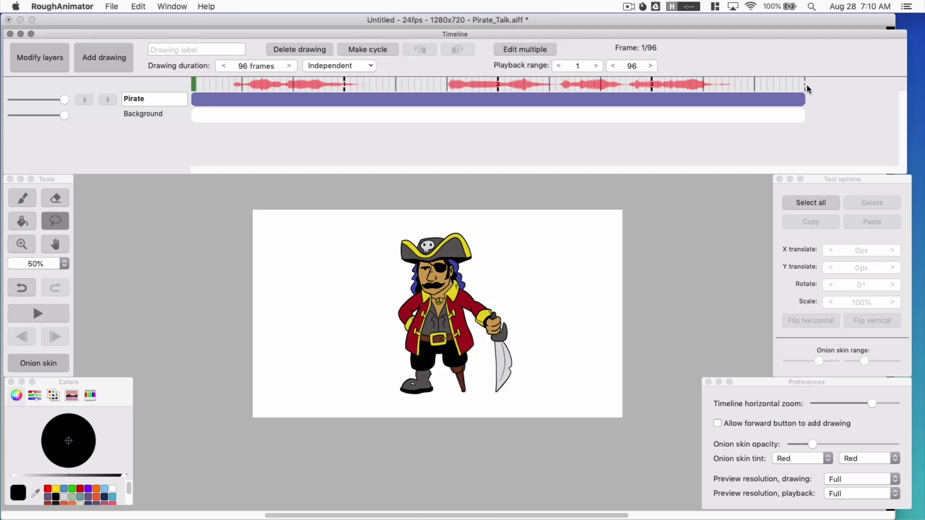
pyautogui.click(287, 67)
# Play the animation to listen to the imported audio, then stop playback.
pyautogui.click(70, 299)
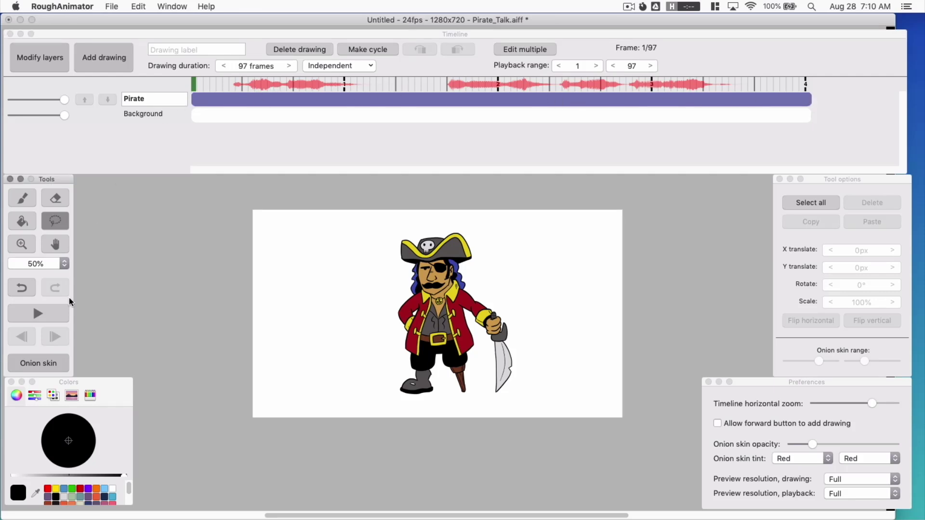
pyautogui.click(41, 316)
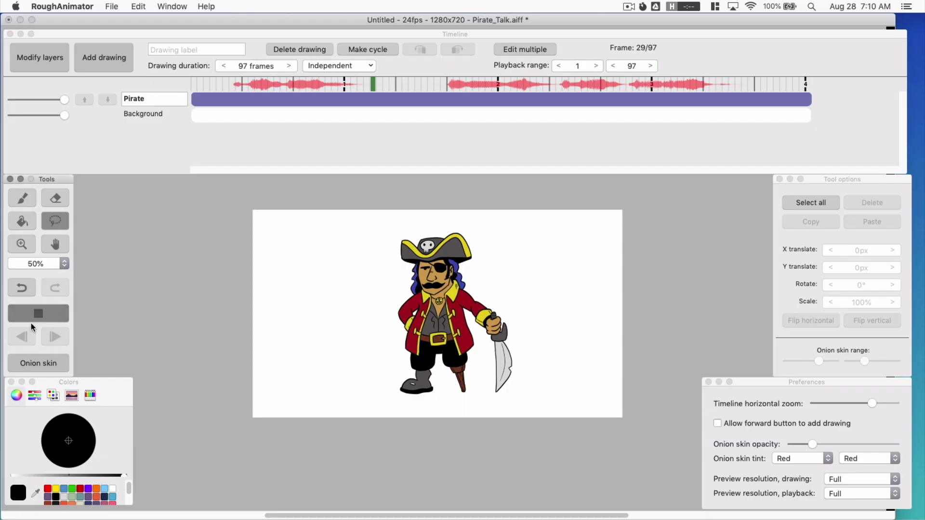
pyautogui.click(38, 314)
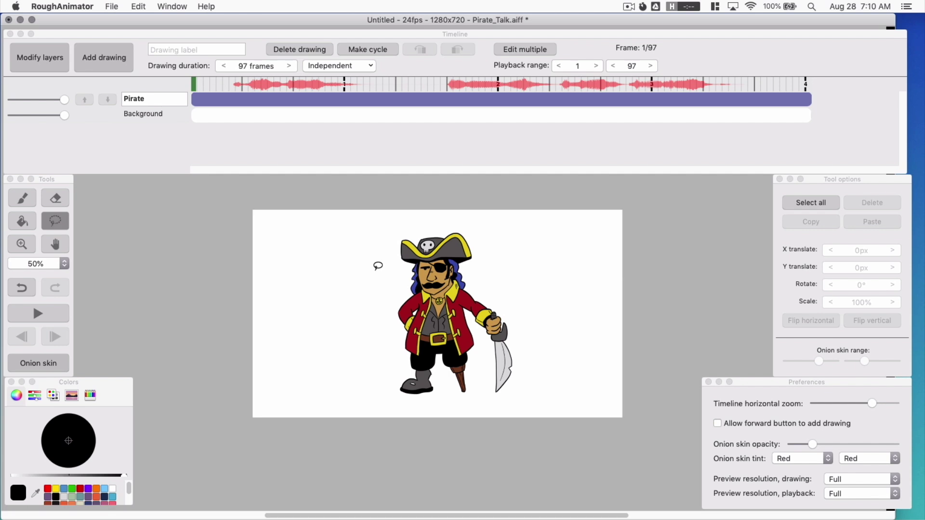
# Add a new layer above the Pirate layer and name it Mouths.
pyautogui.click(130, 65)
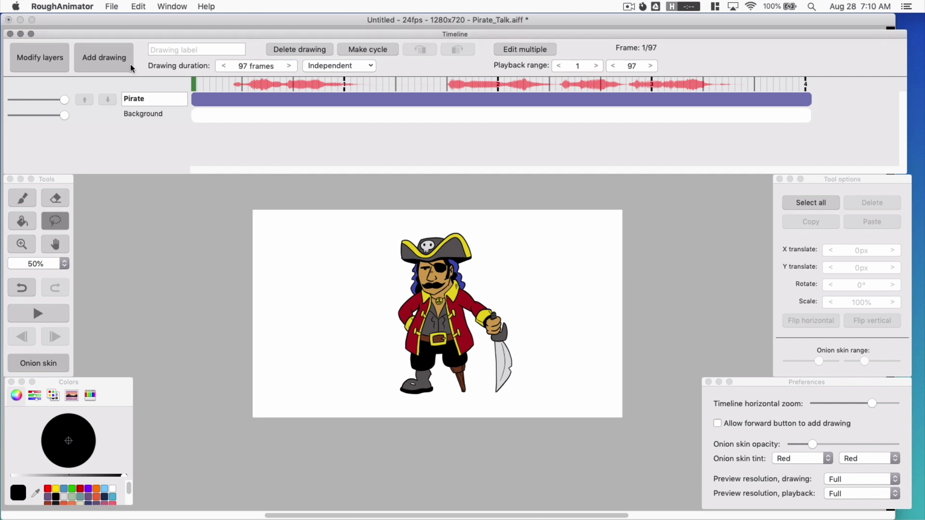
pyautogui.click(48, 57)
pyautogui.click(48, 73)
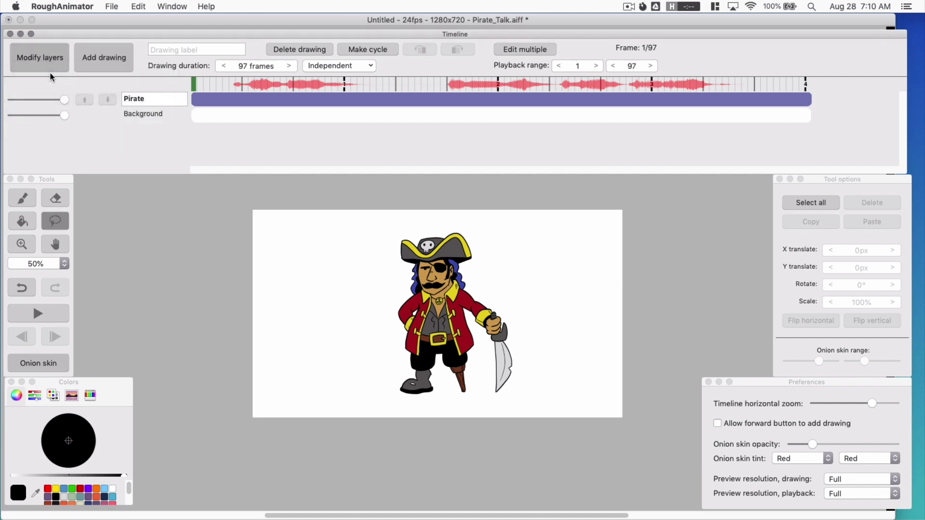
pyautogui.doubleClick(157, 100)
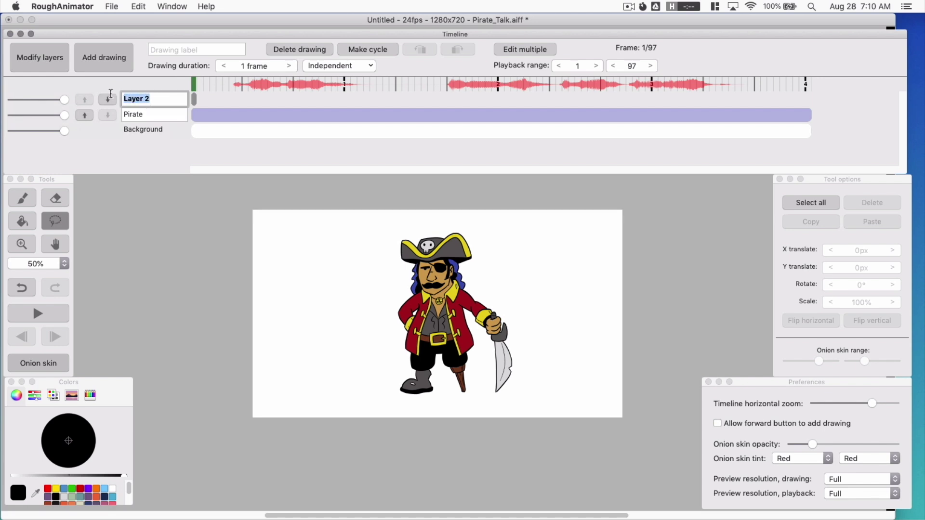
pyautogui.write('Mouths')
pyautogui.press('Return')
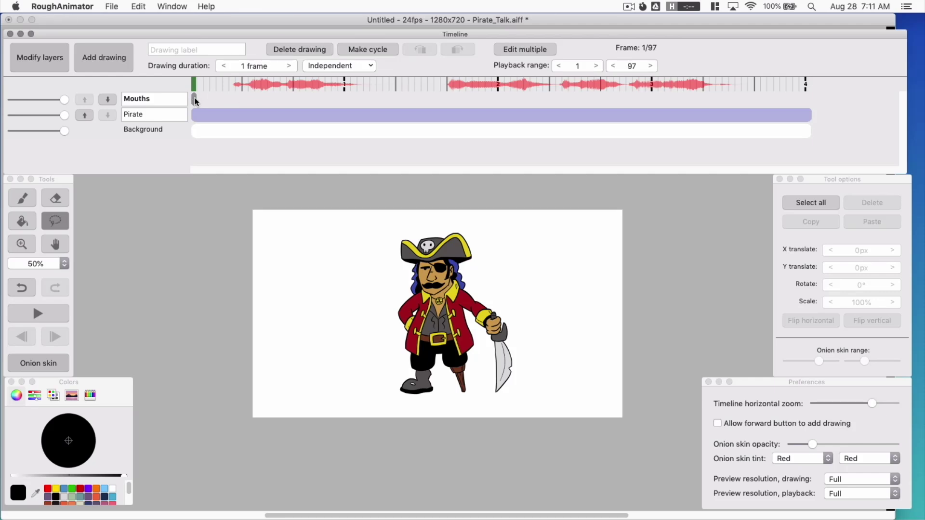
# Set the duration of the first blank drawing on the Mouths layer to 7 frames.
pyautogui.click(289, 66)
pyautogui.click(289, 65)
pyautogui.click(289, 65)
pyautogui.click(289, 66)
pyautogui.click(289, 66)
pyautogui.click(289, 66)
# Add a new drawing after the blank 7-frame drawing on the Mouths layer.
pyautogui.click(493, 314)
pyautogui.click(264, 108)
pyautogui.press('super+equal')
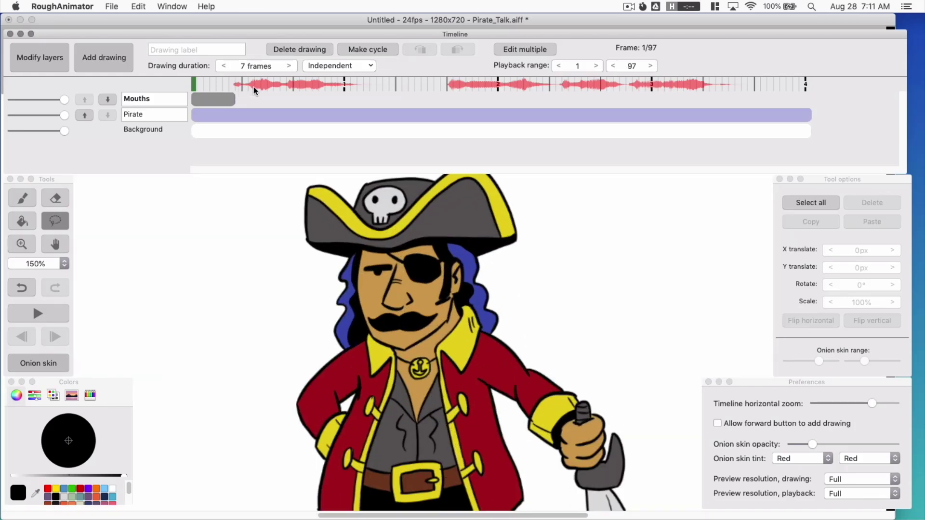
pyautogui.click(605, 227)
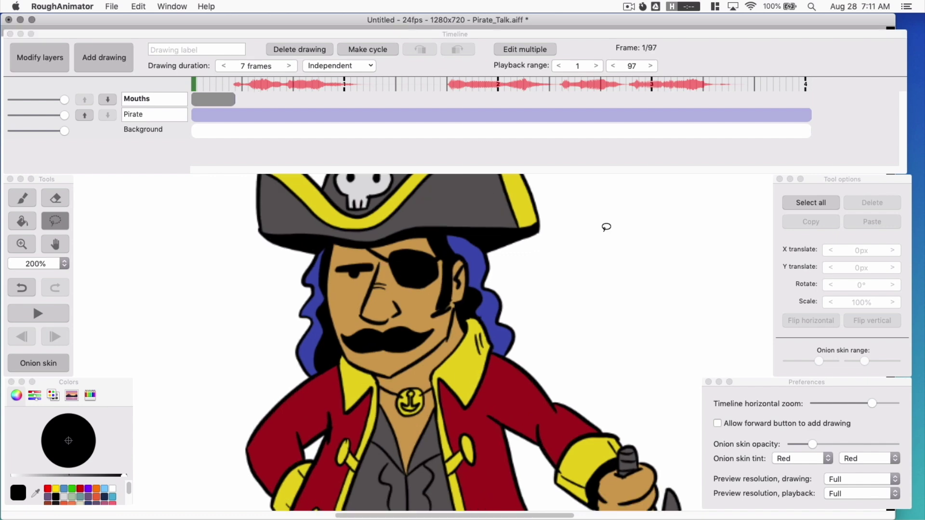
pyautogui.press('space')
pyautogui.moveTo(392, 366); pyautogui.dragTo(433, 300)
pyautogui.press('l')
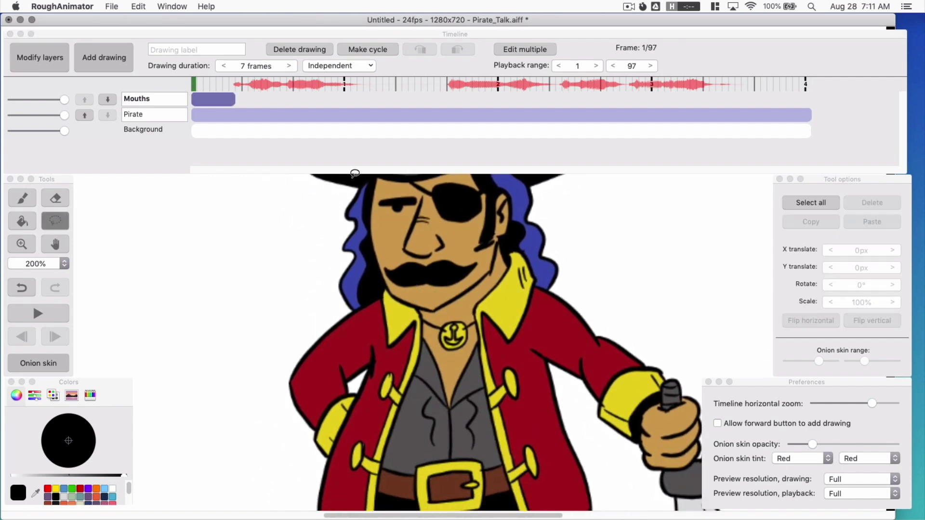
pyautogui.click(233, 99)
pyautogui.click(229, 99)
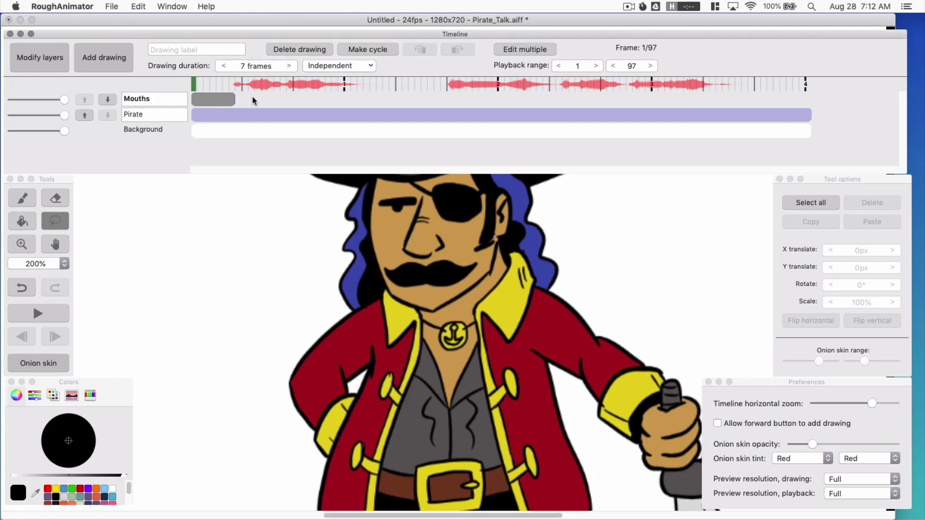
pyautogui.click(100, 58)
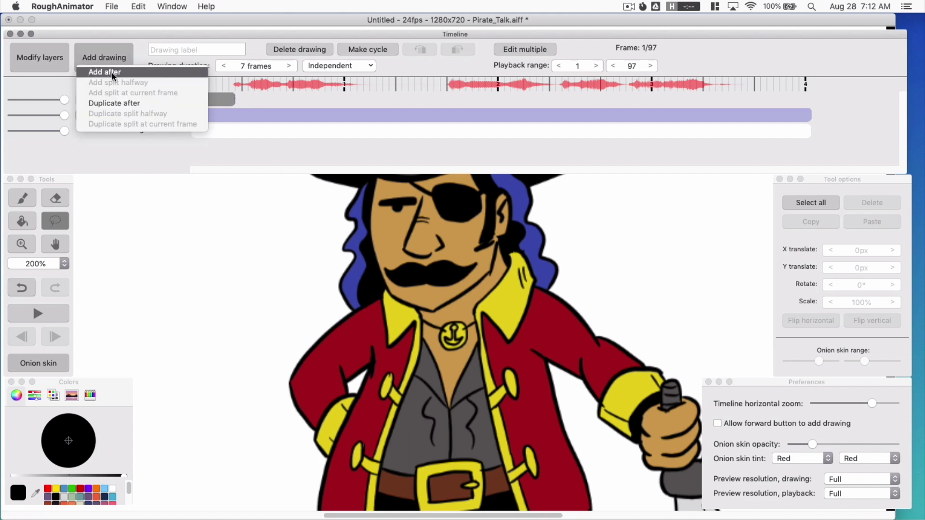
pyautogui.click(112, 73)
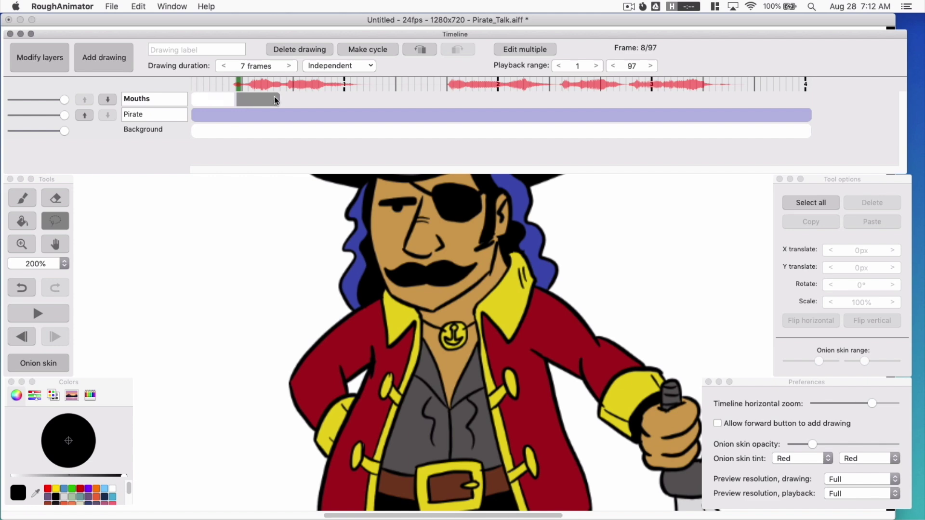
# Set the new mouth drawing's duration to 2 frames and brush a small curved black mouth beneath the mustache.
pyautogui.click(224, 66)
pyautogui.click(224, 66)
pyautogui.click(224, 66)
pyautogui.click(224, 66)
pyautogui.click(224, 66)
pyautogui.click(22, 198)
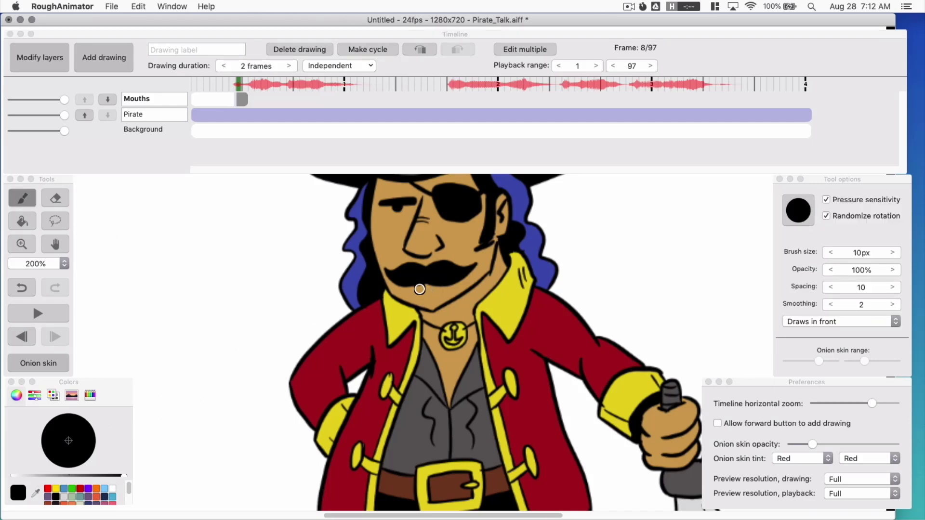
pyautogui.moveTo(419, 289)
pyautogui.mouseDown()
pyautogui.moveTo(441, 286)
pyautogui.moveTo(422, 288)
pyautogui.moveTo(434, 293)
pyautogui.moveTo(441, 282)
pyautogui.moveTo(429, 305)
pyautogui.moveTo(453, 297)
pyautogui.mouseUp()
pyautogui.click(350, 96)
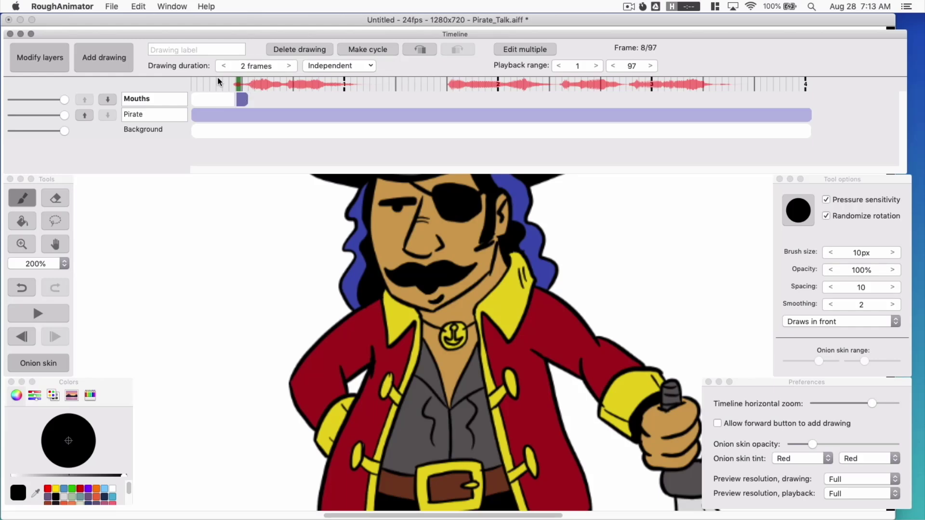
# Add another mouth drawing after it with a short, flat lip line beneath the mustache, lasting 4 frames.
pyautogui.click(110, 62)
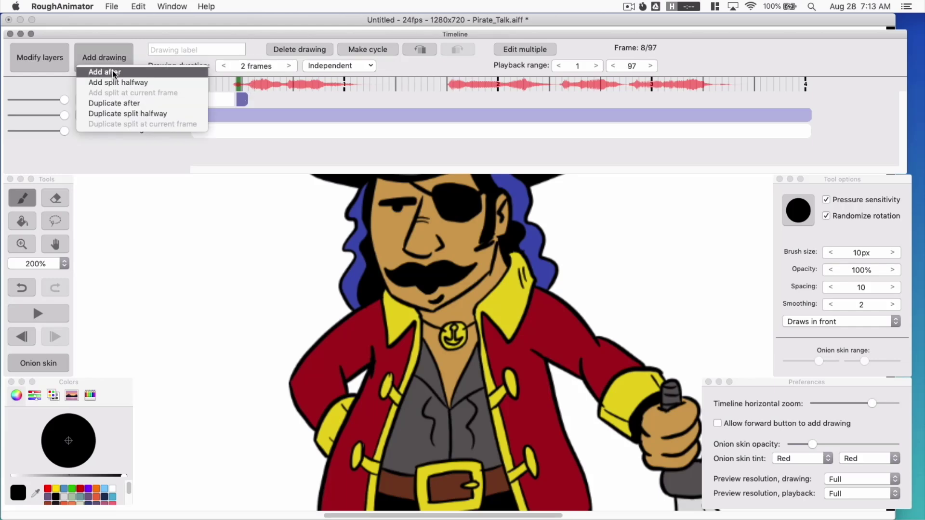
pyautogui.click(114, 73)
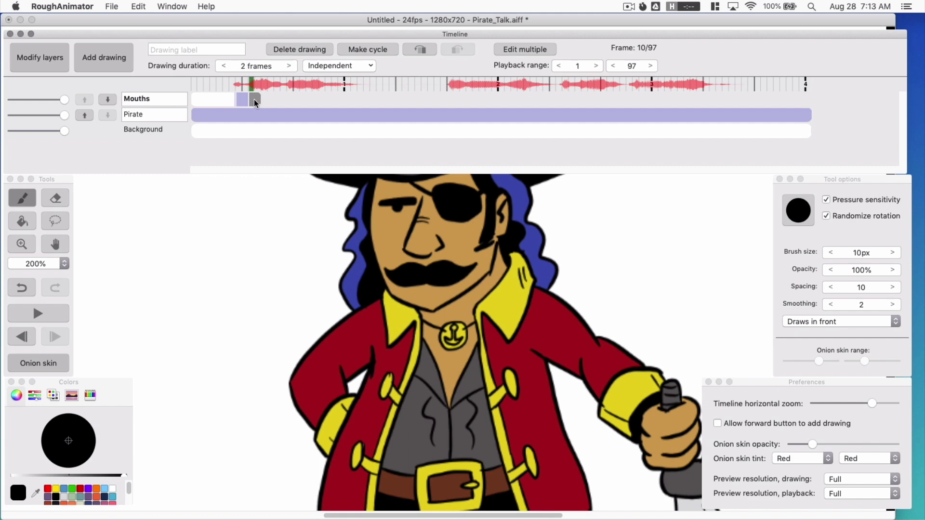
pyautogui.click(423, 295)
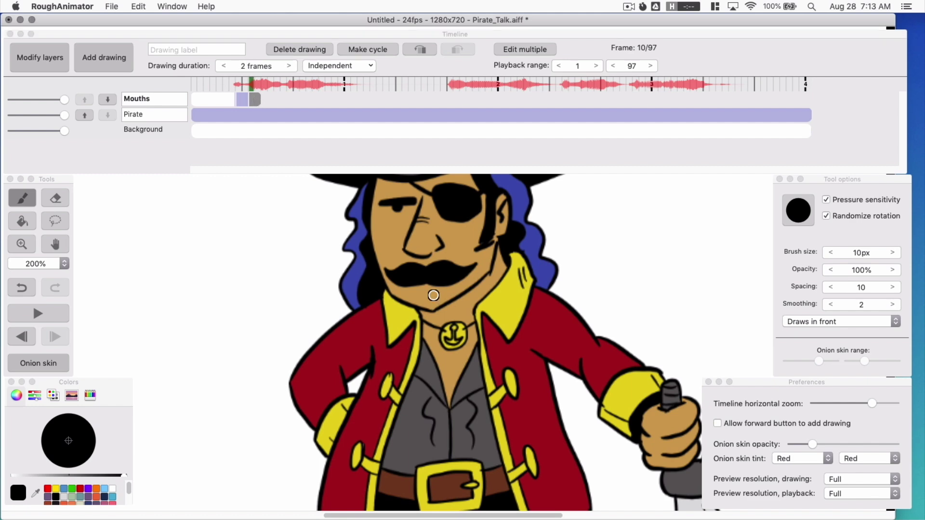
pyautogui.moveTo(445, 288)
pyautogui.mouseDown()
pyautogui.moveTo(423, 285)
pyautogui.moveTo(429, 301)
pyautogui.moveTo(455, 289)
pyautogui.mouseUp()
pyautogui.click(28, 323)
pyautogui.click(30, 289)
pyautogui.click(429, 299)
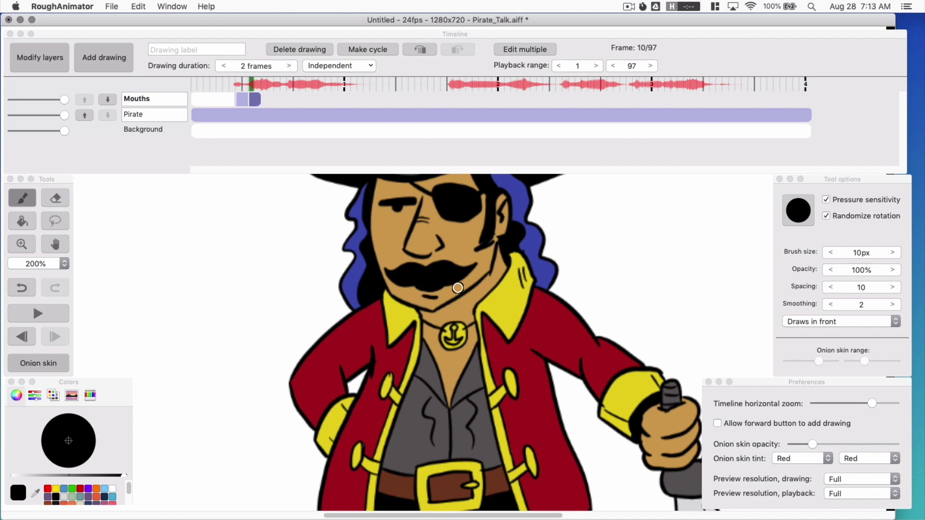
pyautogui.click(211, 138)
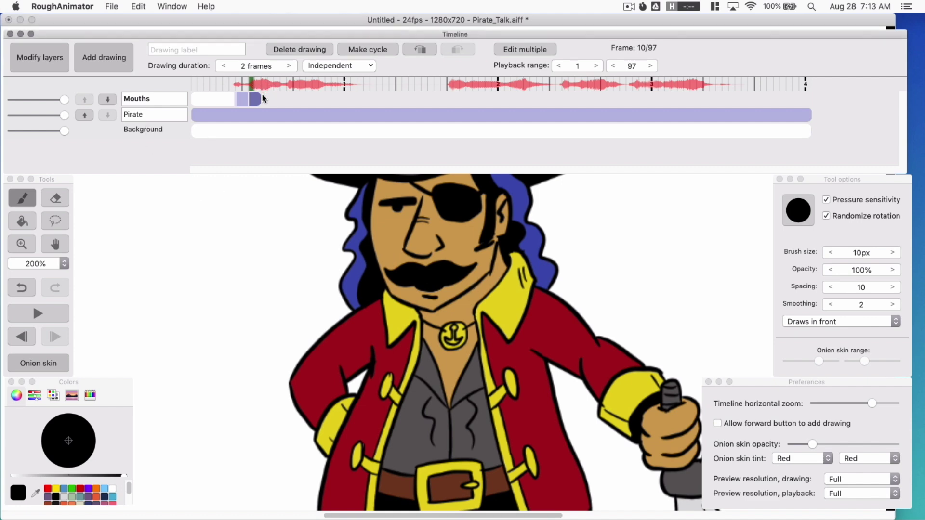
pyautogui.click(286, 66)
pyautogui.click(286, 65)
# Add a blank drawing after the flat-lip drawing and set its duration to 2 frames.
pyautogui.click(113, 56)
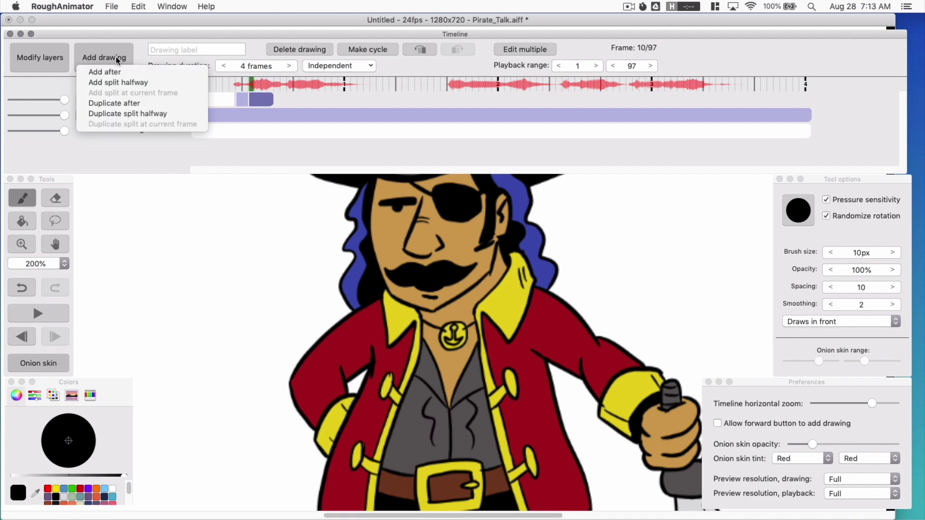
pyautogui.click(105, 72)
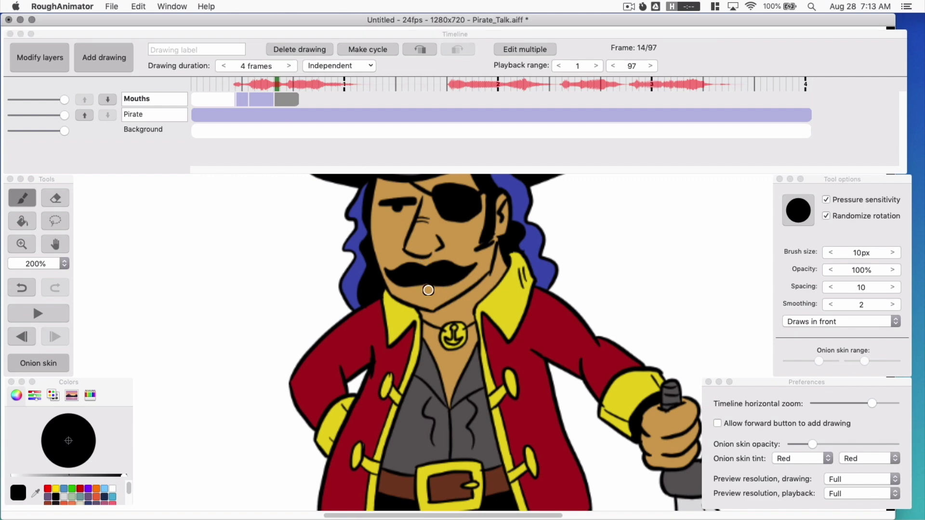
pyautogui.click(222, 67)
pyautogui.click(223, 67)
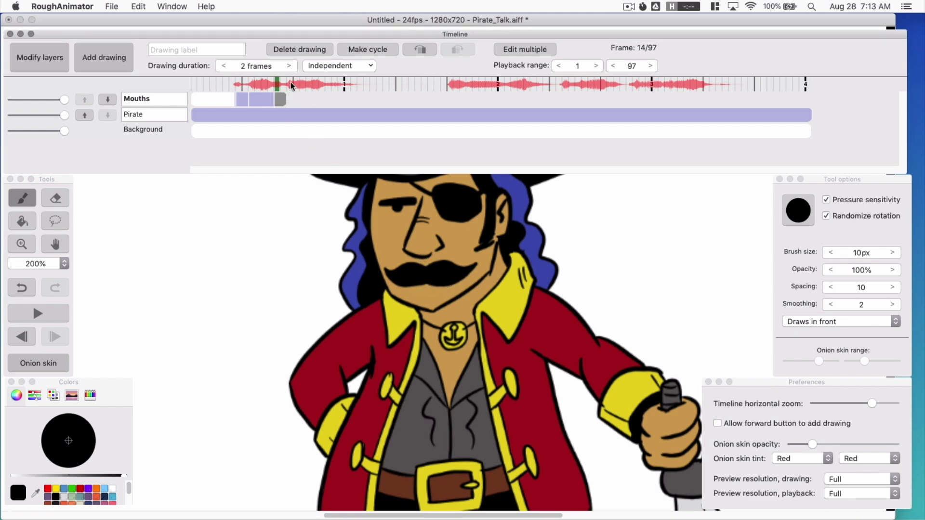
# Add a drawing at frame 16 of the Mouths layer and brush a small open mouth beneath the mustache.
pyautogui.click(106, 53)
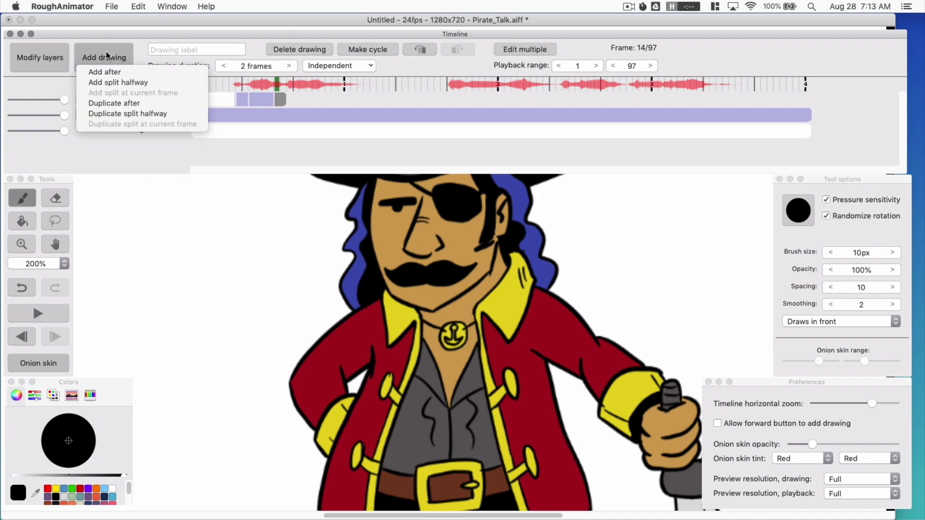
pyautogui.click(111, 73)
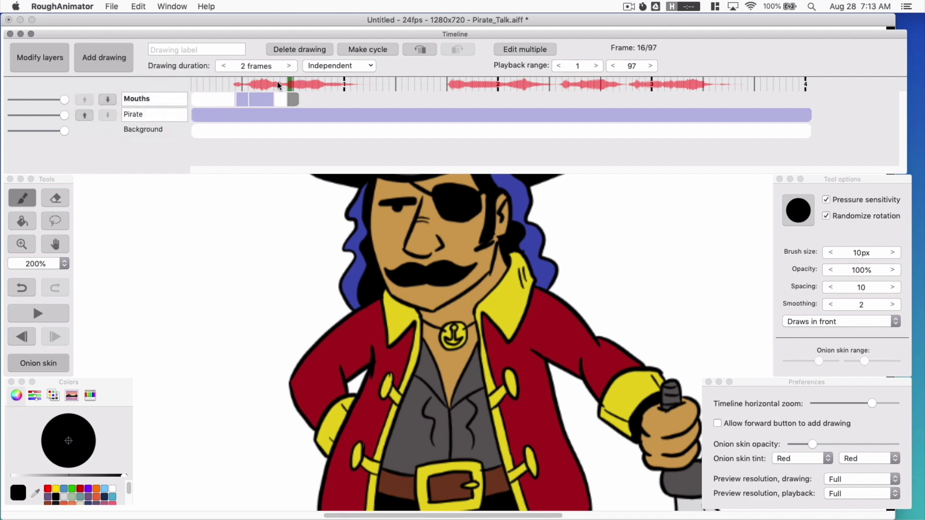
pyautogui.click(429, 288)
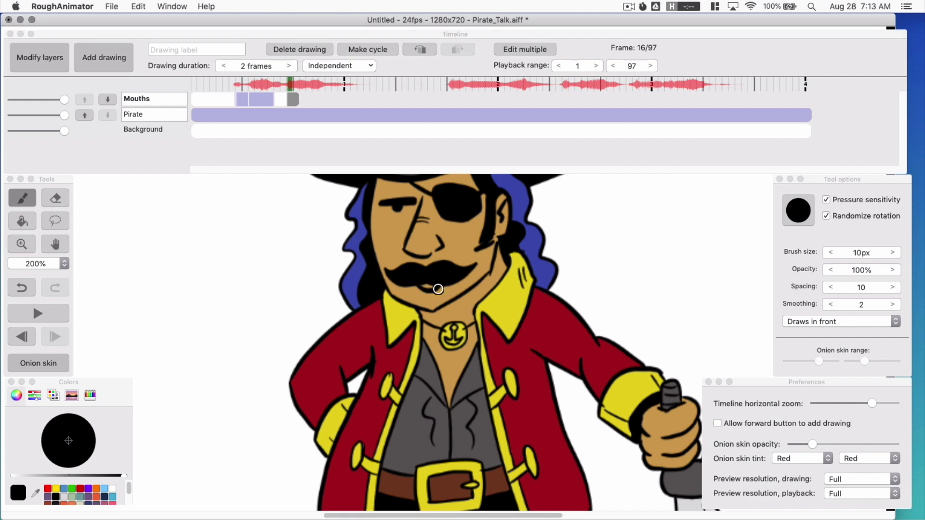
pyautogui.moveTo(438, 289)
pyautogui.mouseDown()
pyautogui.moveTo(425, 288)
pyautogui.moveTo(436, 292)
pyautogui.moveTo(436, 305)
pyautogui.moveTo(445, 294)
pyautogui.mouseUp()
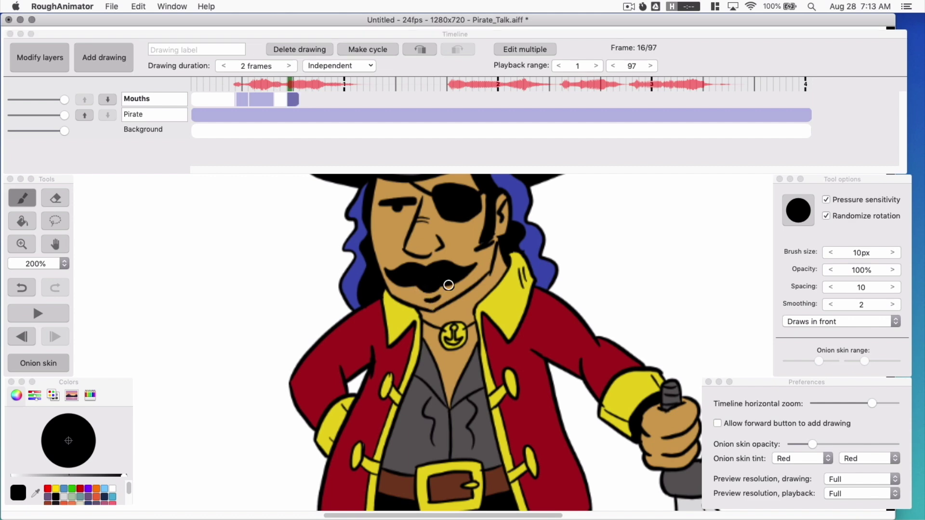
# Set the duration of the mouth drawing at frame 16 to 6 frames.
pyautogui.click(290, 67)
pyautogui.click(290, 67)
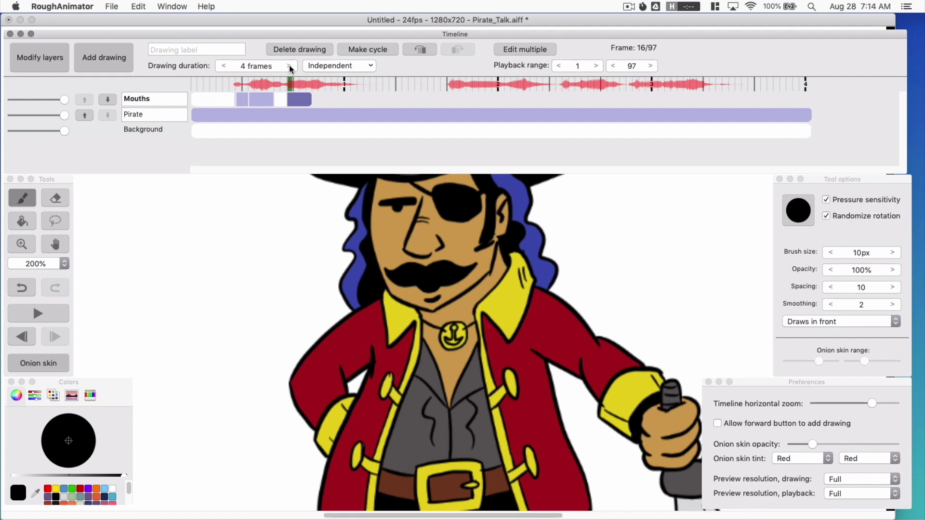
pyautogui.click(289, 67)
pyautogui.click(290, 67)
pyautogui.click(290, 67)
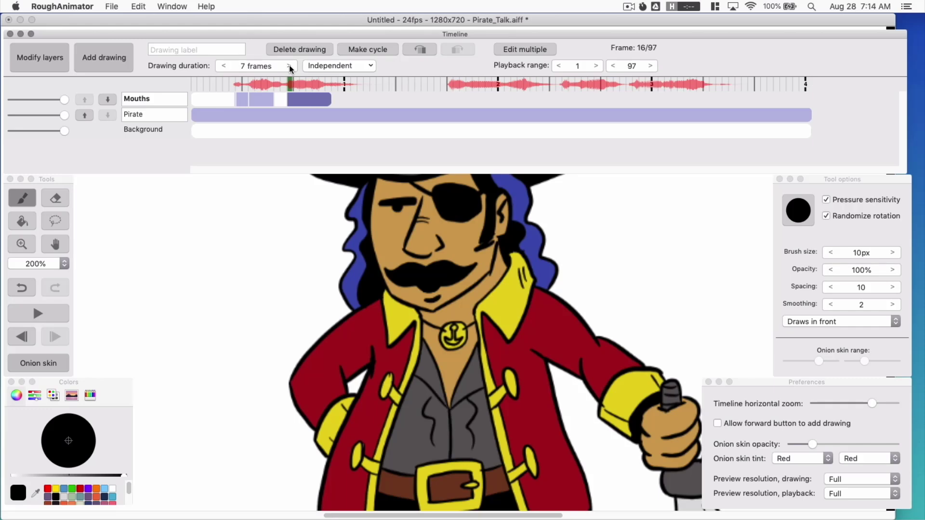
pyautogui.click(224, 66)
# Add a drawing at frame 22, paint a small mouth shape against the mustache's lower edge, and set its duration to 4 frames.
pyautogui.click(115, 59)
pyautogui.click(112, 71)
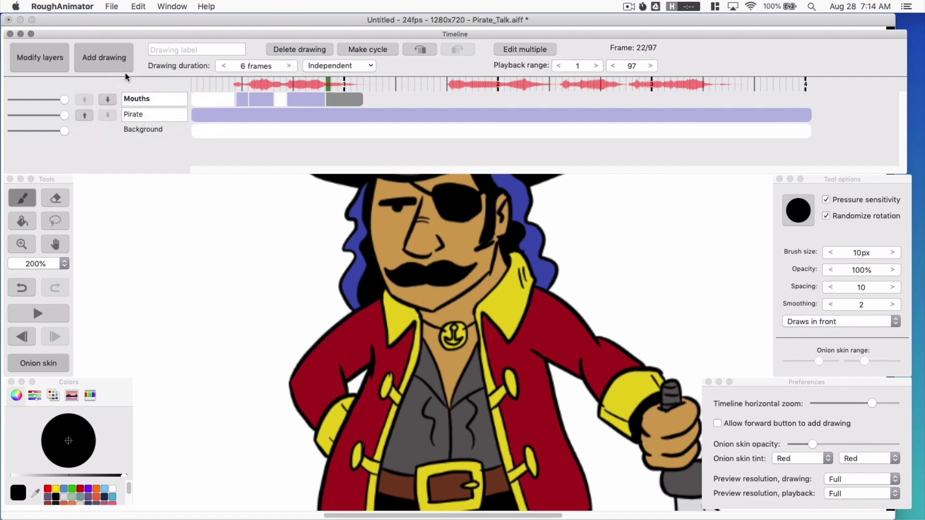
pyautogui.click(424, 287)
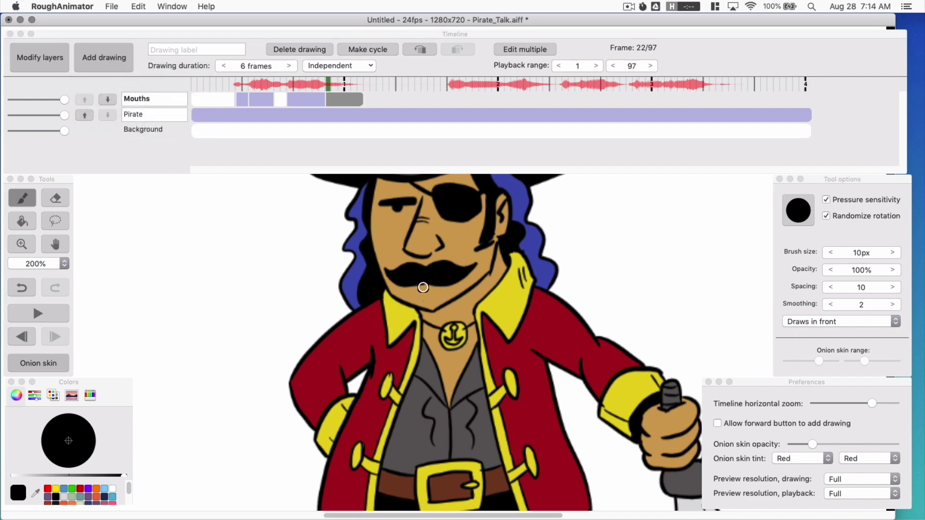
pyautogui.moveTo(424, 287); pyautogui.dragTo(440, 294)
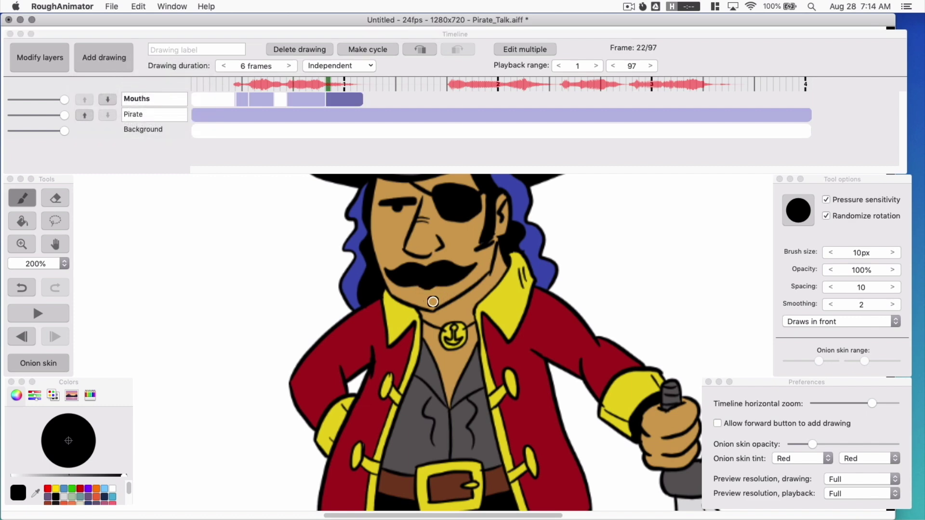
pyautogui.click(377, 134)
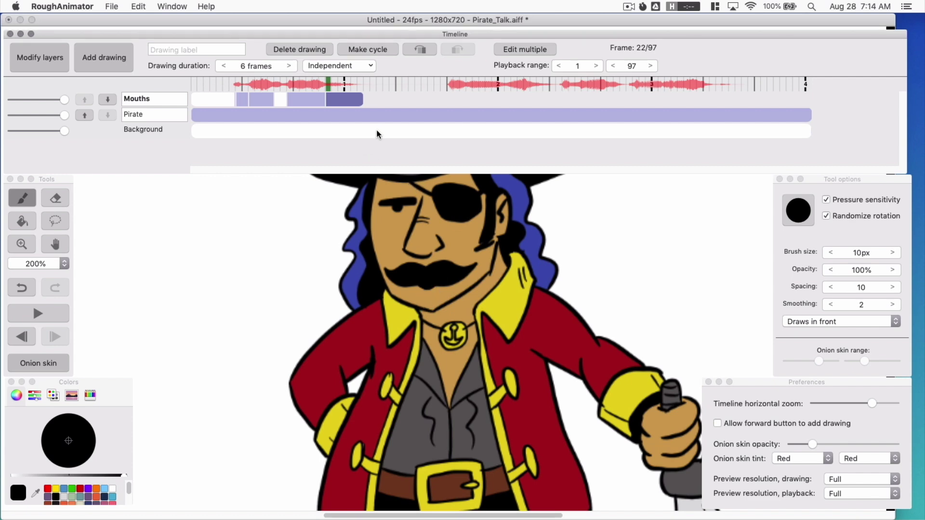
pyautogui.click(223, 66)
pyautogui.click(223, 66)
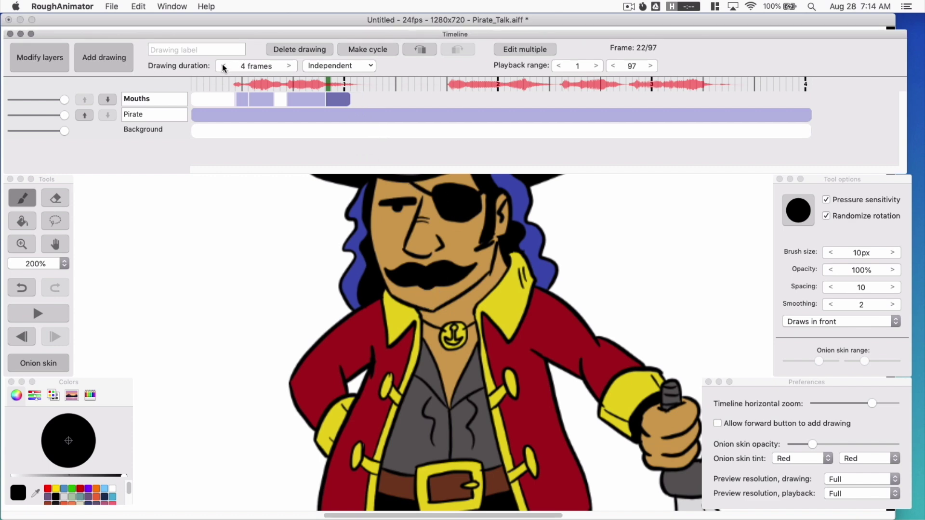
# Add a blank drawing after the last mouth and extend it to 15 frames, covering the silence before the next speech.
pyautogui.click(344, 85)
pyautogui.click(109, 61)
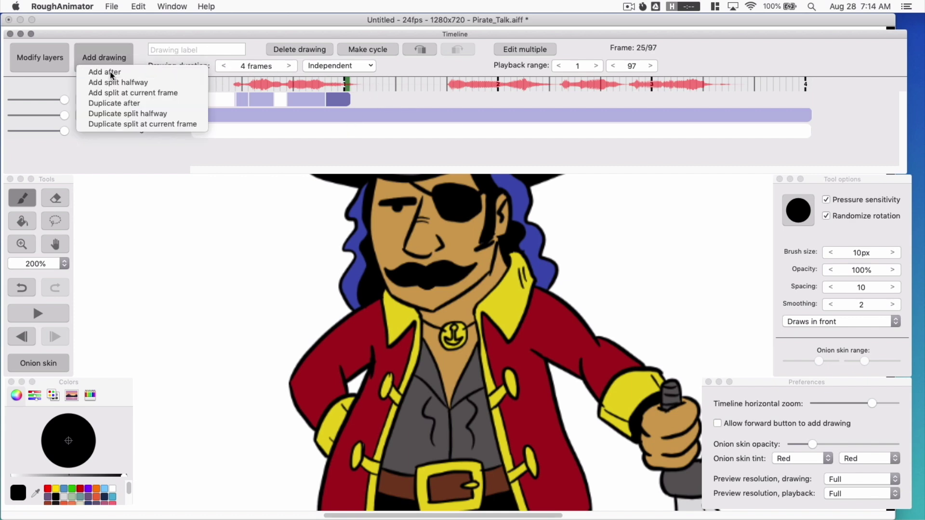
pyautogui.click(110, 73)
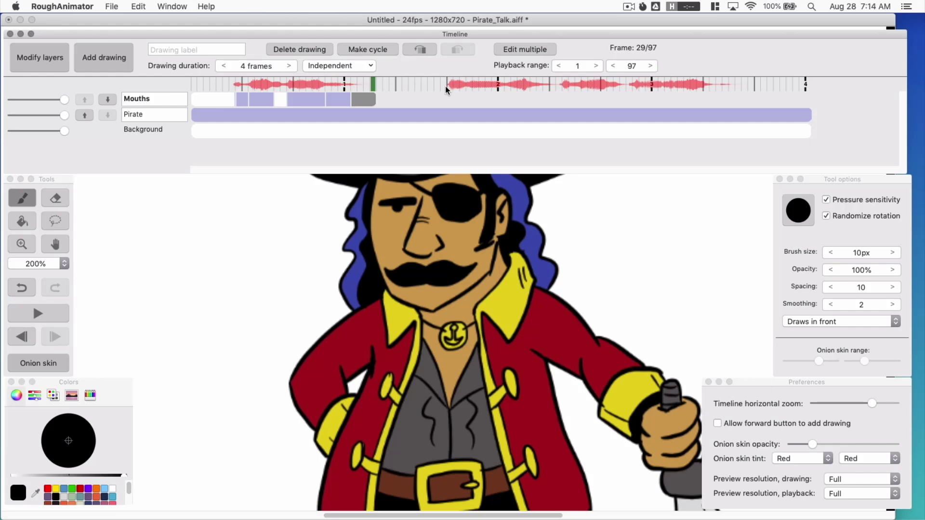
pyautogui.moveTo(375, 99); pyautogui.dragTo(415, 100)
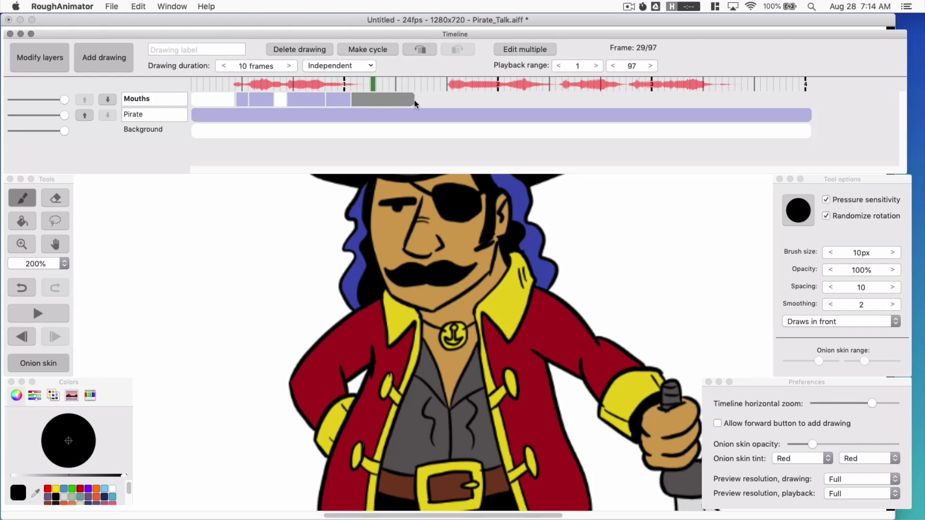
pyautogui.click(289, 66)
pyautogui.click(289, 67)
pyautogui.click(290, 67)
pyautogui.click(289, 67)
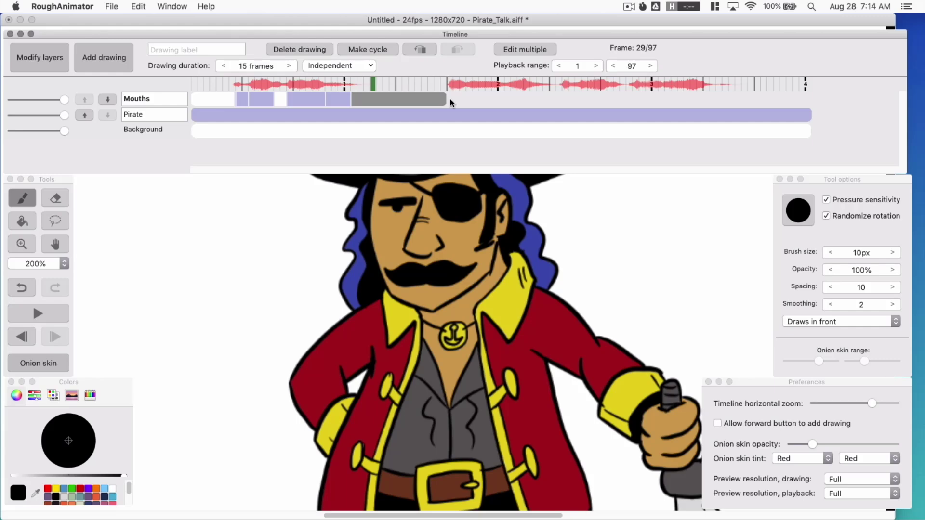
# Add a 3-frame drawing at frame 41 of the Mouths layer and brush a small open mouth with a lower lip beneath the mustache.
pyautogui.click(117, 60)
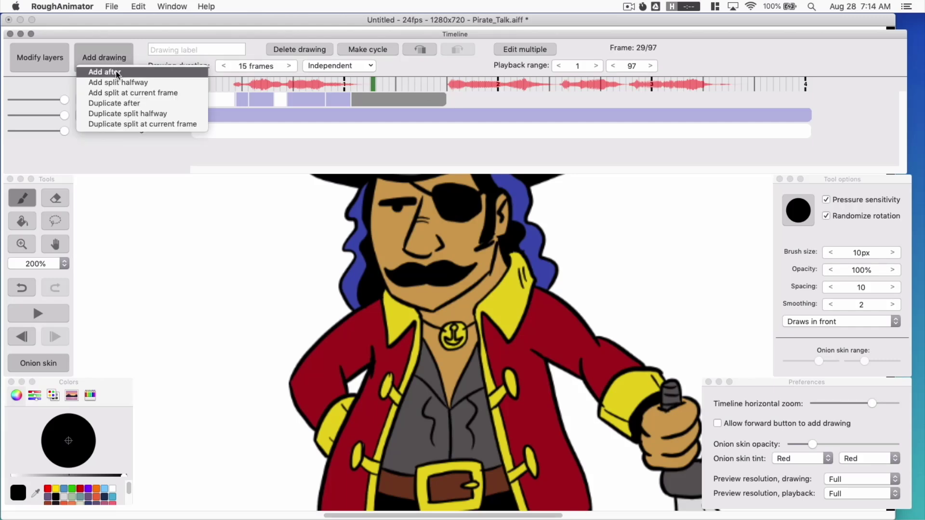
pyautogui.click(116, 71)
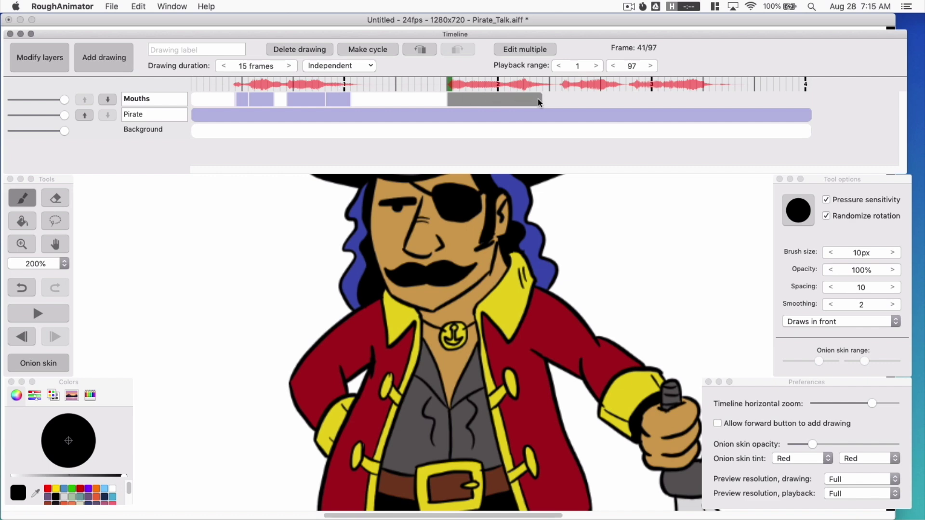
pyautogui.moveTo(540, 101); pyautogui.dragTo(469, 100)
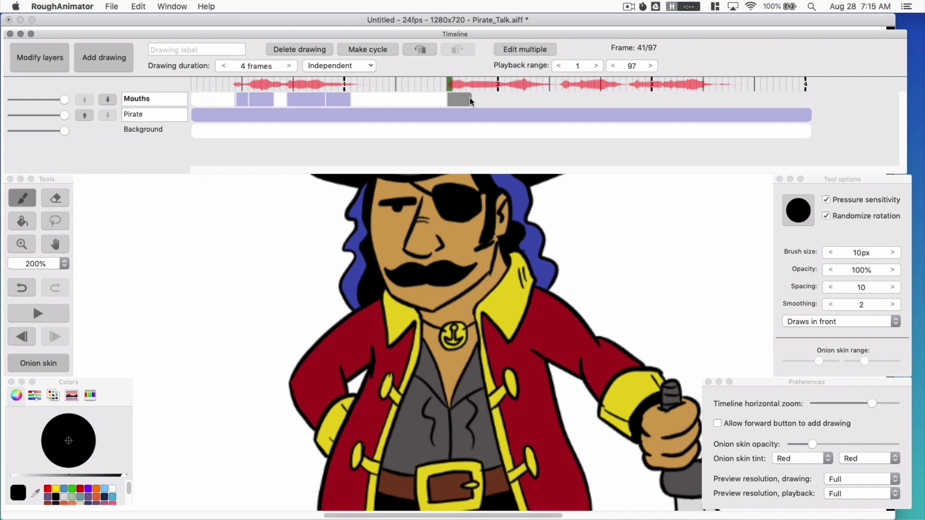
pyautogui.click(224, 65)
pyautogui.moveTo(425, 298)
pyautogui.mouseDown()
pyautogui.moveTo(428, 286)
pyautogui.moveTo(439, 299)
pyautogui.mouseUp()
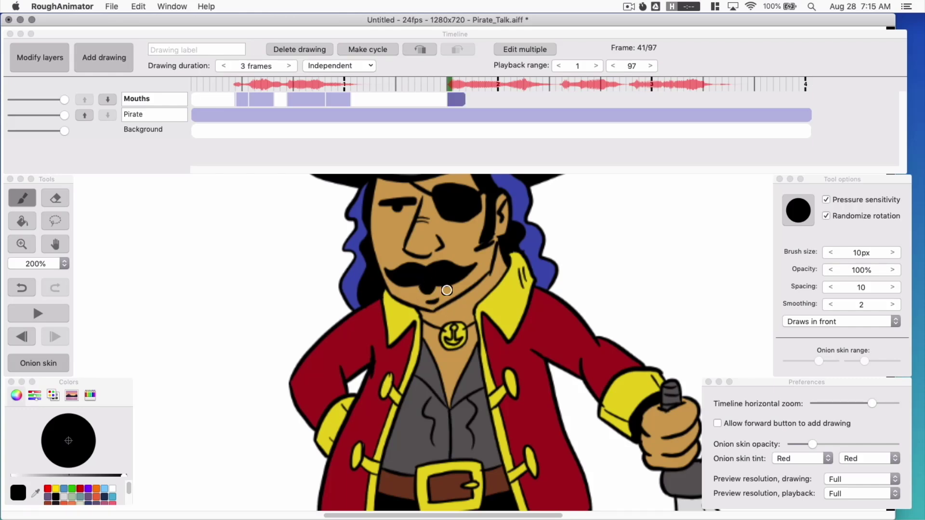
# Add a 6-frame drawing at frame 44 of the Mouths layer and brush a shallow, wider mouth with a lower lip line under the mustache.
pyautogui.click(104, 57)
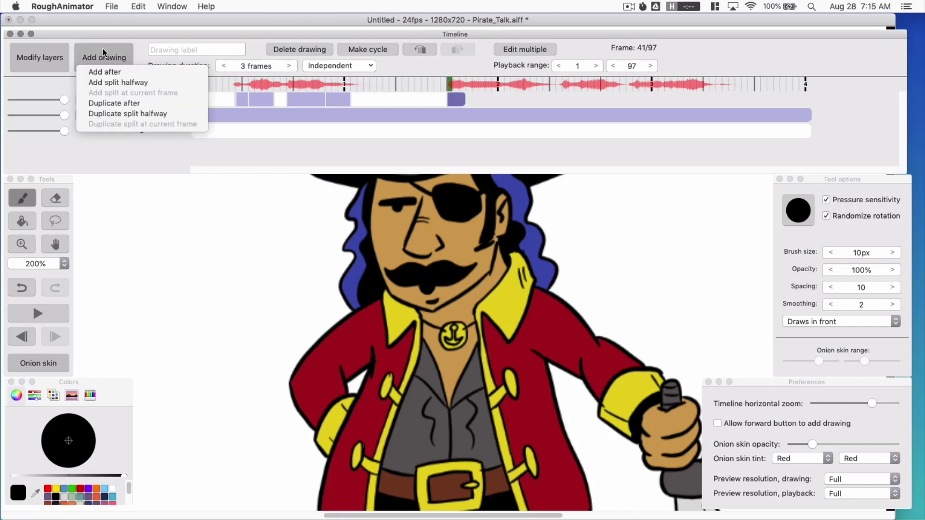
pyautogui.click(106, 72)
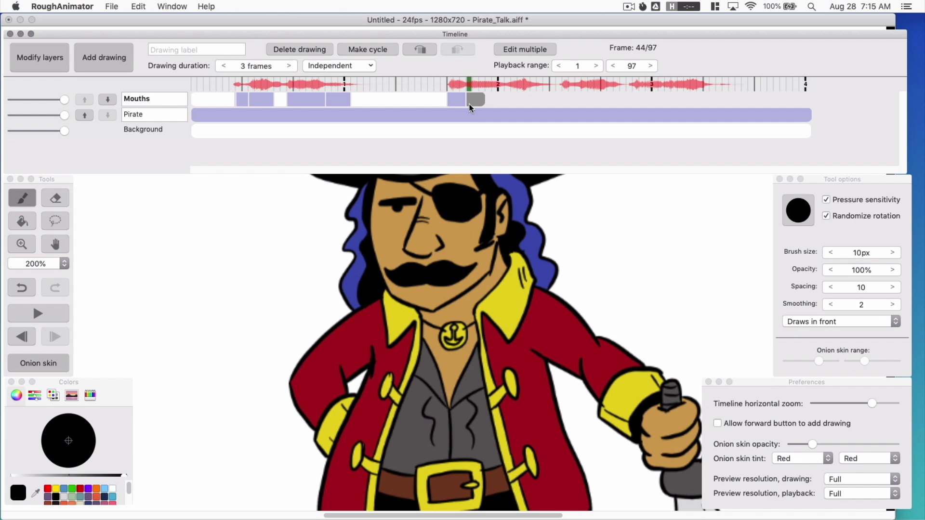
pyautogui.click(434, 308)
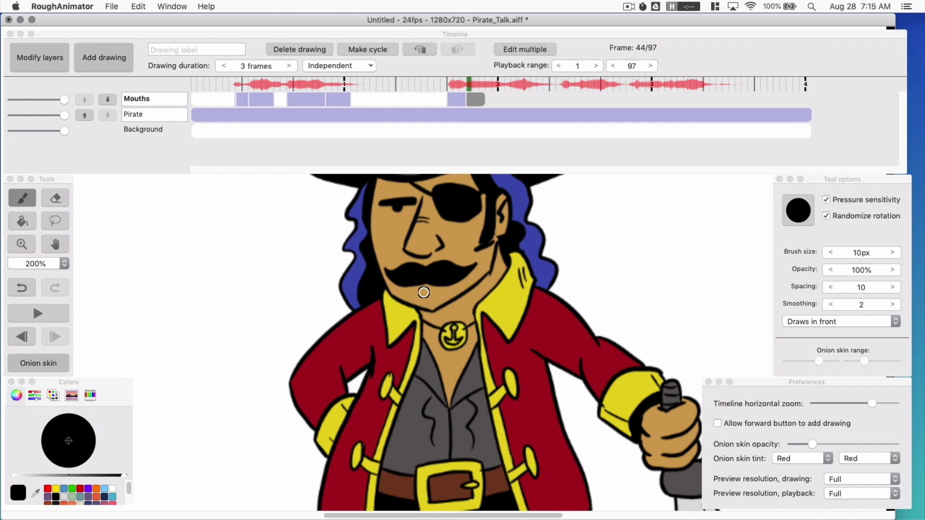
pyautogui.moveTo(412, 289)
pyautogui.mouseDown()
pyautogui.moveTo(450, 290)
pyautogui.moveTo(434, 283)
pyautogui.moveTo(443, 294)
pyautogui.mouseUp()
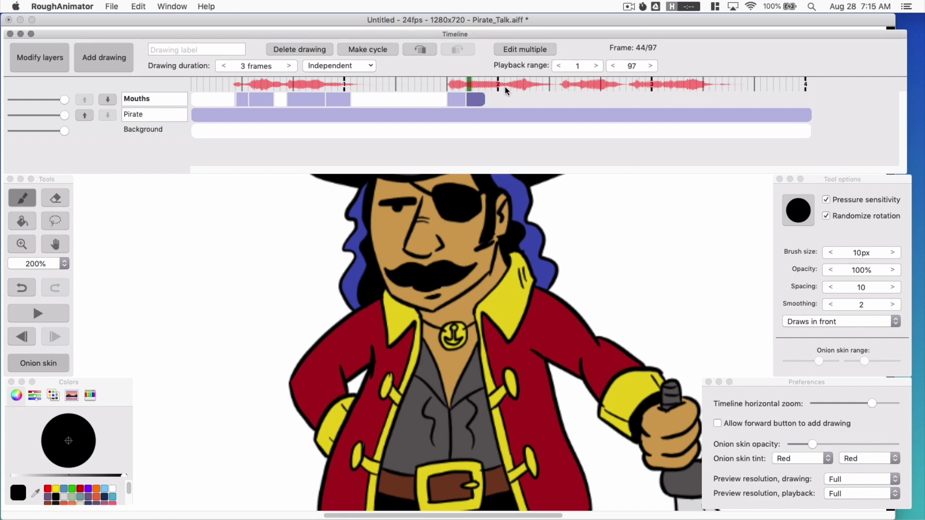
pyautogui.click(289, 65)
pyautogui.click(289, 66)
pyautogui.click(289, 66)
# Scrub the audio around frames 39 to 52, add a 7-frame drawing at frame 50 of the Mouths layer, and paint a rounded open mouth.
pyautogui.moveTo(482, 87)
pyautogui.mouseDown()
pyautogui.moveTo(459, 83)
pyautogui.moveTo(519, 85)
pyautogui.moveTo(444, 83)
pyautogui.moveTo(471, 83)
pyautogui.mouseUp()
pyautogui.moveTo(440, 83); pyautogui.dragTo(521, 85)
pyautogui.click(489, 117)
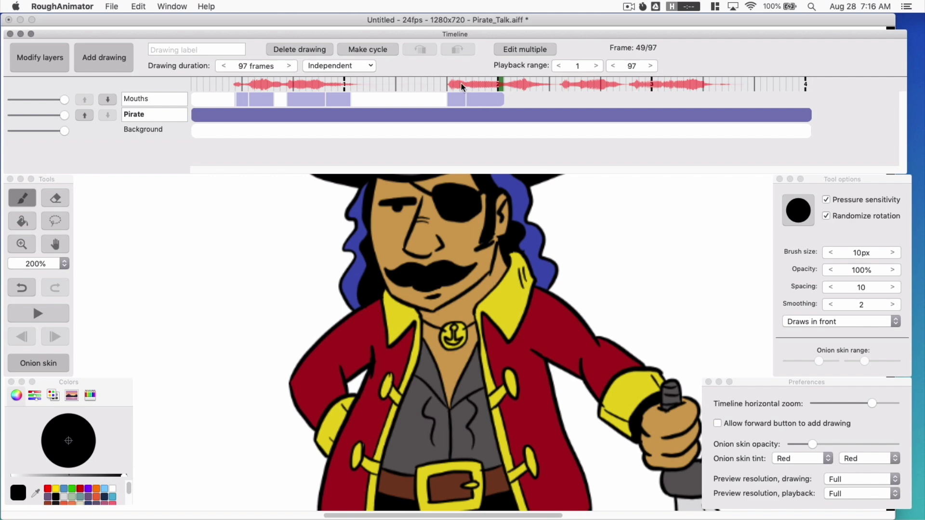
pyautogui.moveTo(435, 81)
pyautogui.mouseDown()
pyautogui.moveTo(548, 87)
pyautogui.moveTo(438, 85)
pyautogui.mouseUp()
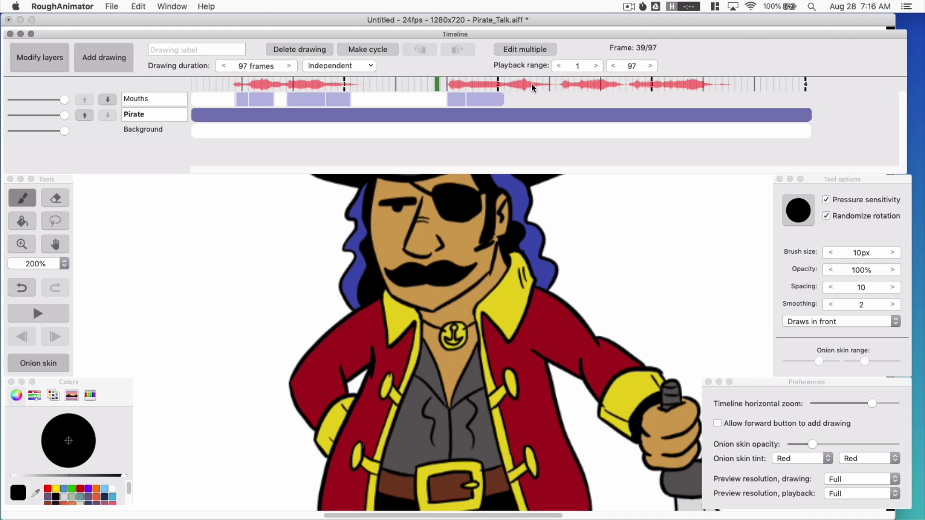
pyautogui.click(494, 99)
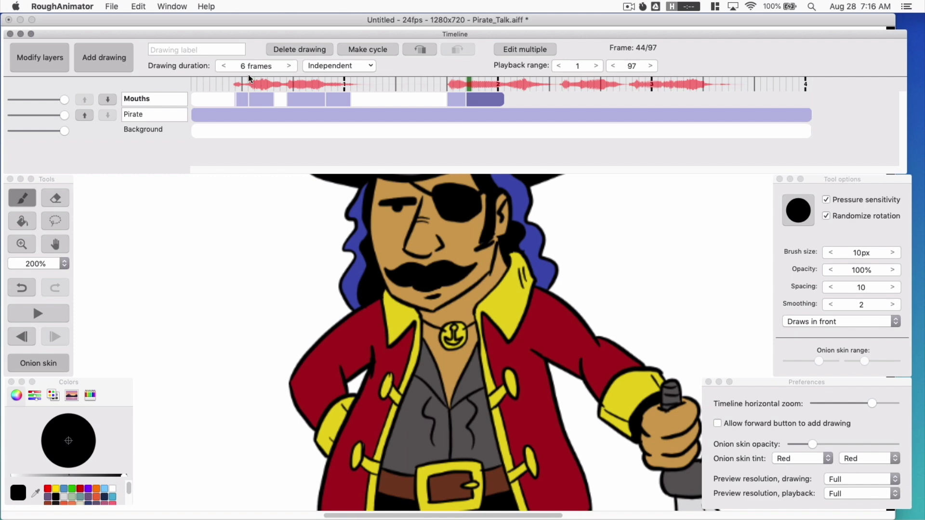
pyautogui.click(113, 56)
pyautogui.click(116, 68)
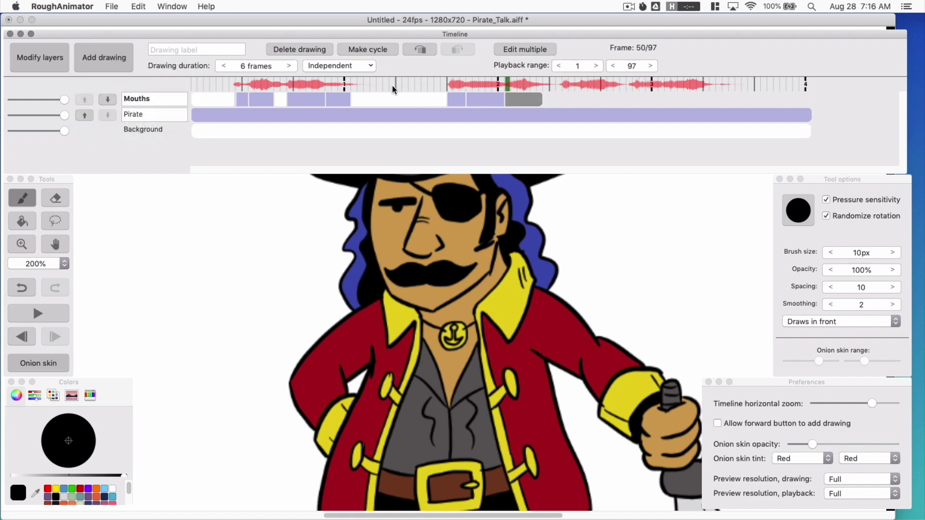
pyautogui.click(289, 66)
pyautogui.click(432, 288)
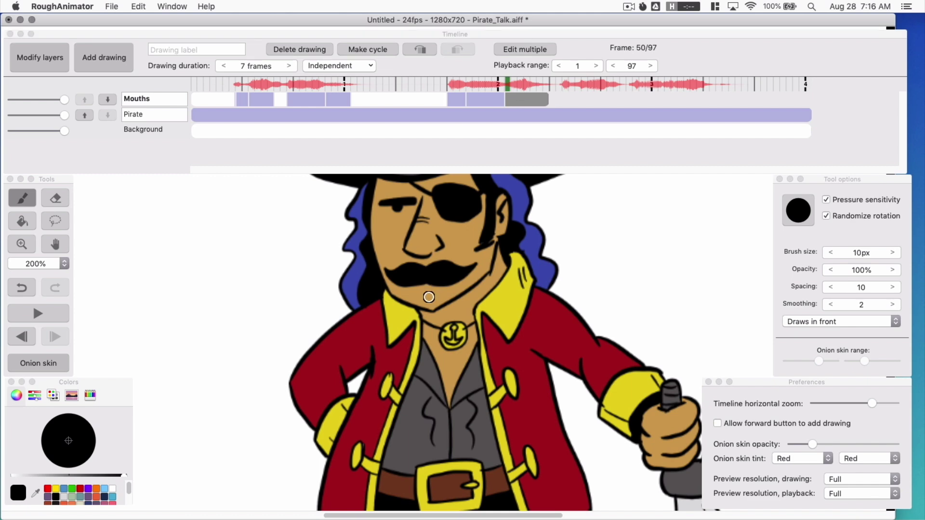
pyautogui.moveTo(434, 295)
pyautogui.mouseDown()
pyautogui.moveTo(430, 285)
pyautogui.moveTo(433, 304)
pyautogui.moveTo(449, 293)
pyautogui.mouseUp()
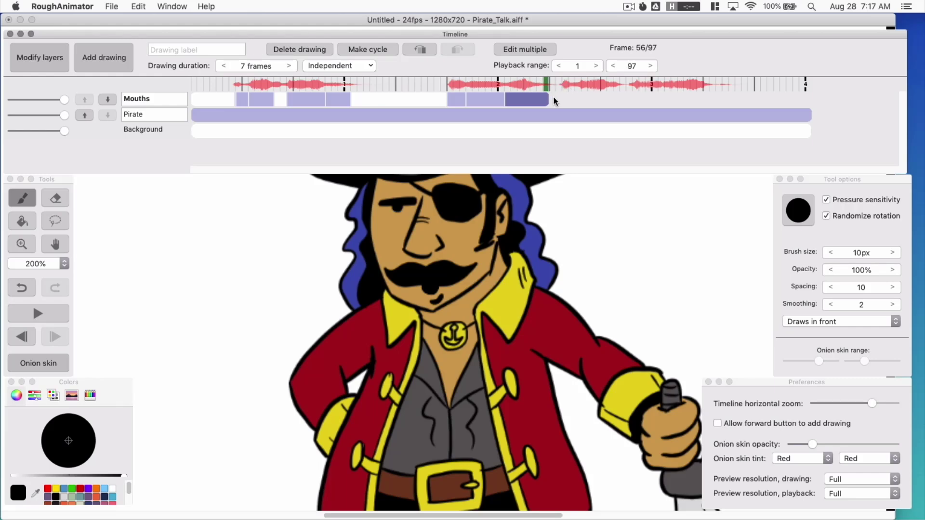
# Add a blank drawing at frame 57 of the Mouths layer and set its duration to 2 frames.
pyautogui.click(101, 67)
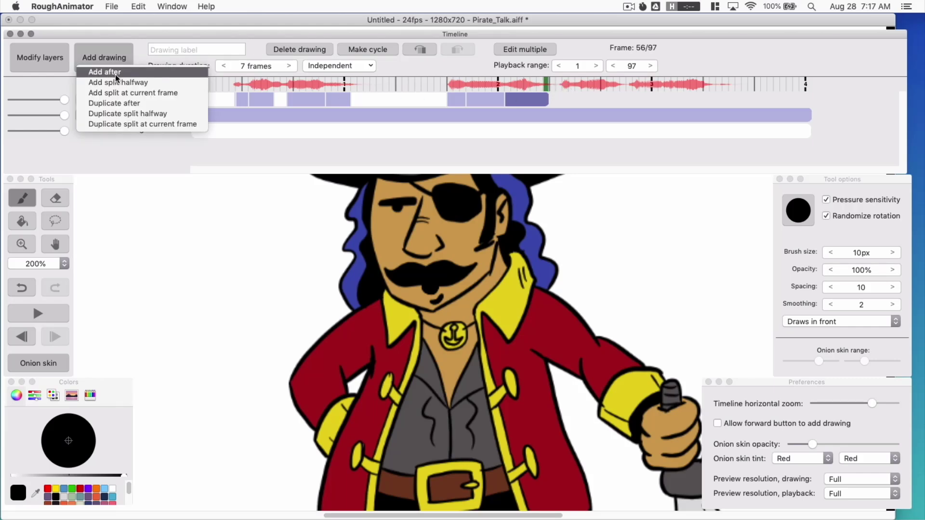
pyautogui.click(118, 72)
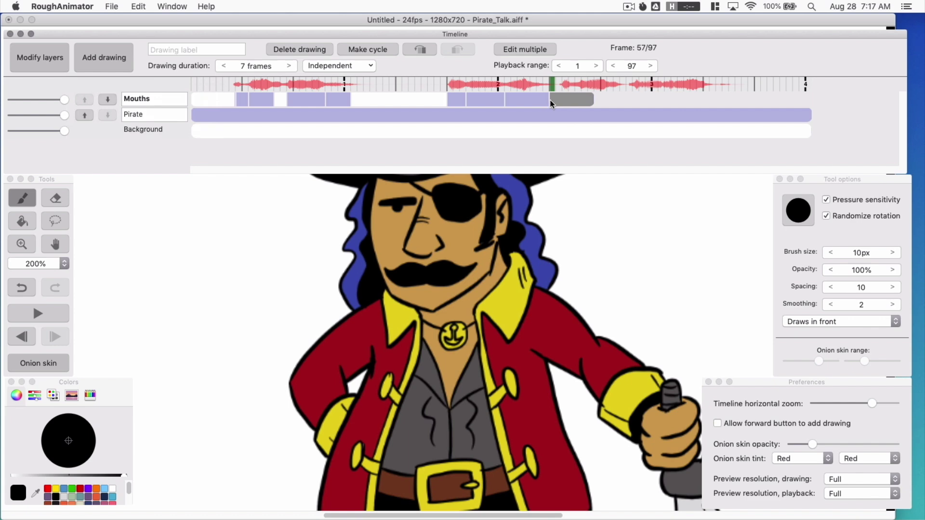
pyautogui.click(224, 65)
pyautogui.click(225, 65)
pyautogui.click(225, 65)
pyautogui.click(224, 65)
pyautogui.click(224, 65)
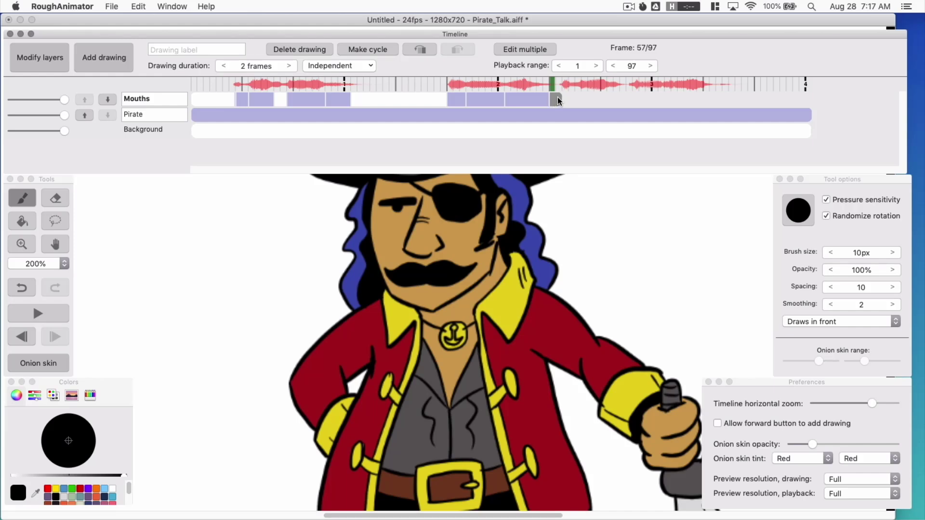
# Add a 3-frame drawing at frame 59 of the Mouths layer and brush a small rounded mouth with a short lip line.
pyautogui.click(121, 61)
pyautogui.click(121, 70)
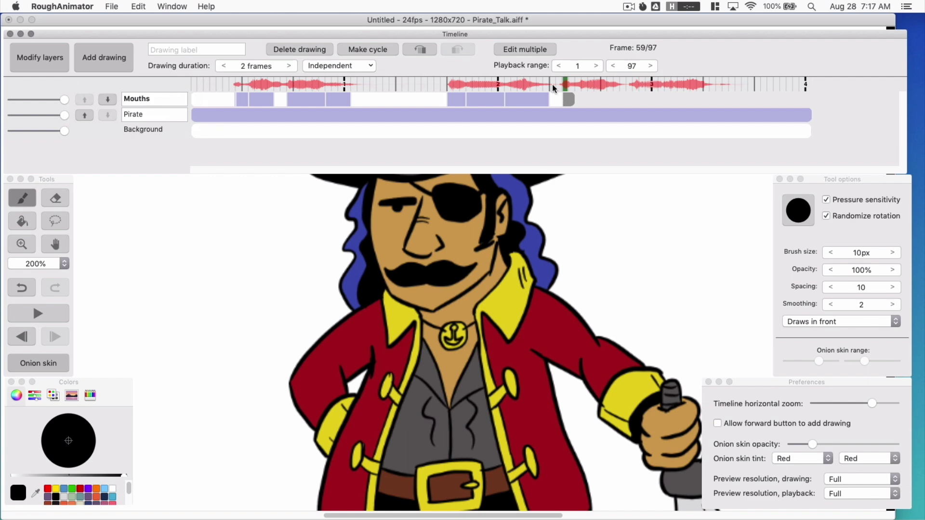
pyautogui.click(567, 114)
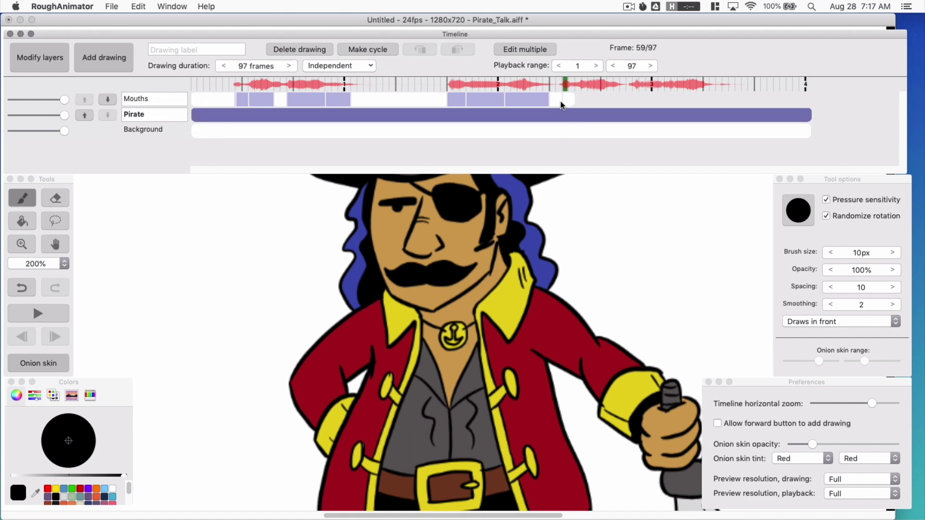
pyautogui.moveTo(565, 85); pyautogui.dragTo(623, 90)
pyautogui.click(568, 99)
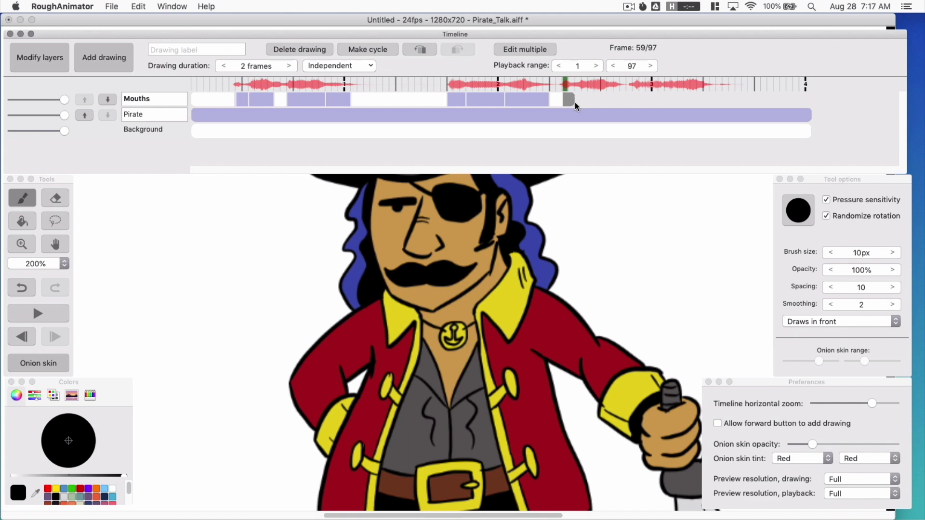
pyautogui.click(429, 293)
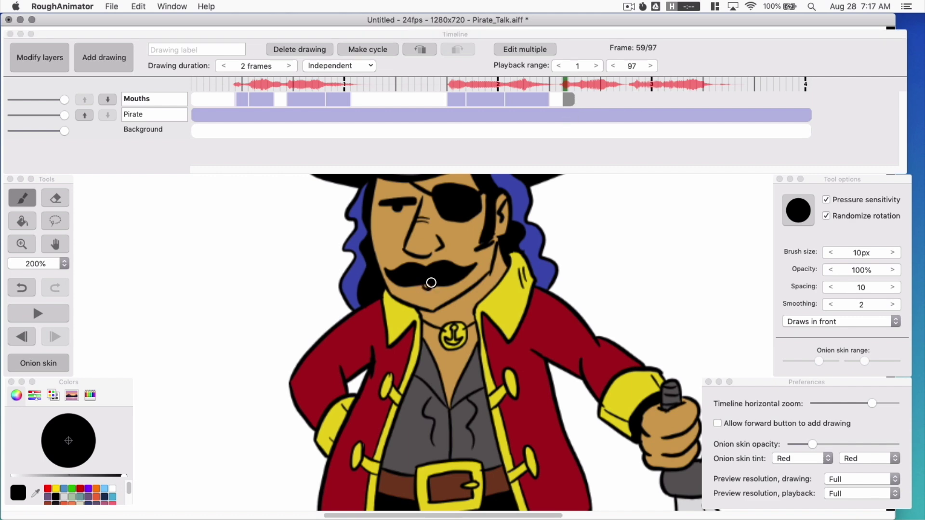
pyautogui.moveTo(424, 295); pyautogui.dragTo(443, 288)
pyautogui.click(269, 68)
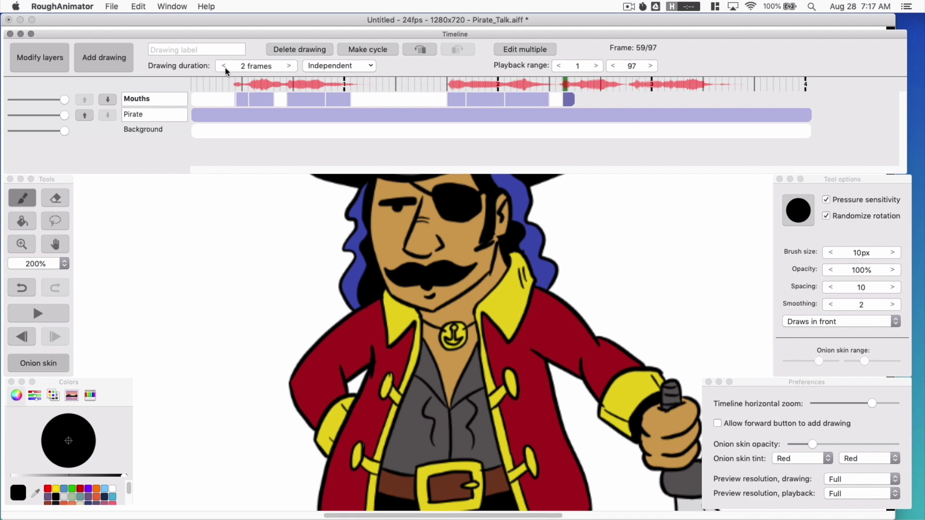
pyautogui.click(289, 66)
# Add a 6-frame drawing at frame 62 of the Mouths layer and brush a shallow mouth with a lower lip line beneath the mustache.
pyautogui.click(105, 55)
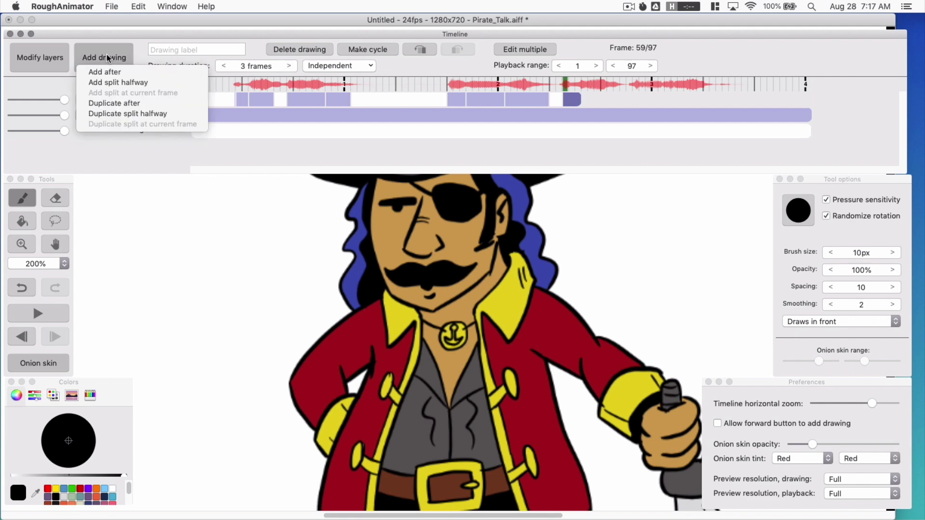
pyautogui.click(116, 72)
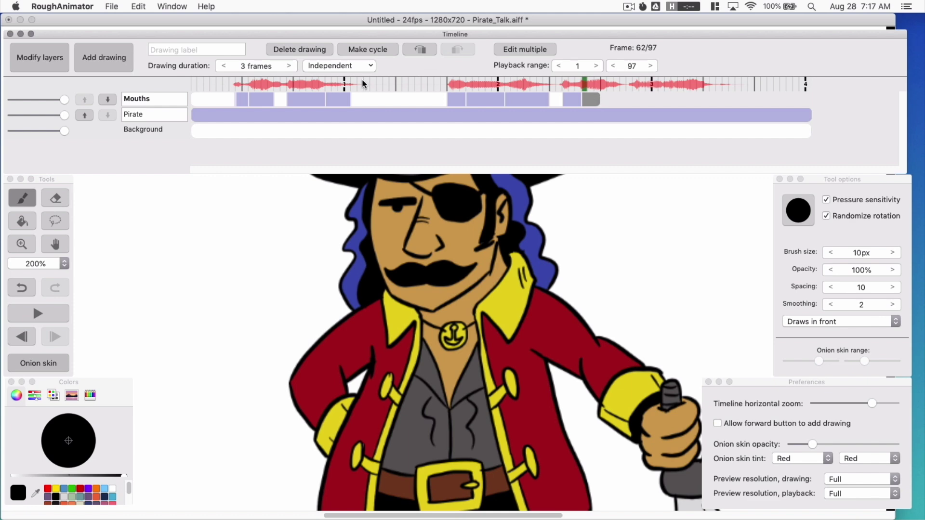
pyautogui.click(288, 65)
pyautogui.click(288, 66)
pyautogui.click(288, 66)
pyautogui.click(424, 284)
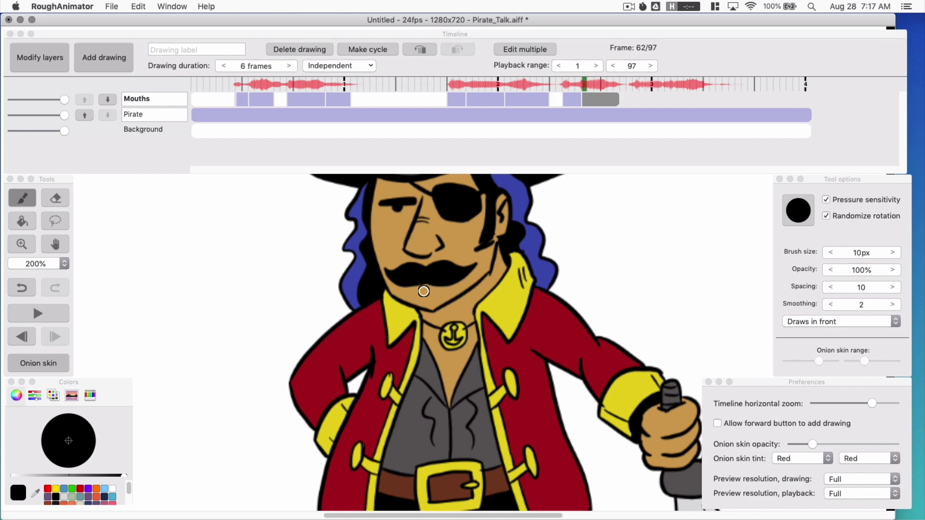
pyautogui.moveTo(424, 284)
pyautogui.mouseDown()
pyautogui.moveTo(420, 295)
pyautogui.moveTo(441, 296)
pyautogui.moveTo(427, 299)
pyautogui.moveTo(448, 294)
pyautogui.mouseUp()
pyautogui.click(21, 287)
pyautogui.click(371, 308)
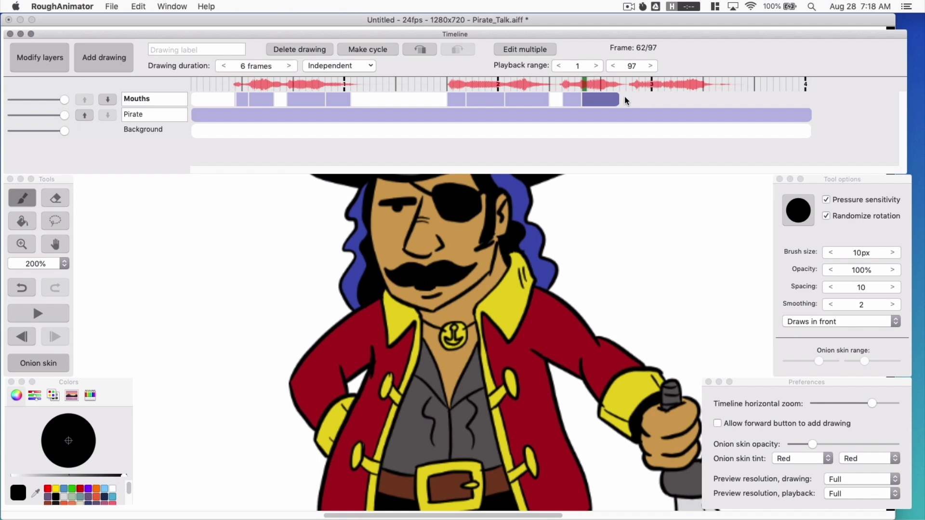
# Add a 2-frame blank at frame 68 of the Mouths layer and a 3-frame drawing of a small open mouth at frame 70.
pyautogui.click(114, 57)
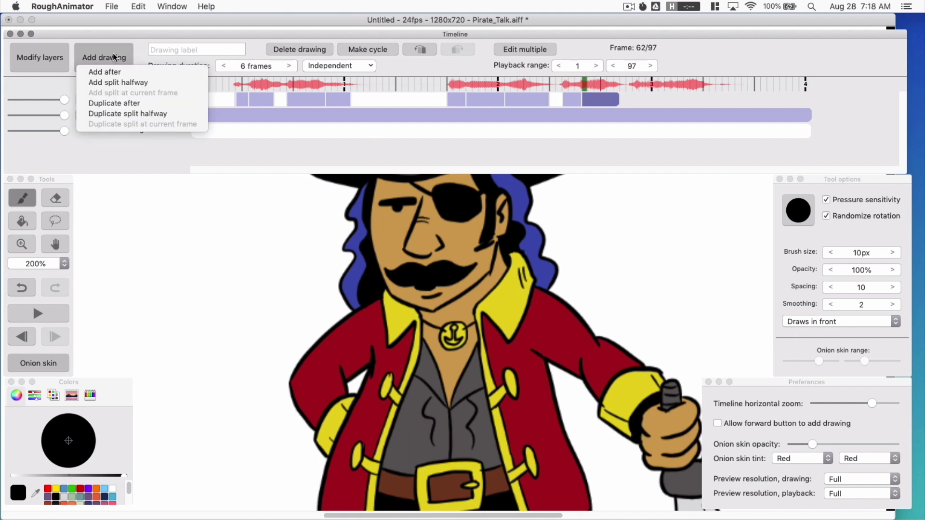
pyautogui.click(114, 68)
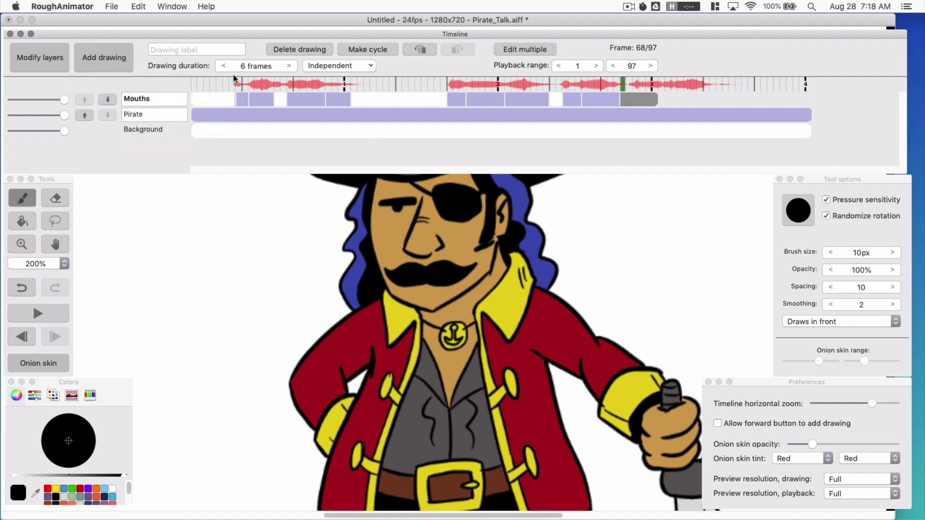
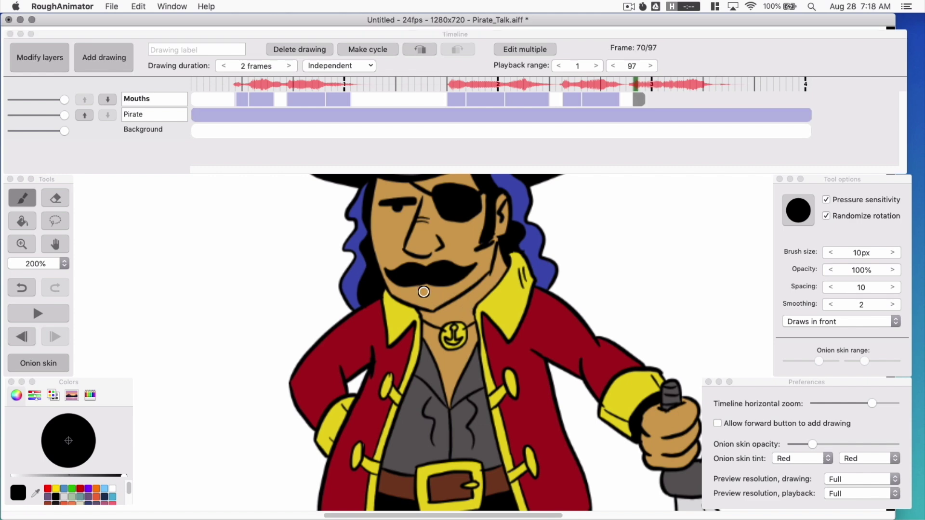
pyautogui.moveTo(433, 285); pyautogui.dragTo(439, 296)
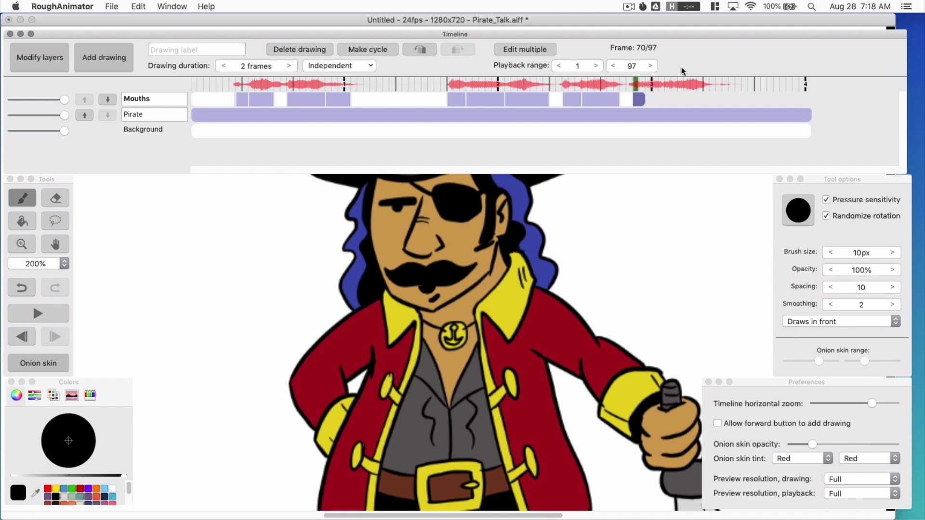
pyautogui.click(289, 65)
# Add a drawing at frame 73 of the Mouths layer and brush a wide, shallow mouth with a lip line along the mustache's lower edge.
pyautogui.click(115, 62)
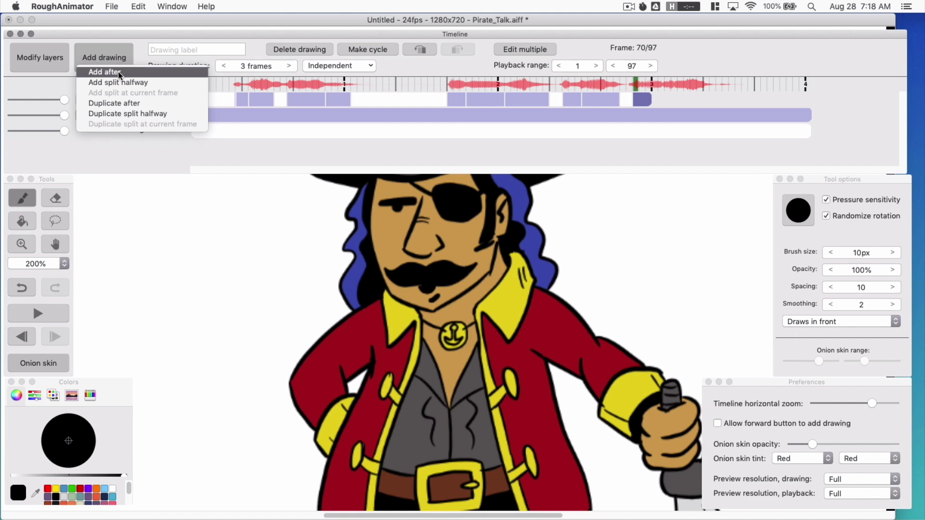
pyautogui.click(118, 71)
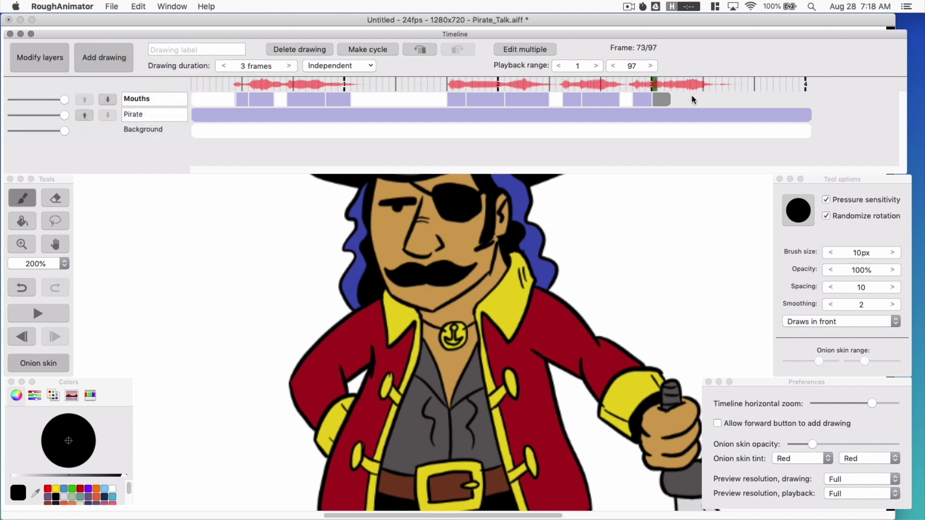
pyautogui.click(410, 296)
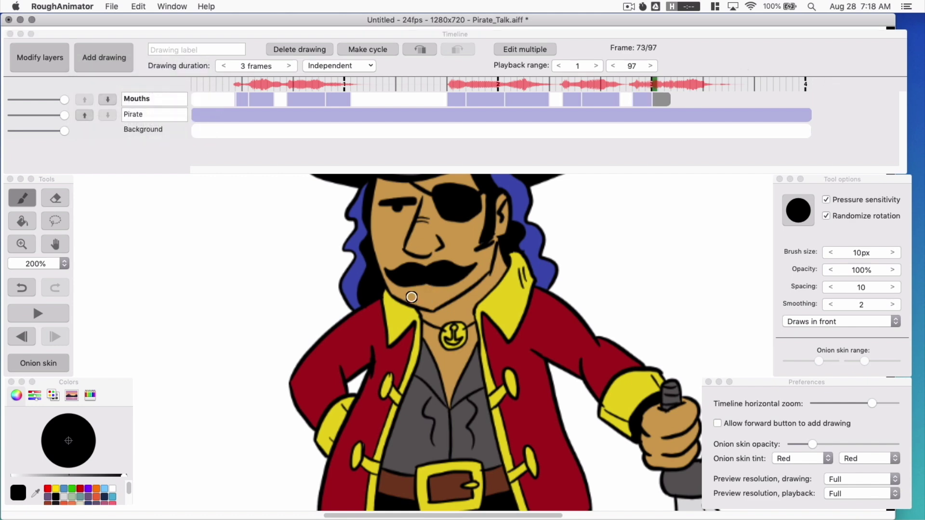
pyautogui.moveTo(415, 288)
pyautogui.mouseDown()
pyautogui.moveTo(443, 283)
pyautogui.moveTo(433, 300)
pyautogui.moveTo(454, 285)
pyautogui.moveTo(454, 304)
pyautogui.moveTo(430, 302)
pyautogui.moveTo(453, 289)
pyautogui.mouseUp()
pyautogui.press('super+z')
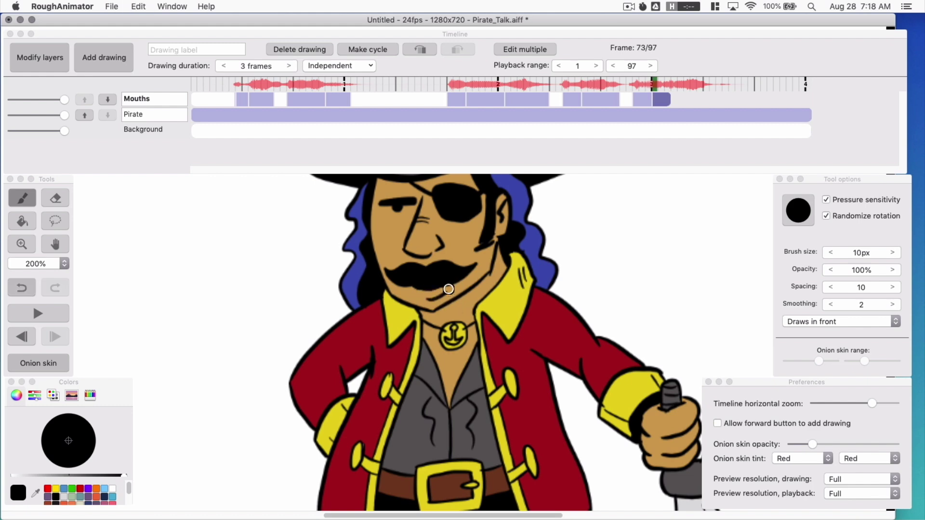
pyautogui.click(580, 58)
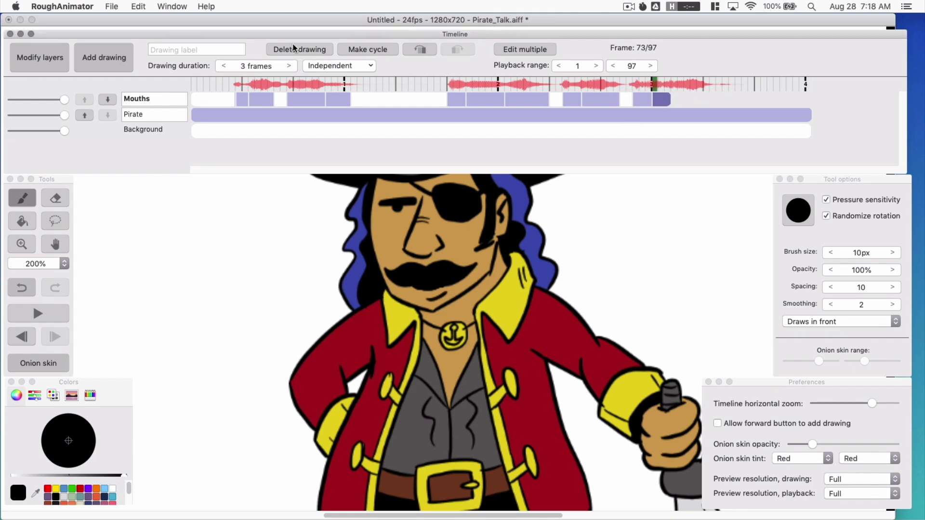
# Set the frame 73 mouth to 4 frames and add a 7-frame drawing at frame 77 with a small brushed lip line beneath the mustache.
pyautogui.click(289, 66)
pyautogui.click(101, 57)
pyautogui.click(99, 71)
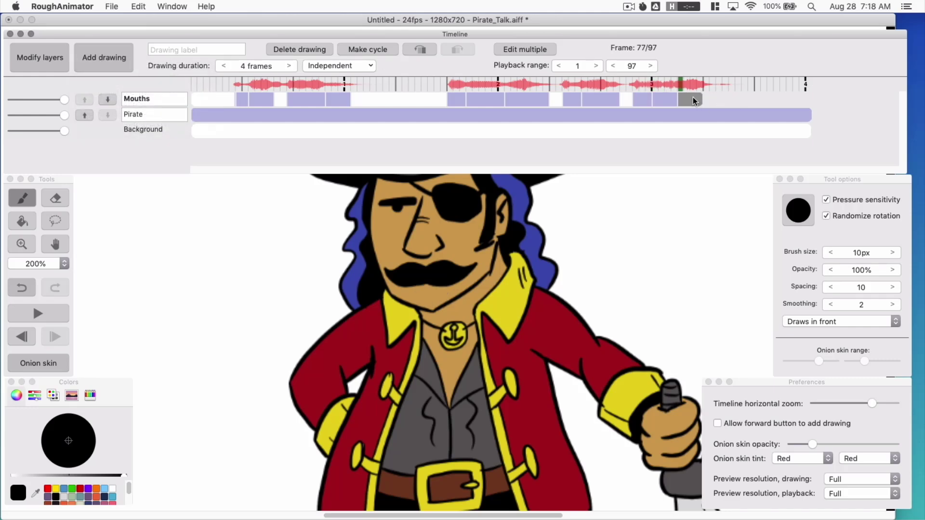
pyautogui.click(289, 66)
pyautogui.click(289, 66)
pyautogui.click(289, 65)
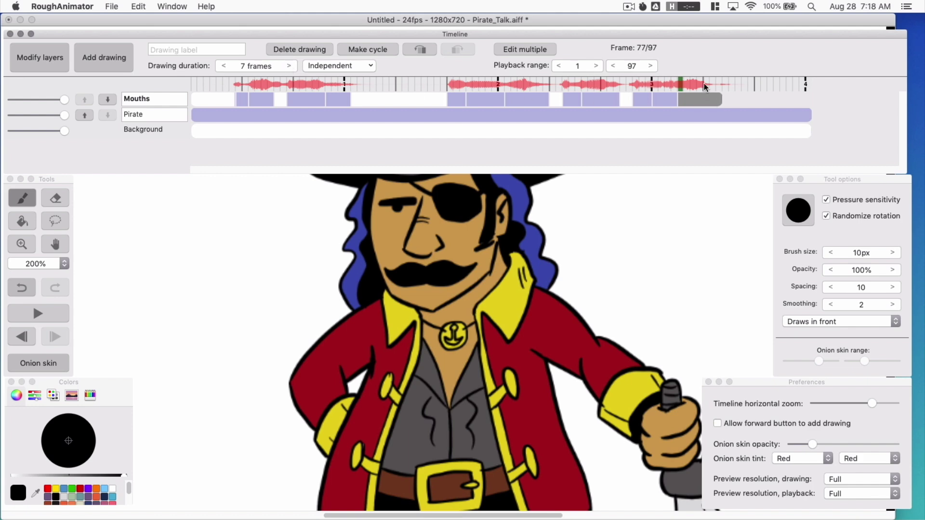
pyautogui.click(423, 305)
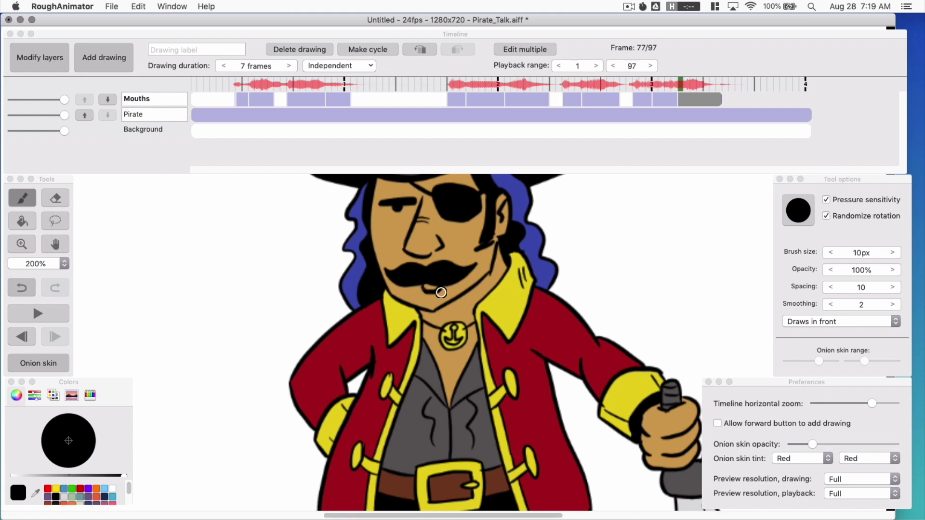
pyautogui.moveTo(429, 289)
pyautogui.mouseDown()
pyautogui.moveTo(438, 304)
pyautogui.moveTo(446, 290)
pyautogui.moveTo(466, 305)
pyautogui.mouseUp()
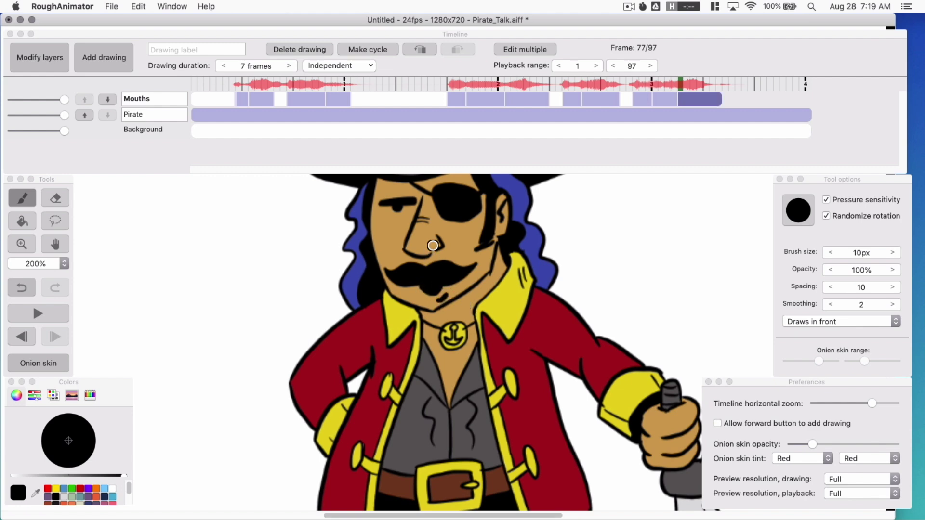
# Add a 14-frame blank drawing at frame 84 of the Mouths layer, reaching the end of the Pirate layer.
pyautogui.click(732, 105)
pyautogui.click(724, 90)
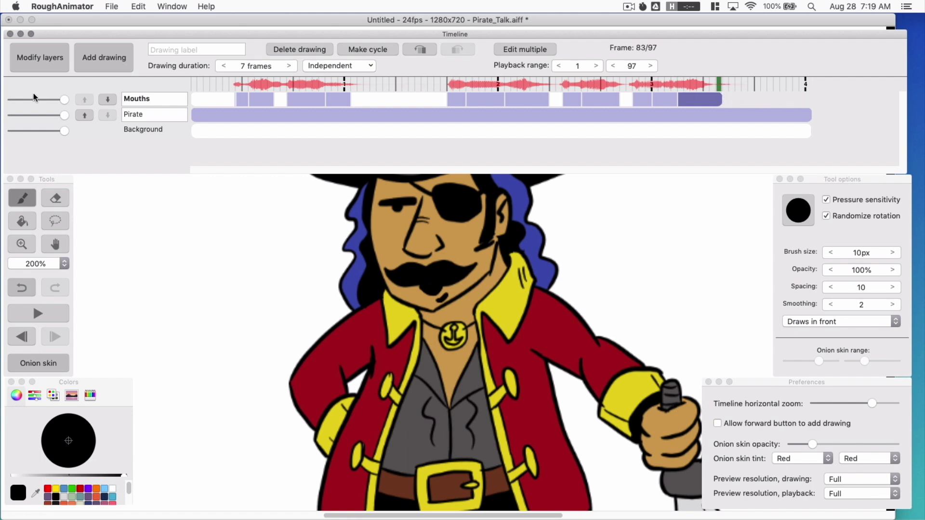
pyautogui.click(113, 60)
pyautogui.click(116, 69)
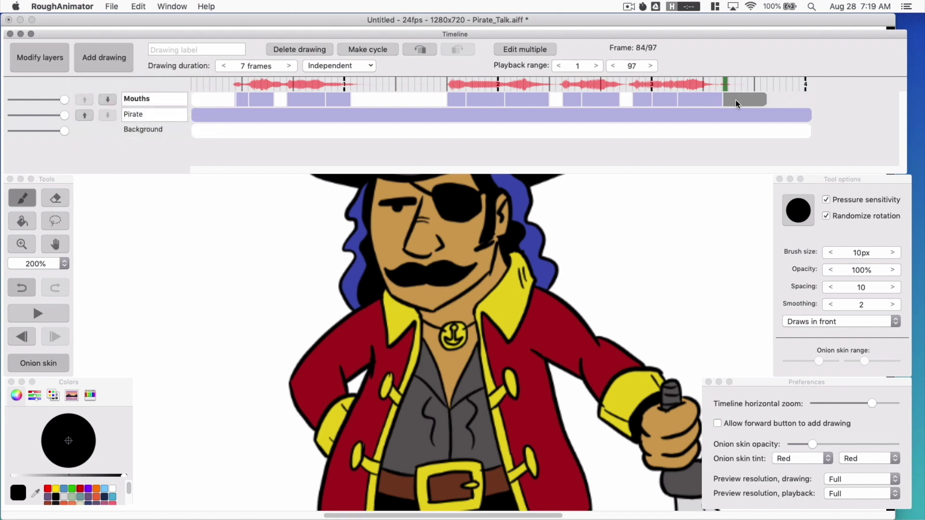
pyautogui.click(289, 66)
pyautogui.click(288, 66)
pyautogui.click(288, 66)
pyautogui.click(288, 67)
pyautogui.click(288, 66)
pyautogui.click(288, 66)
pyautogui.click(289, 67)
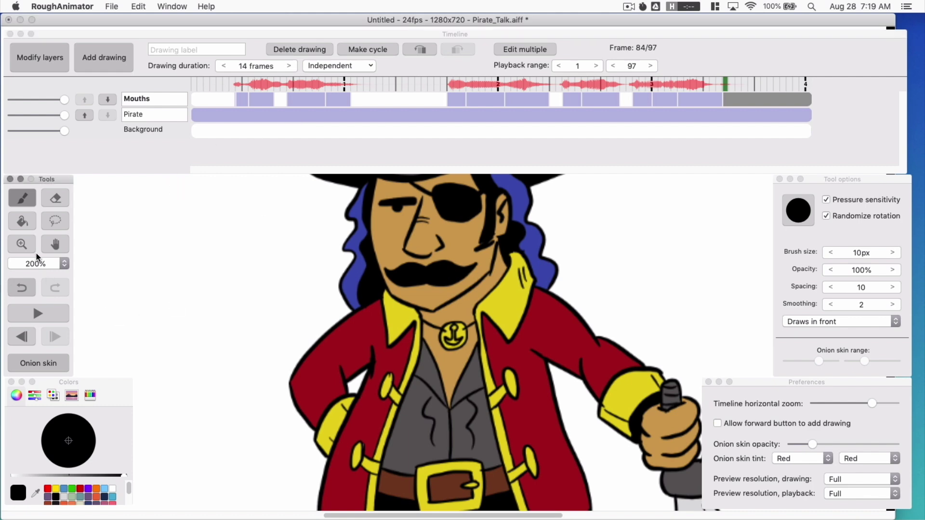
# Zoom the canvas out to 75% and reposition it so the whole pirate is in view.
pyautogui.click(59, 267)
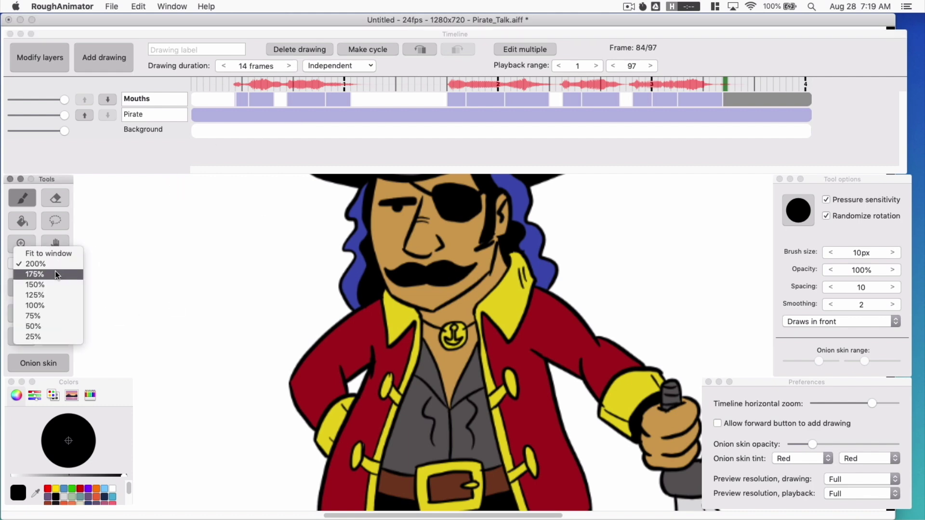
pyautogui.click(56, 253)
pyautogui.press('h')
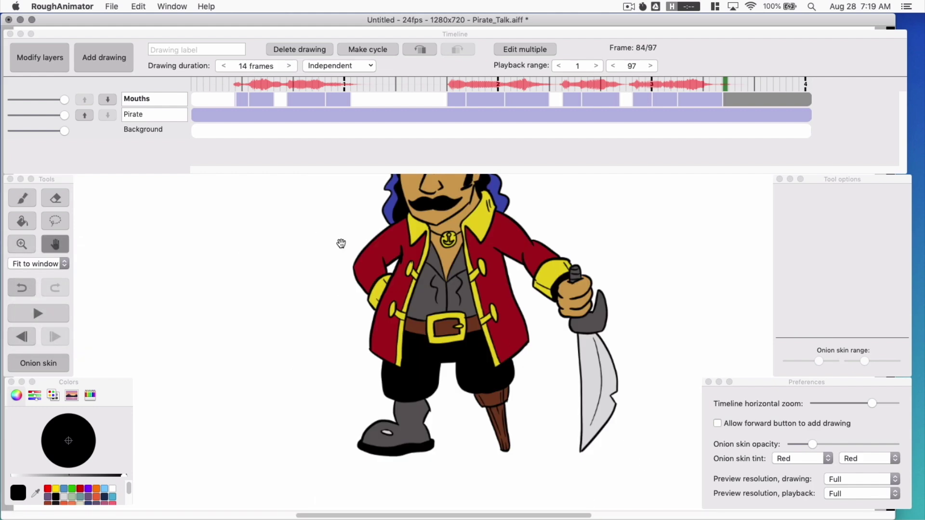
pyautogui.moveTo(340, 244); pyautogui.dragTo(355, 275)
pyautogui.press('b')
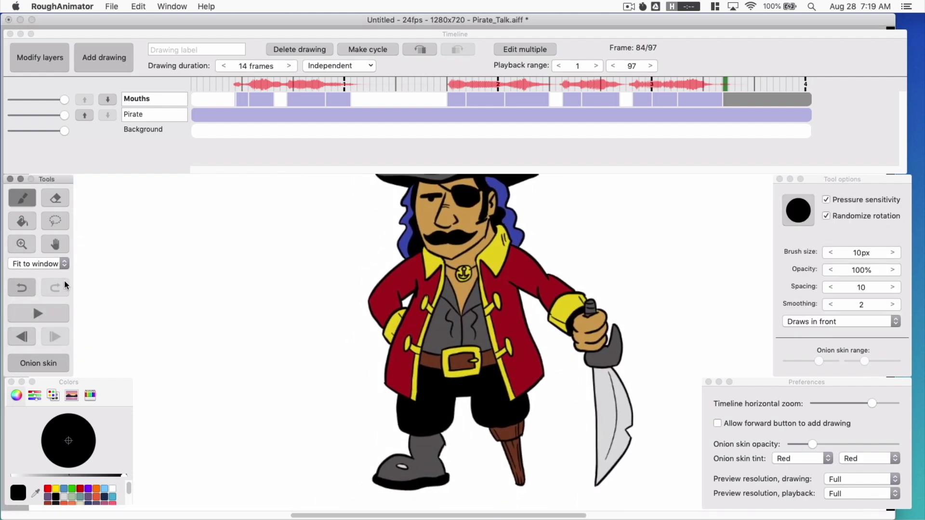
pyautogui.press('super+minus')
pyautogui.press('super+minus')
pyautogui.click(306, 247)
pyautogui.press('h')
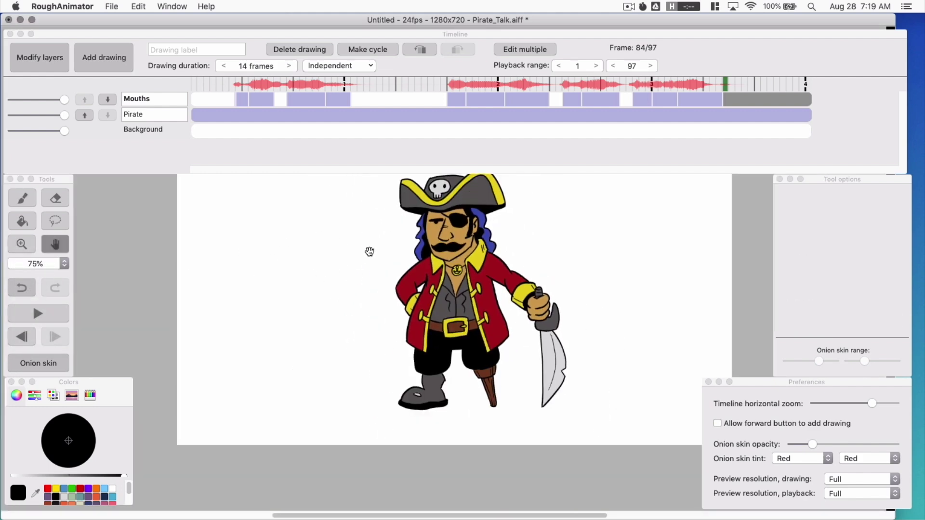
pyautogui.moveTo(369, 251); pyautogui.dragTo(353, 283)
pyautogui.press('b')
# Play the animation from frame 1 with the sound volume raised to check the lip sync against the dialogue.
pyautogui.click(179, 98)
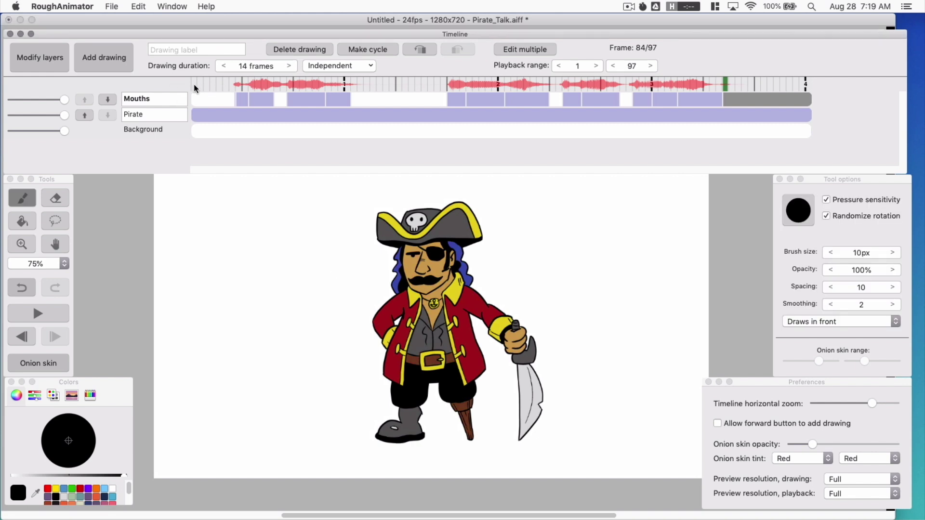
pyautogui.click(194, 84)
pyautogui.click(38, 314)
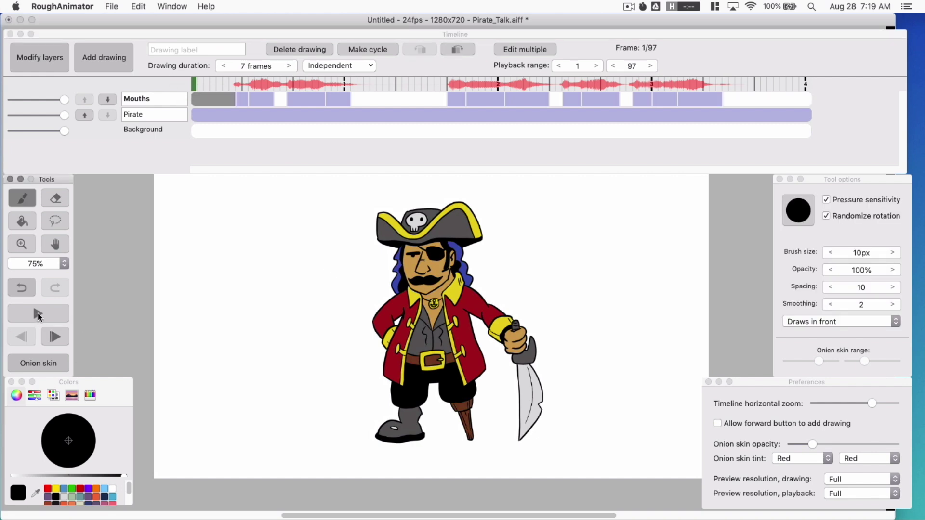
pyautogui.press('XF86AudioRaiseVolume')
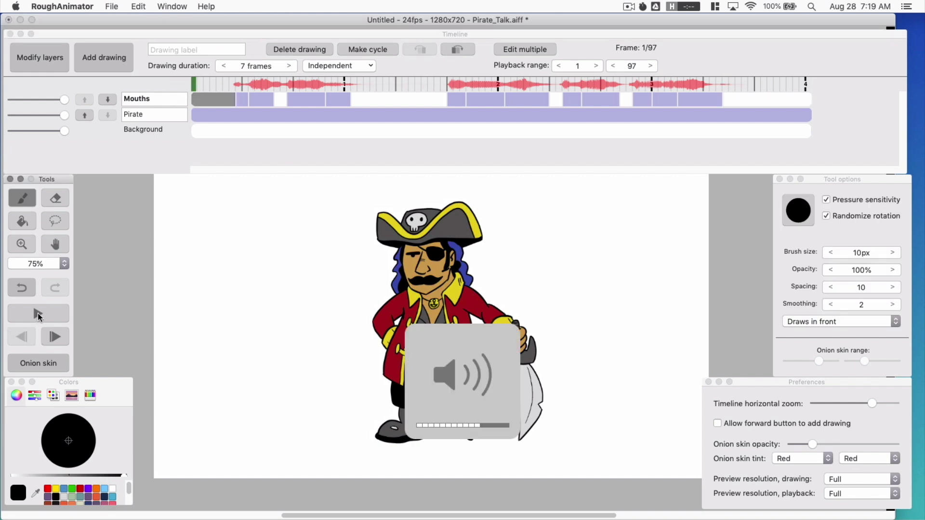
pyautogui.click(38, 315)
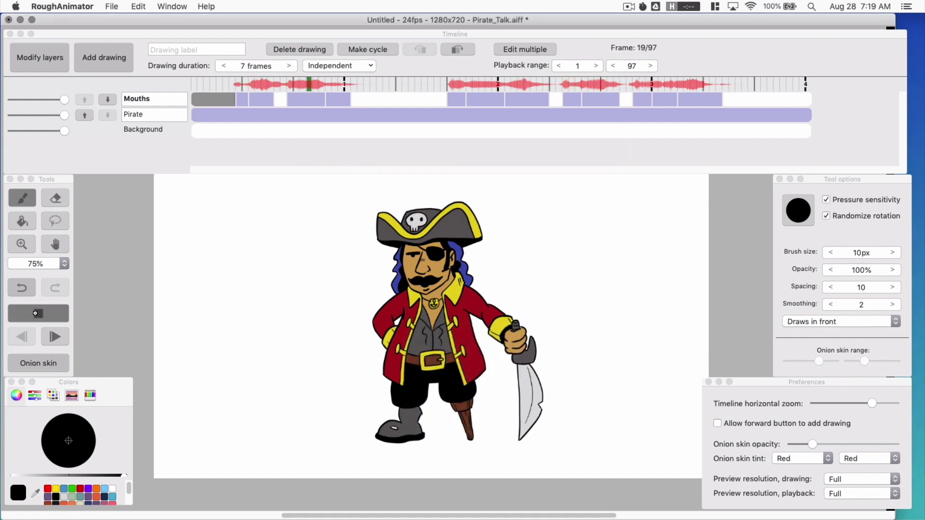
pyautogui.click(37, 315)
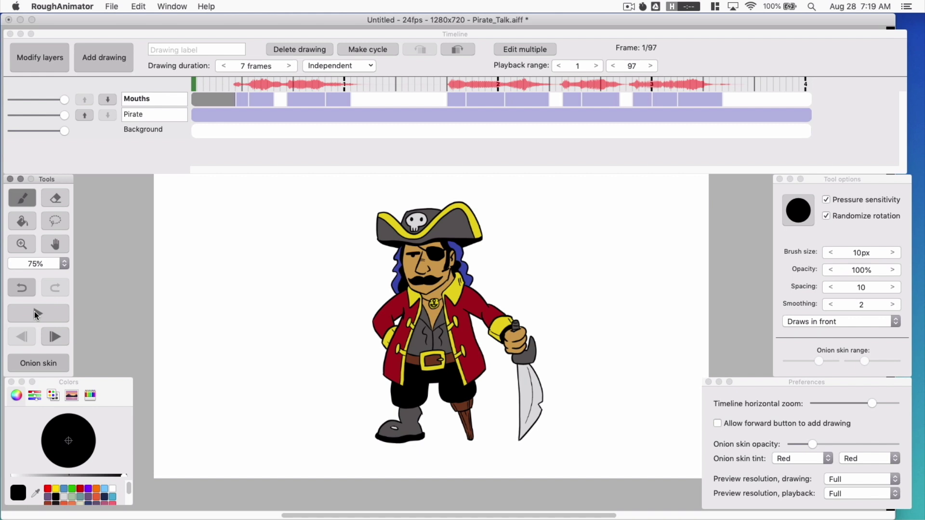
# Shorten the frame 16 mouth drawing to 5 frames and lengthen the blank at frame 25 to 16 frames.
pyautogui.click(295, 89)
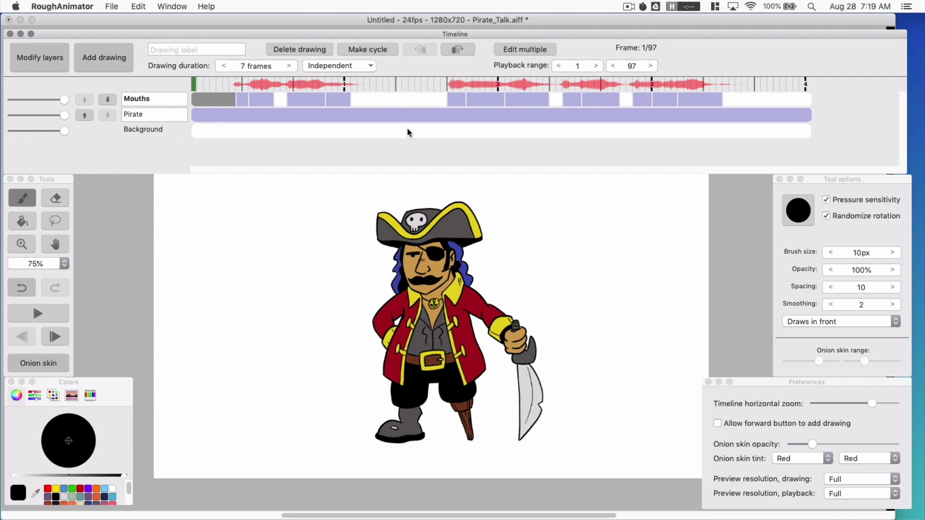
pyautogui.click(309, 99)
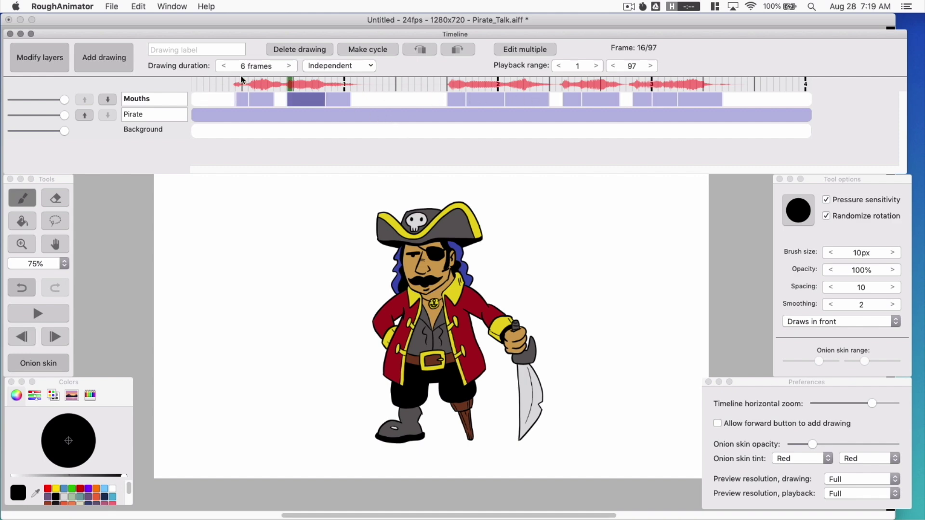
pyautogui.click(223, 66)
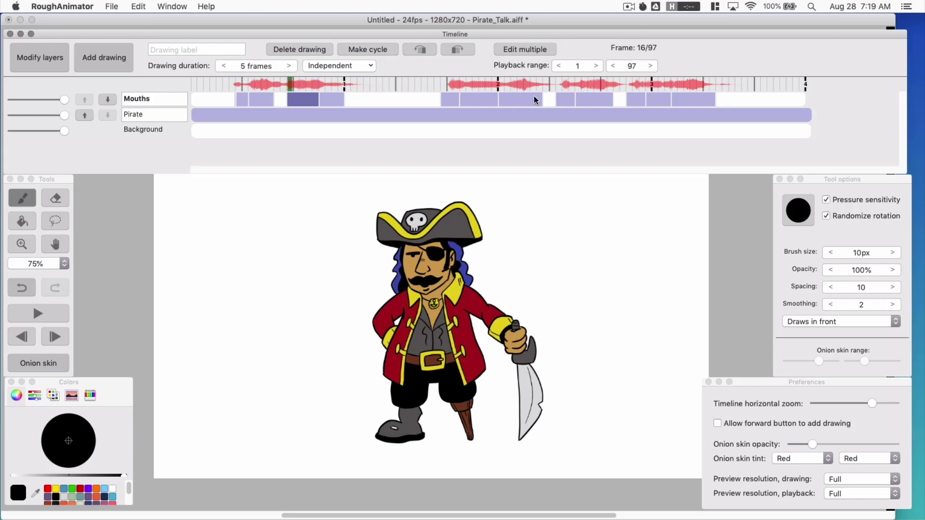
pyautogui.click(360, 101)
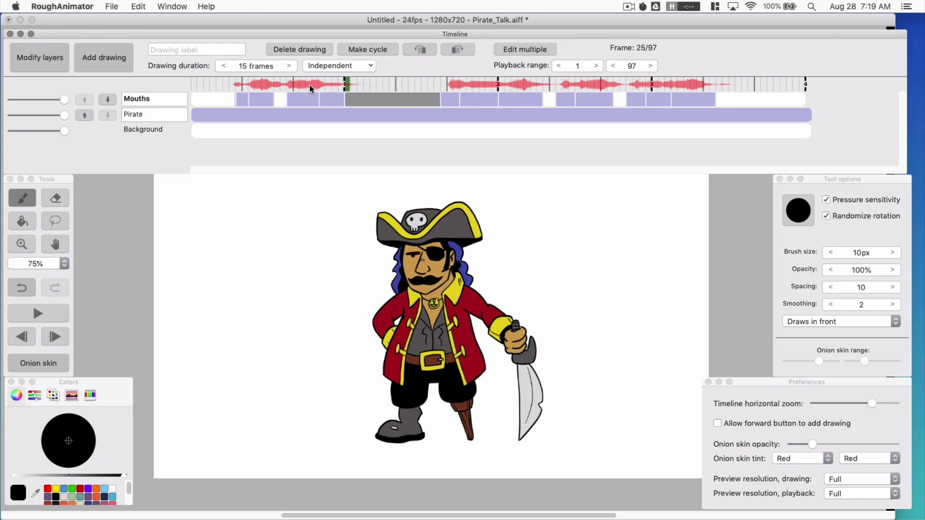
pyautogui.click(290, 66)
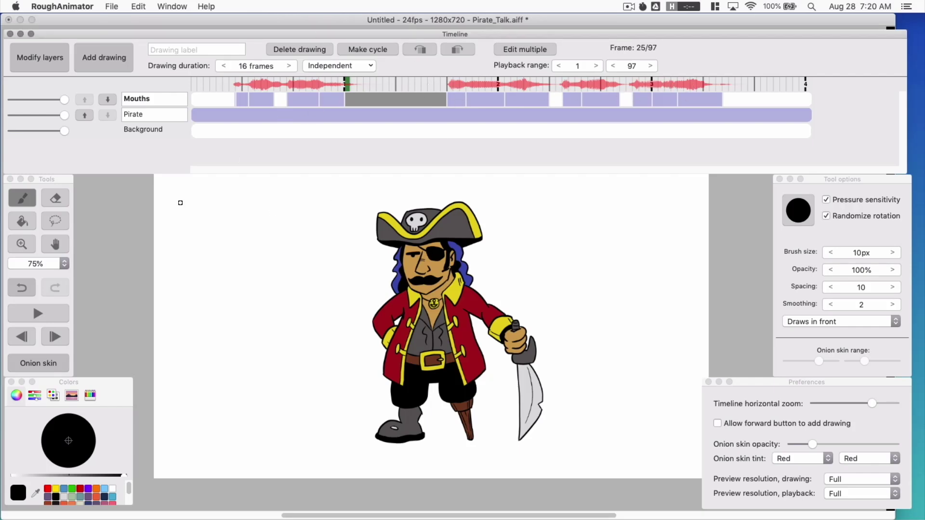
# Replay the animation from frame 1 to review the adjusted mouth timing.
pyautogui.click(200, 98)
pyautogui.click(193, 88)
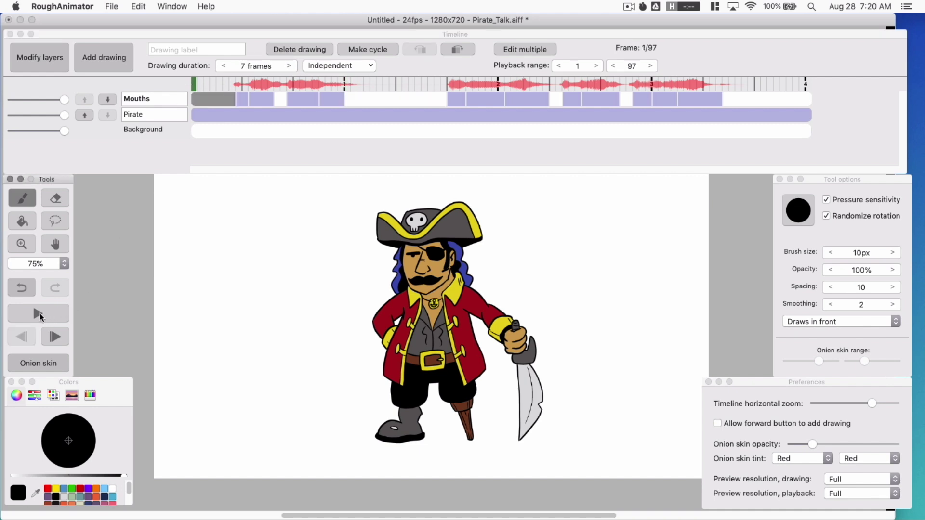
pyautogui.click(40, 315)
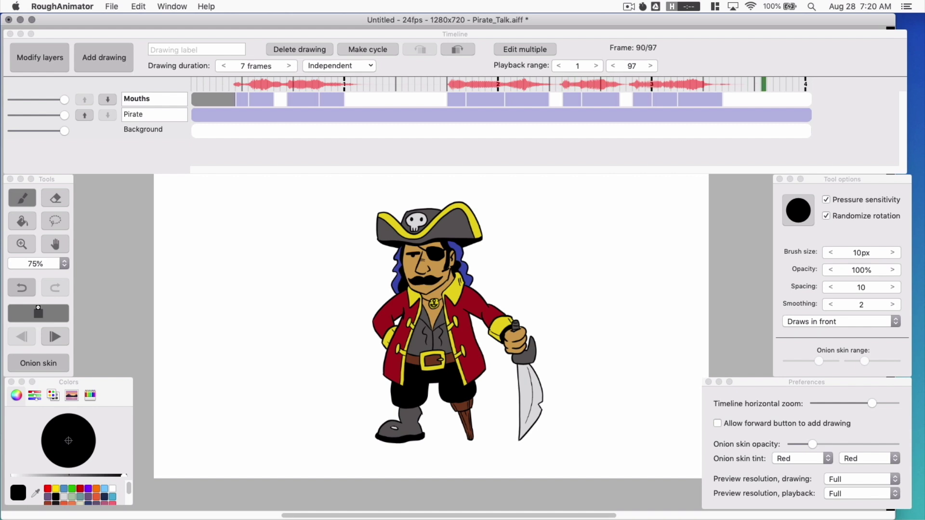
pyautogui.click(38, 313)
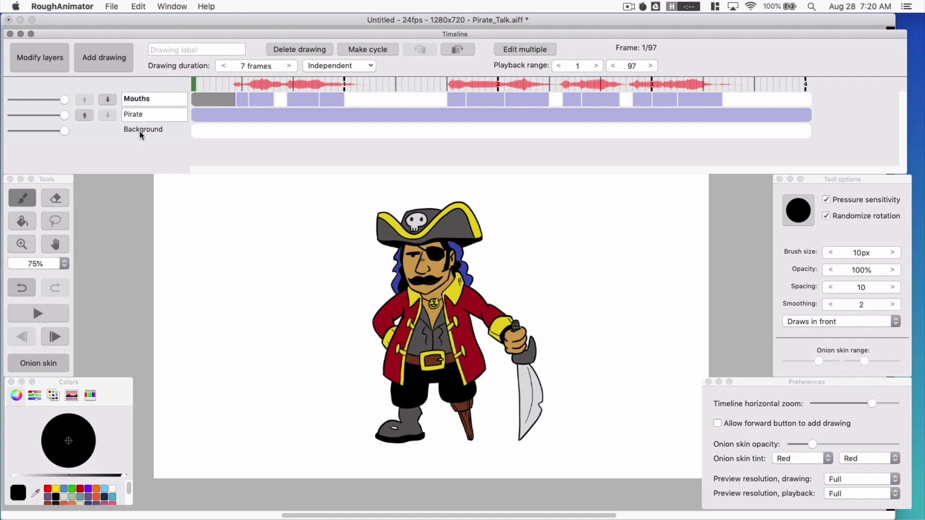
# Add an empty layer named "Anim BG" and move it beneath the Pirate layer.
pyautogui.click(53, 62)
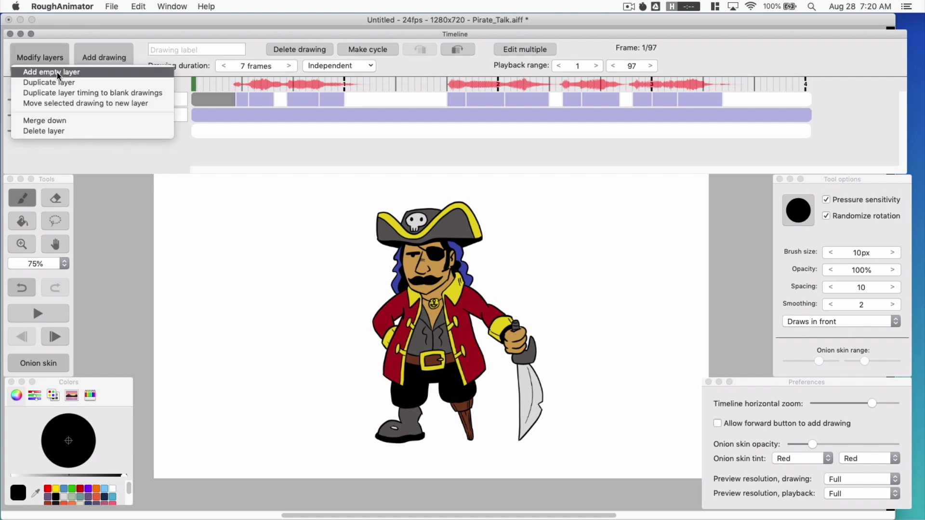
pyautogui.click(57, 73)
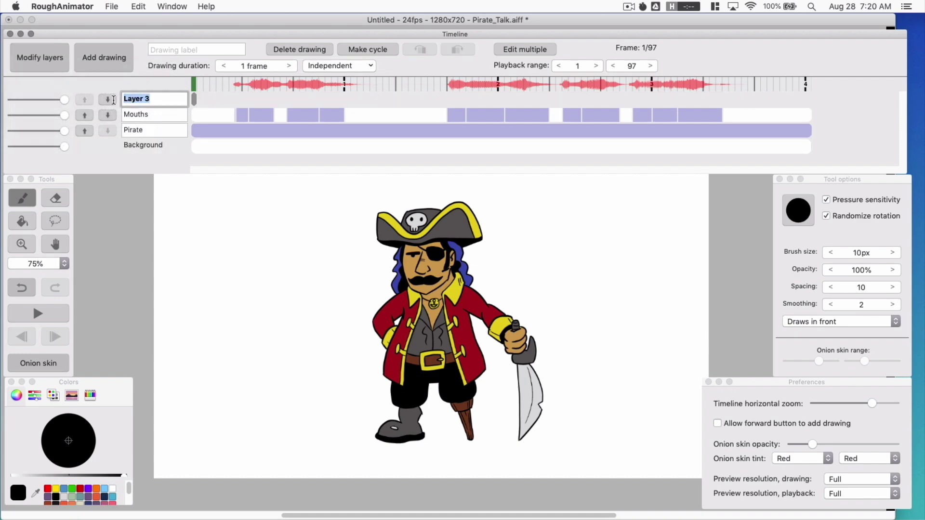
pyautogui.write('Anim BG')
pyautogui.press('Return')
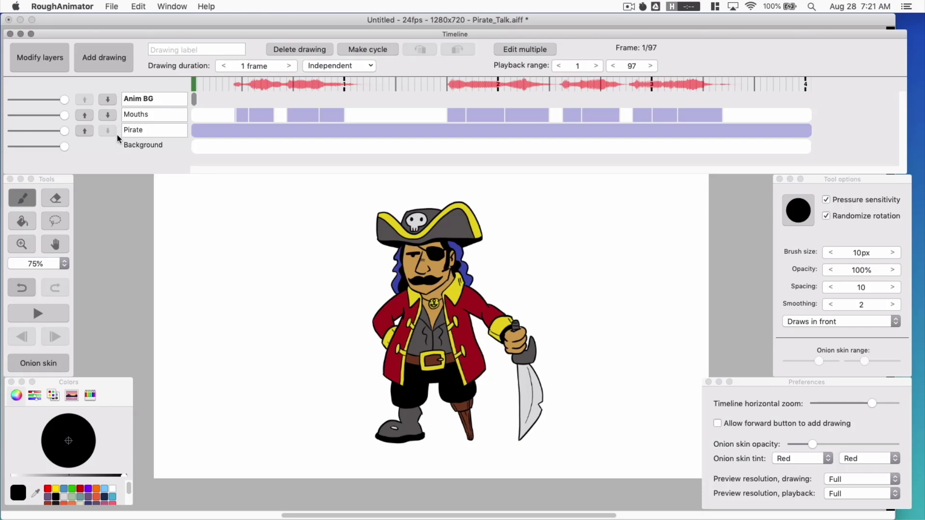
pyautogui.click(108, 101)
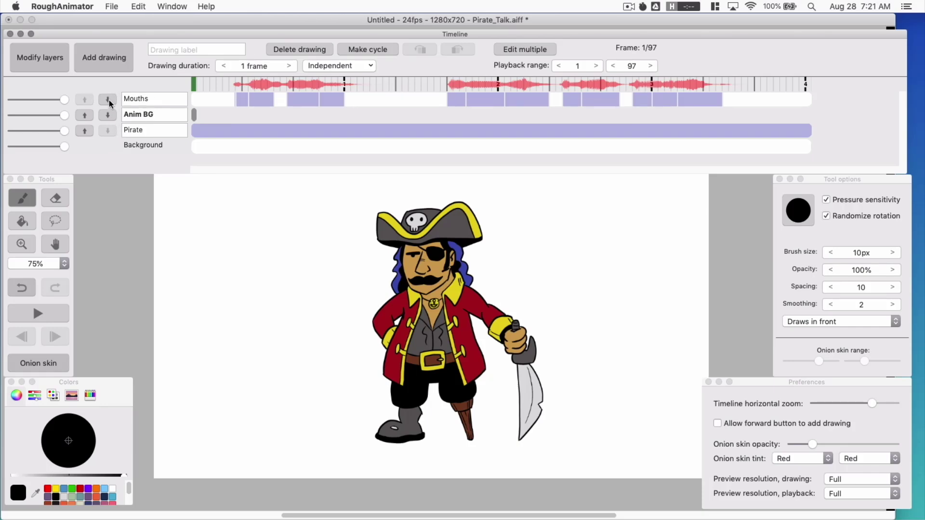
pyautogui.click(108, 115)
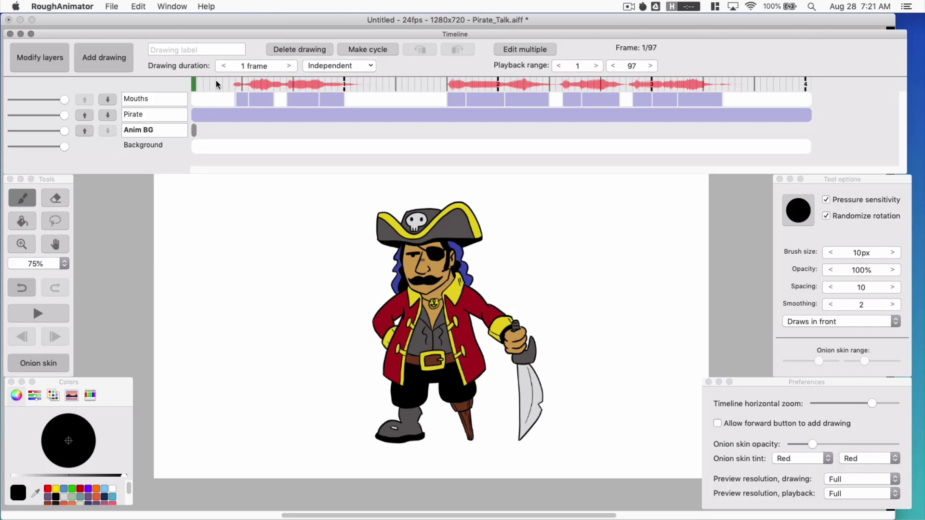
# Set the first Anim BG drawing to 2 frames and brush a gently wavy horizon line across the full canvas behind the pirate.
pyautogui.click(290, 67)
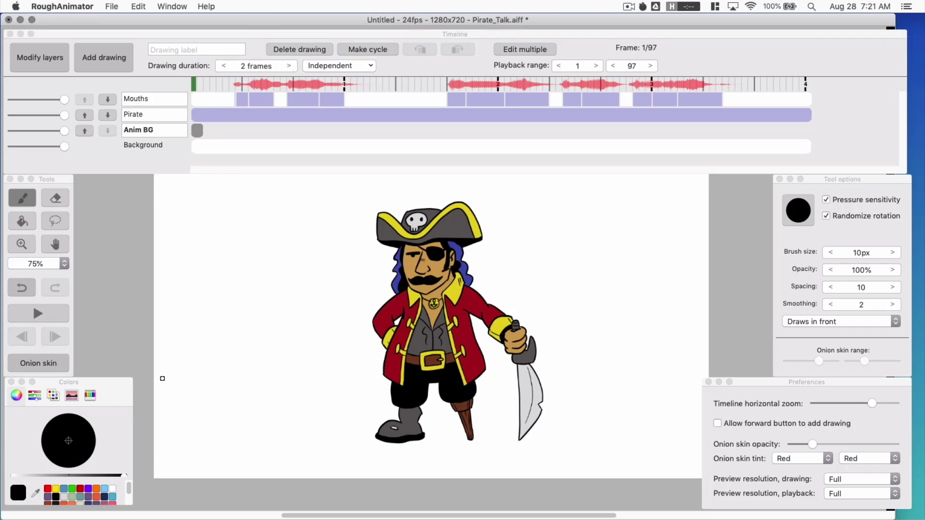
pyautogui.moveTo(153, 381)
pyautogui.mouseDown()
pyautogui.moveTo(686, 384)
pyautogui.moveTo(719, 374)
pyautogui.mouseUp()
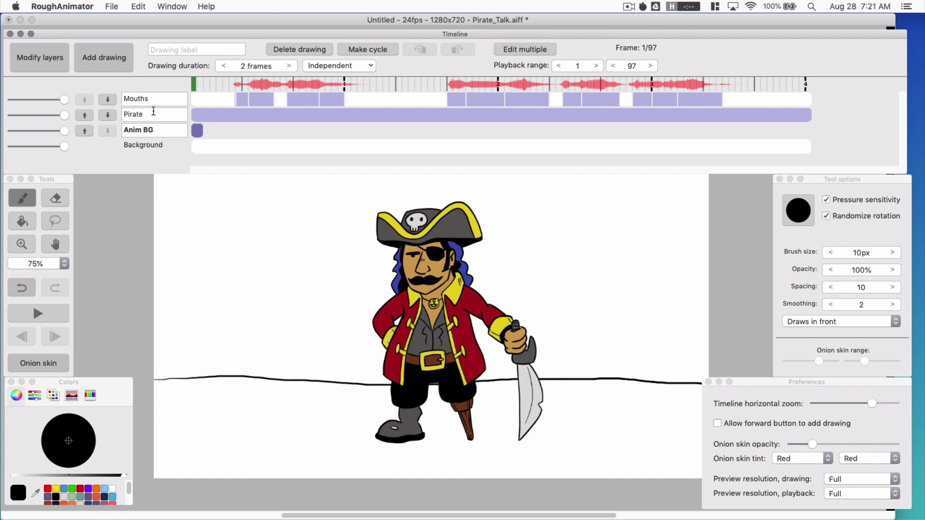
# Add a 2-frame drawing at frame 3 of Anim BG, turn on onion skin, and brush the horizon line over the previous one.
pyautogui.click(108, 61)
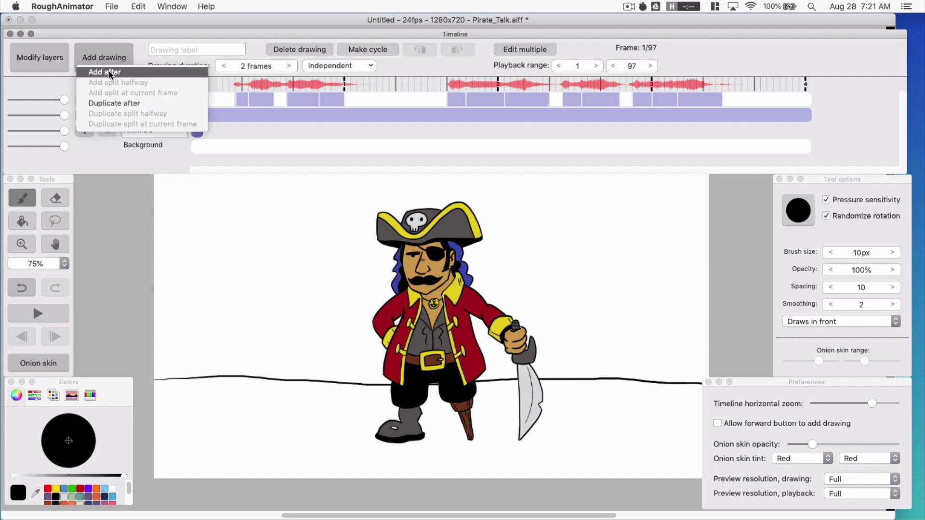
pyautogui.click(109, 71)
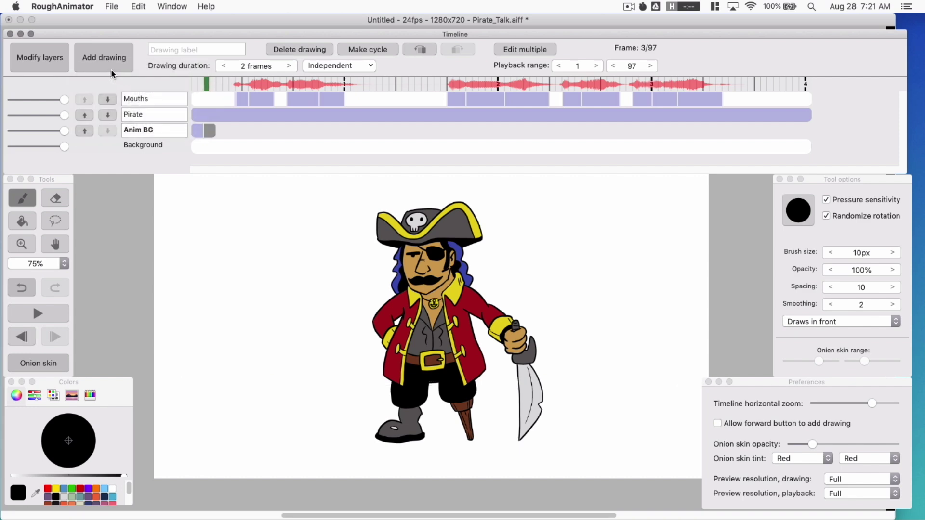
pyautogui.click(47, 361)
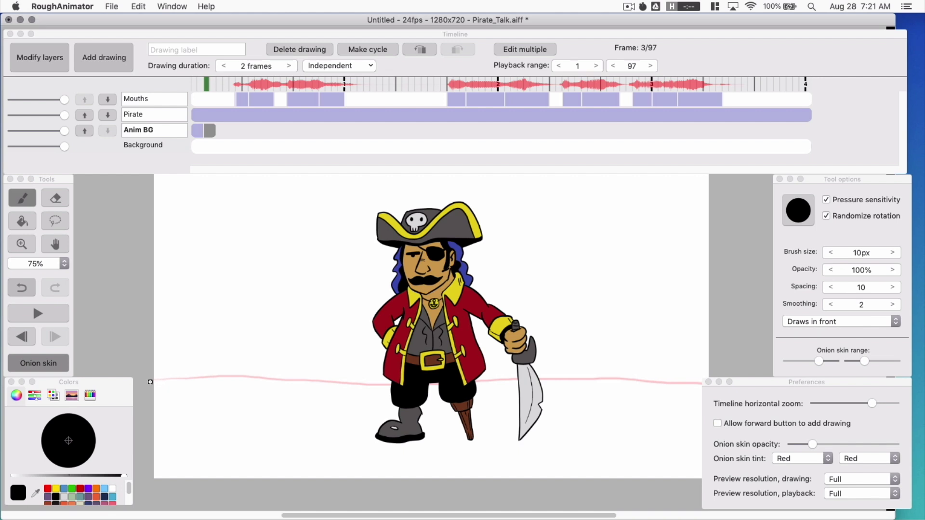
pyautogui.moveTo(150, 382)
pyautogui.mouseDown()
pyautogui.moveTo(671, 384)
pyautogui.moveTo(713, 382)
pyautogui.moveTo(739, 366)
pyautogui.mouseUp()
pyautogui.click(287, 139)
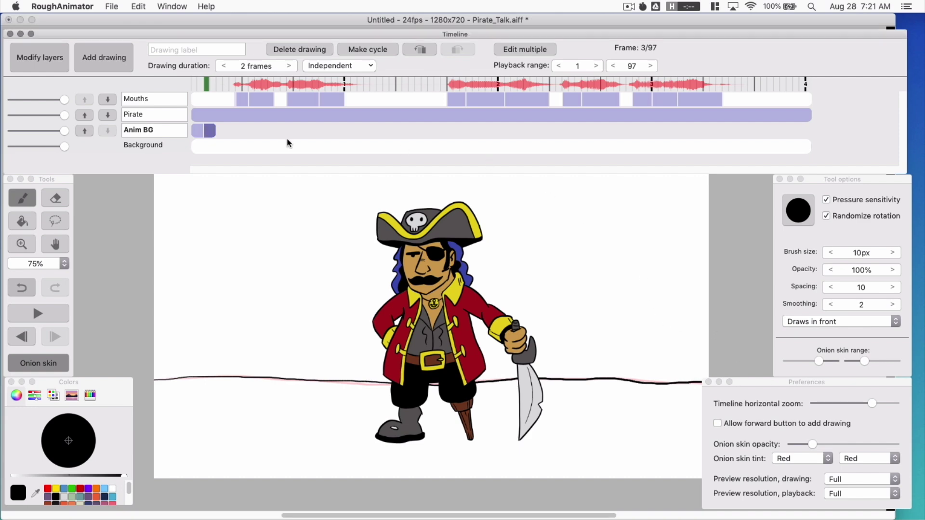
# Add a third 2-frame drawing on Anim BG, directly after the one at frame 3.
pyautogui.click(103, 60)
pyautogui.click(109, 73)
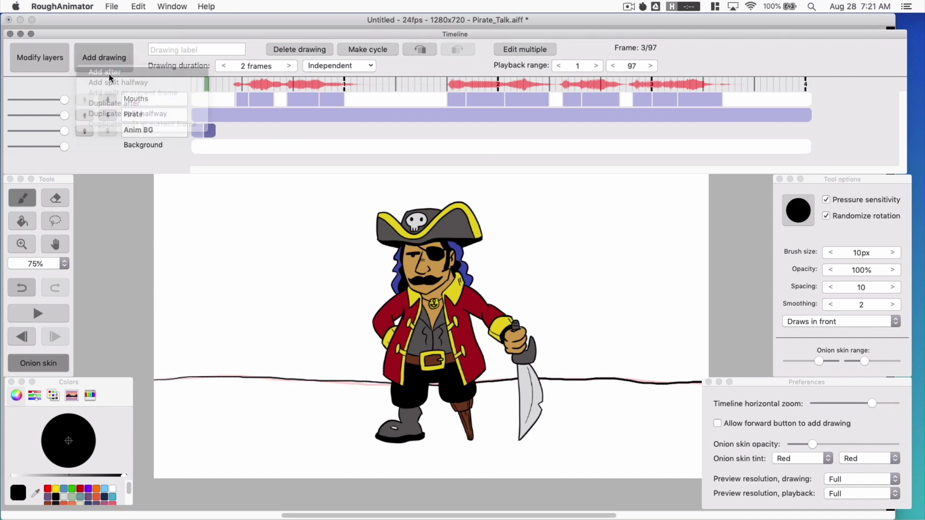
pyautogui.moveTo(151, 381); pyautogui.dragTo(354, 377)
pyautogui.click(52, 368)
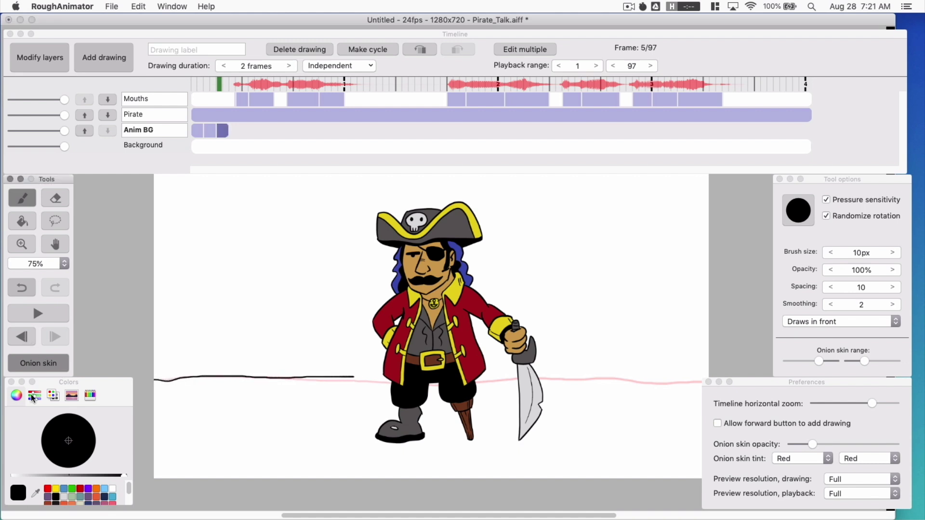
pyautogui.click(29, 290)
pyautogui.moveTo(158, 380); pyautogui.dragTo(285, 375)
pyautogui.press('super+z')
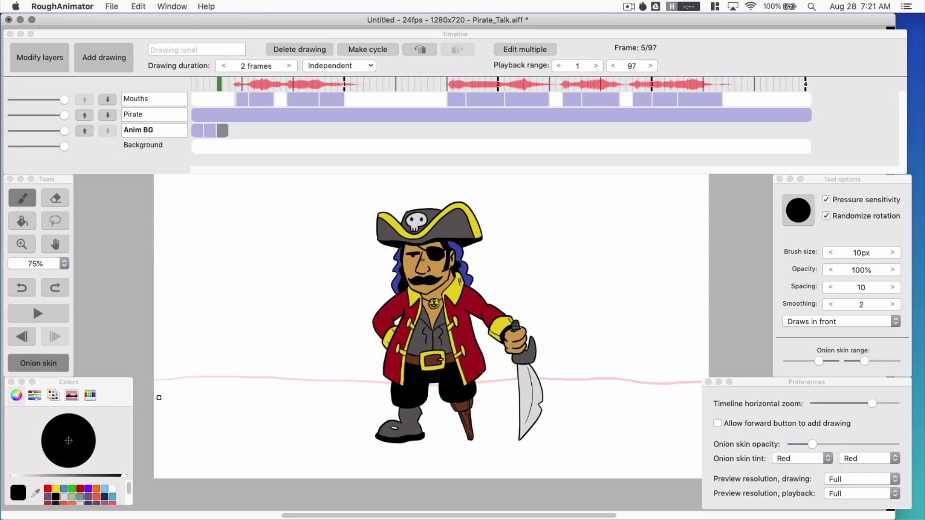
# Brush a gently wavy horizon line across the full canvas on the frame 5 drawing, following the onion skin, and scrub back over it.
pyautogui.moveTo(153, 380); pyautogui.dragTo(702, 383)
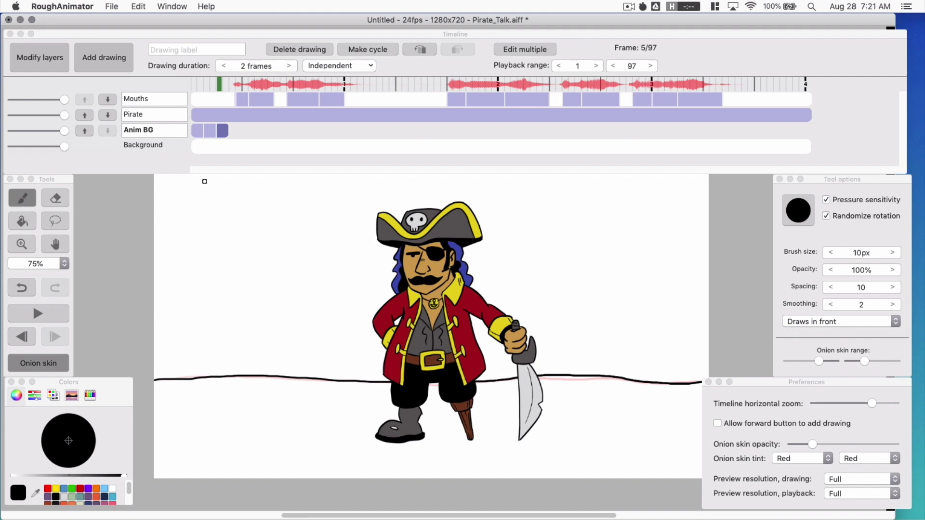
pyautogui.moveTo(207, 85)
pyautogui.mouseDown()
pyautogui.moveTo(184, 85)
pyautogui.moveTo(222, 91)
pyautogui.mouseUp()
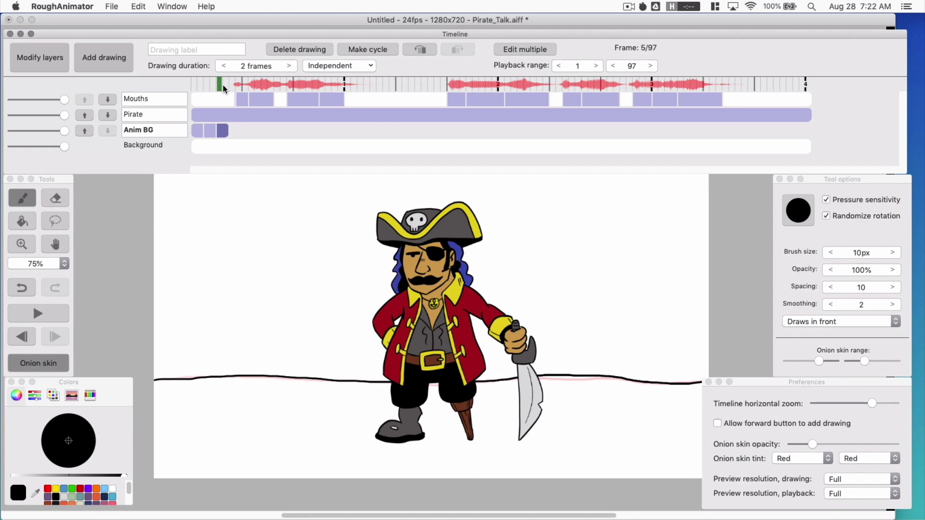
# Add a 2-frame drawing at frame 7 of Anim BG and turn it into a cycle of the previous drawings.
pyautogui.click(224, 86)
pyautogui.click(114, 64)
pyautogui.click(114, 70)
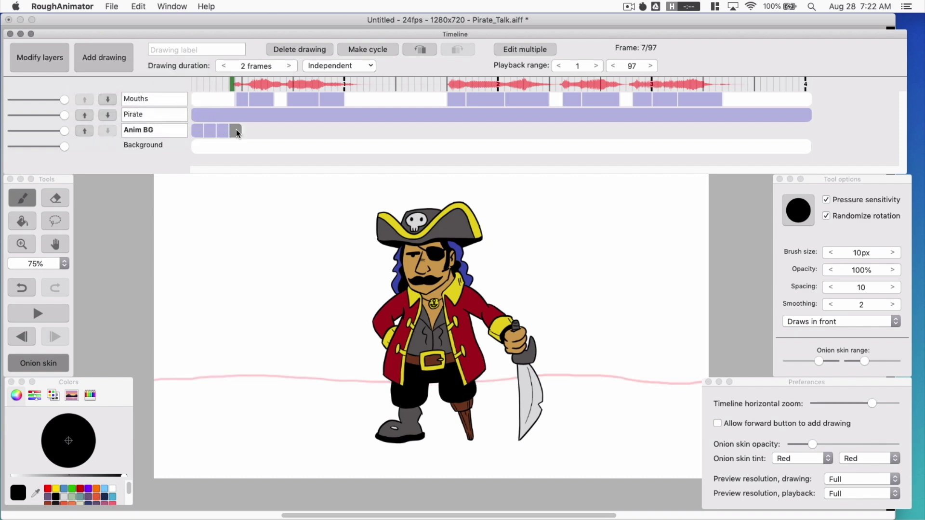
pyautogui.click(357, 52)
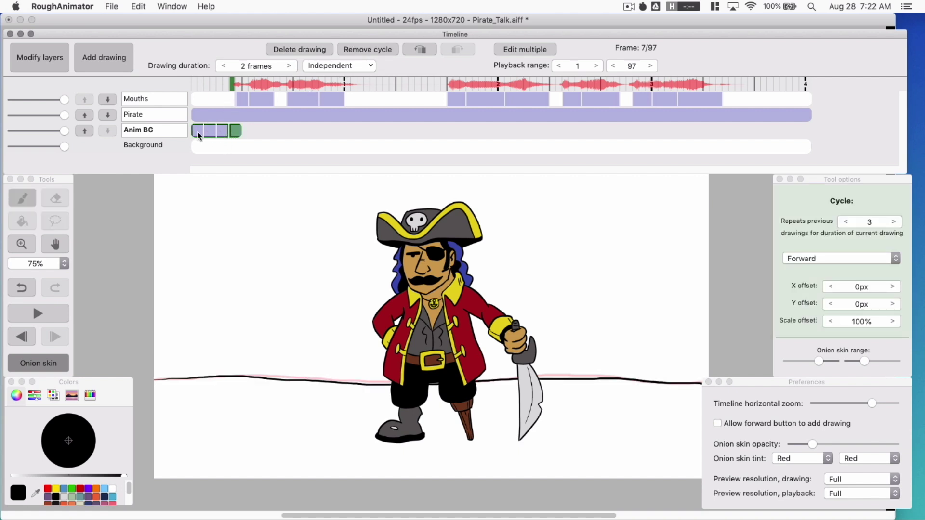
# Try repeating only the previous 2 drawings in the cycle, and set the count back to 3.
pyautogui.click(849, 185)
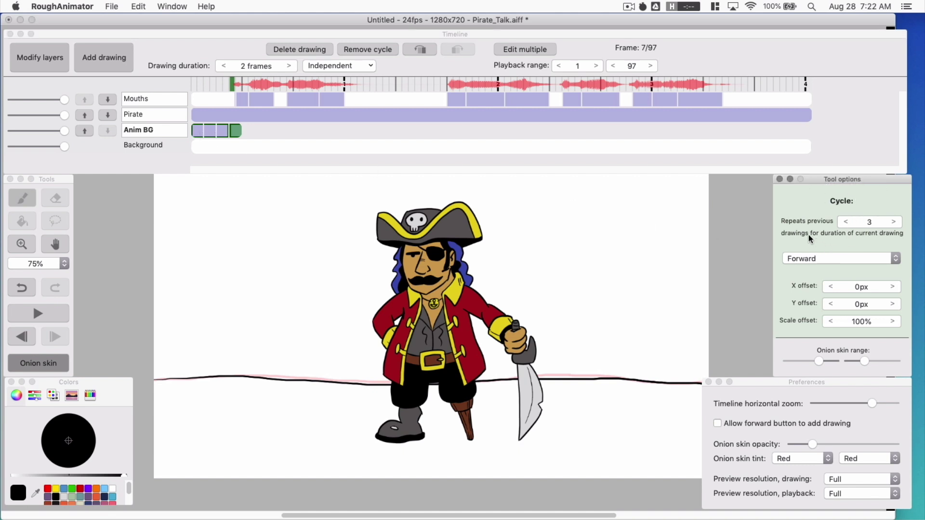
pyautogui.click(844, 221)
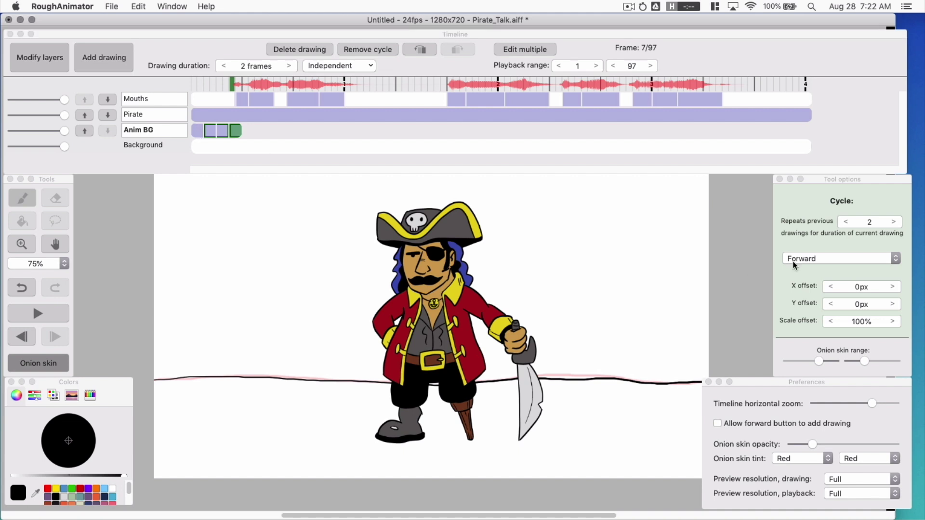
pyautogui.click(894, 222)
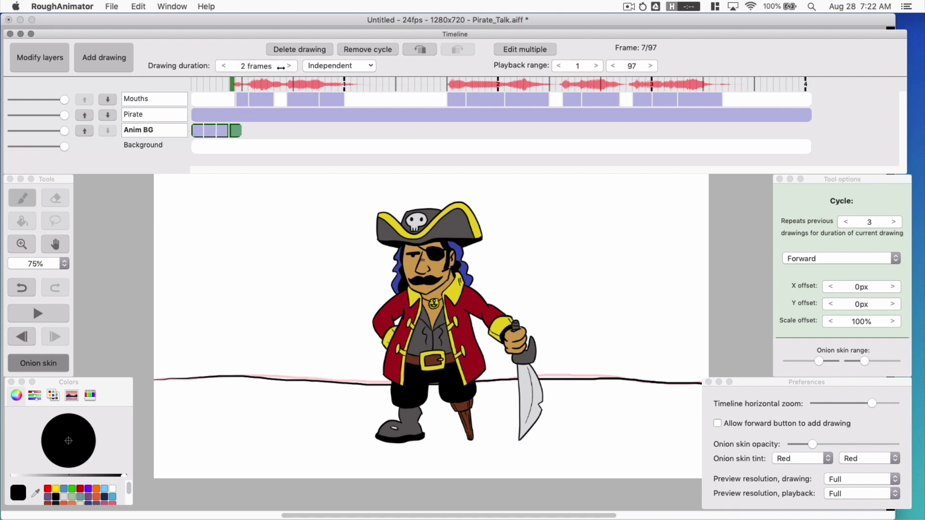
# Set the Anim BG cycle's duration to 6 frames.
pyautogui.click(290, 66)
pyautogui.click(290, 66)
pyautogui.click(289, 66)
pyautogui.click(289, 66)
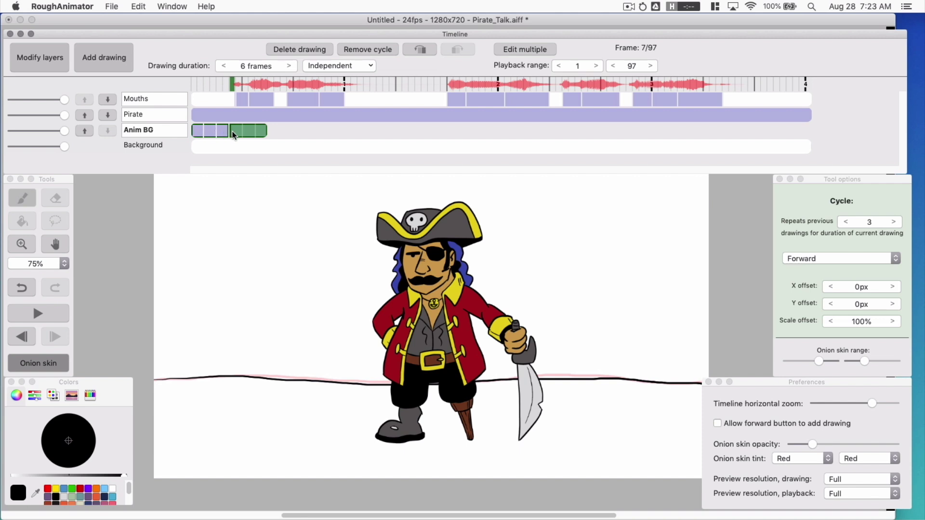
# Scrub through the first Anim BG drawings and turn off onion skin.
pyautogui.click(219, 85)
pyautogui.moveTo(194, 82)
pyautogui.mouseDown()
pyautogui.moveTo(239, 86)
pyautogui.moveTo(213, 85)
pyautogui.mouseUp()
pyautogui.click(39, 363)
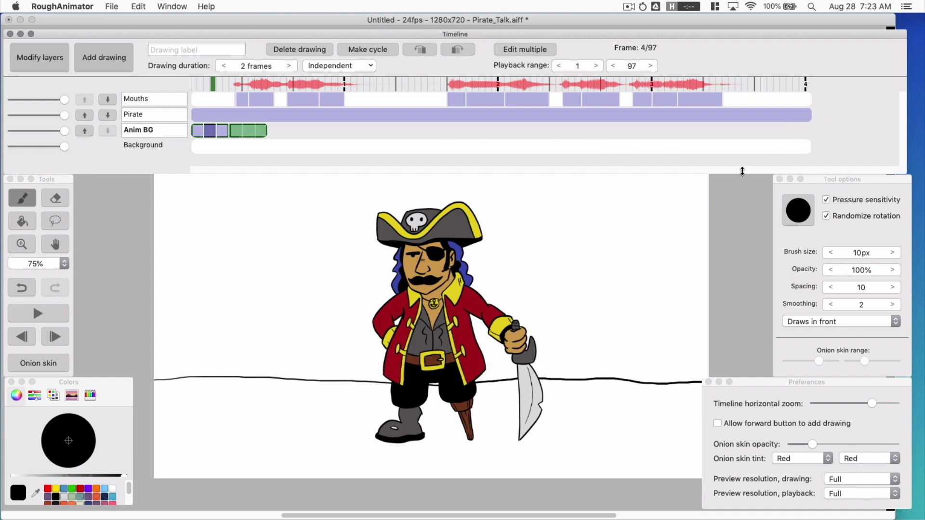
# Extend the Anim BG cycle's duration to 91 frames so it runs to the end of the Pirate layer.
pyautogui.click(240, 132)
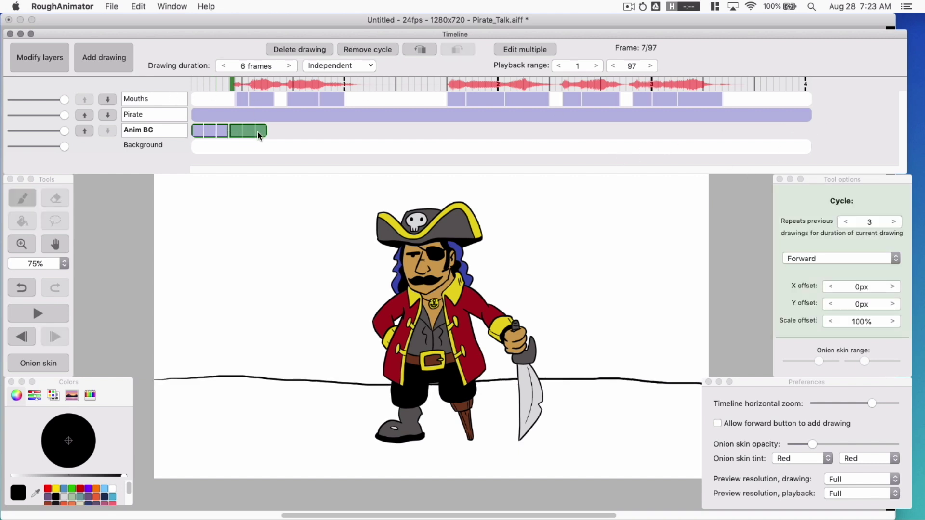
pyautogui.click(290, 66)
pyautogui.click(290, 67)
pyautogui.click(290, 66)
pyautogui.click(290, 66)
pyautogui.click(290, 66)
pyautogui.click(289, 66)
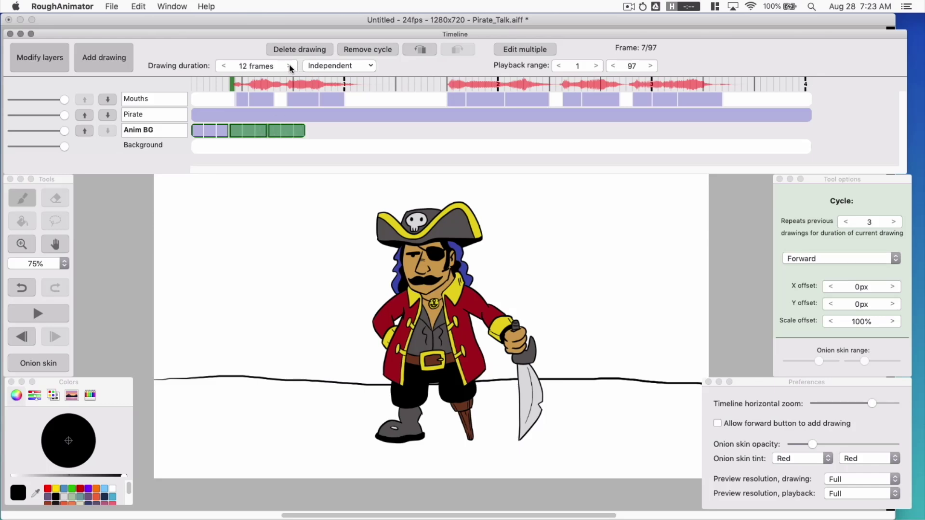
pyautogui.doubleClick(243, 66)
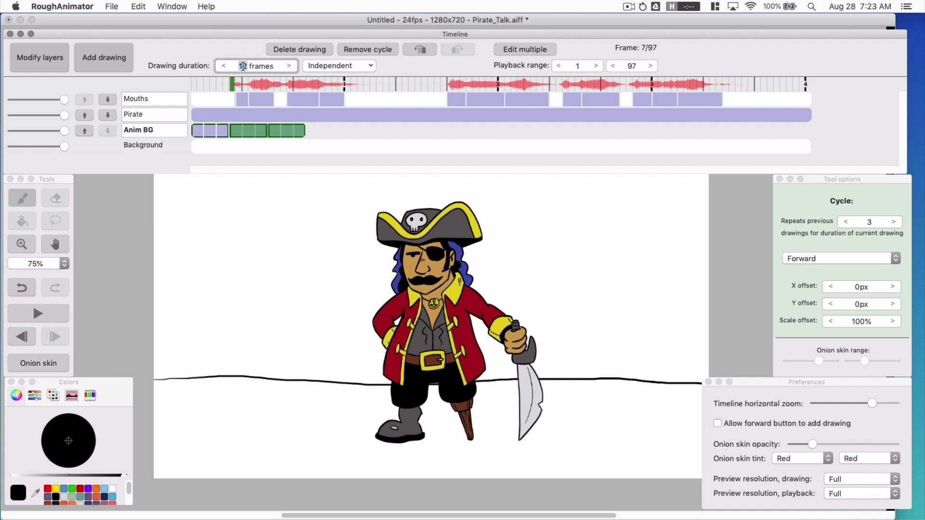
pyautogui.write('90')
pyautogui.press('Tab')
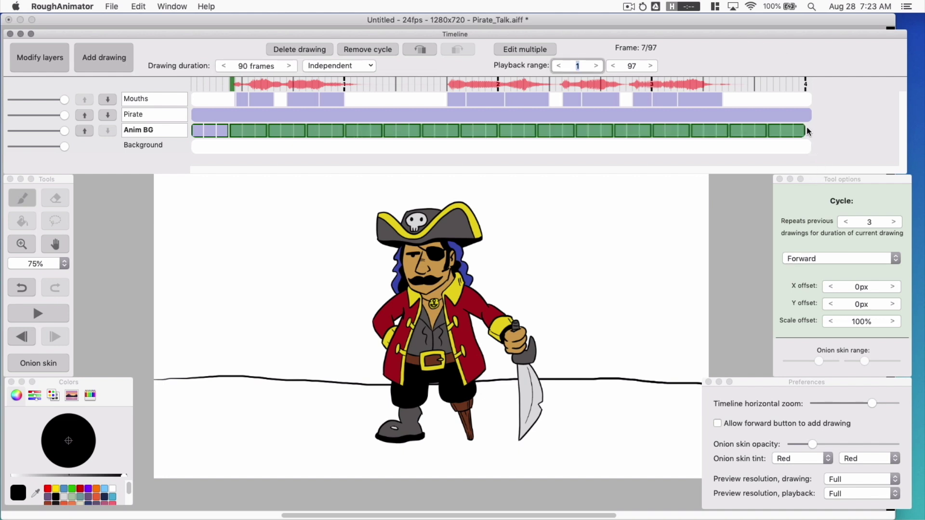
pyautogui.click(289, 65)
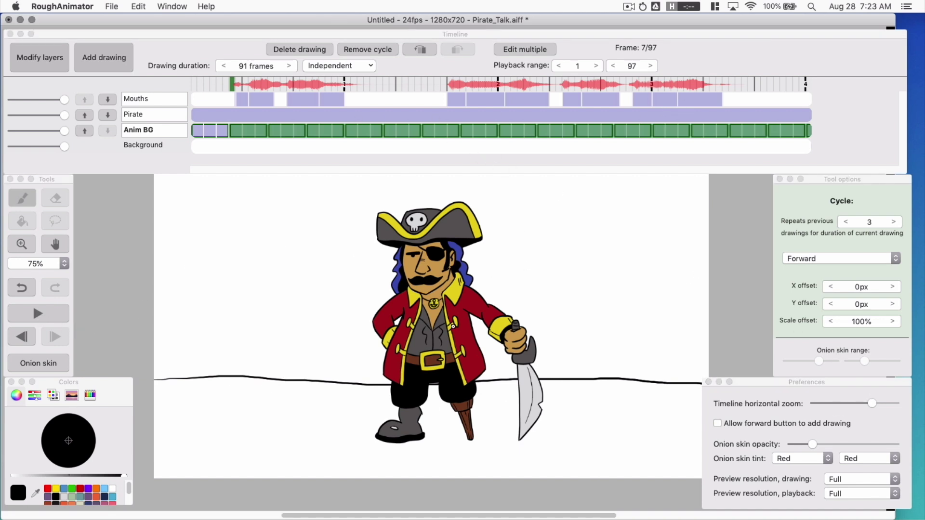
# Play the animation from frame 1 to check the cycling background line with the lip sync, and stop playback.
pyautogui.click(193, 82)
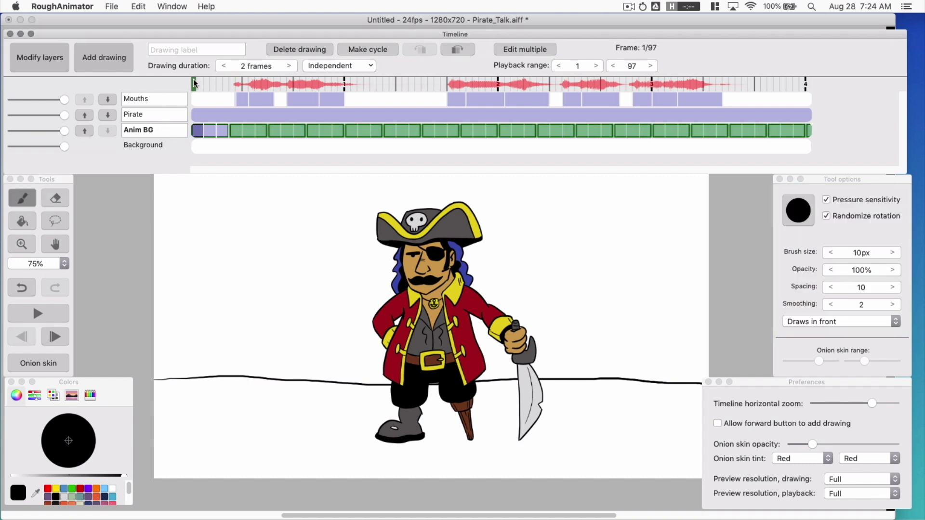
pyautogui.click(40, 316)
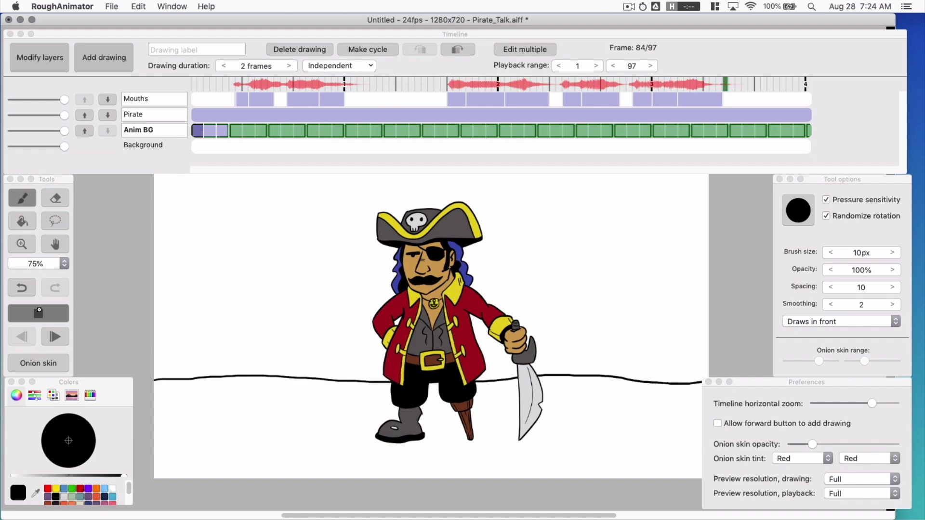
pyautogui.click(39, 311)
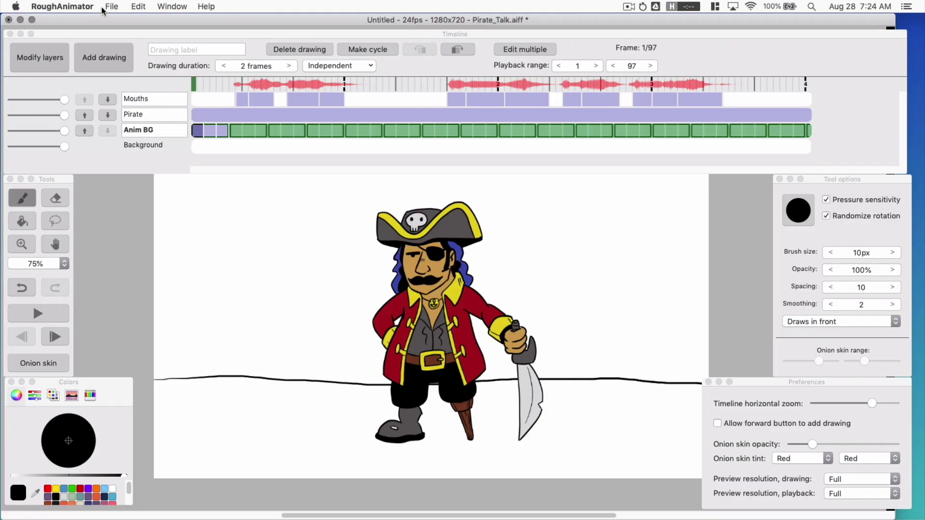
# Save the project to the Desktop under the name Pirate_Talk.ra.
pyautogui.click(114, 6)
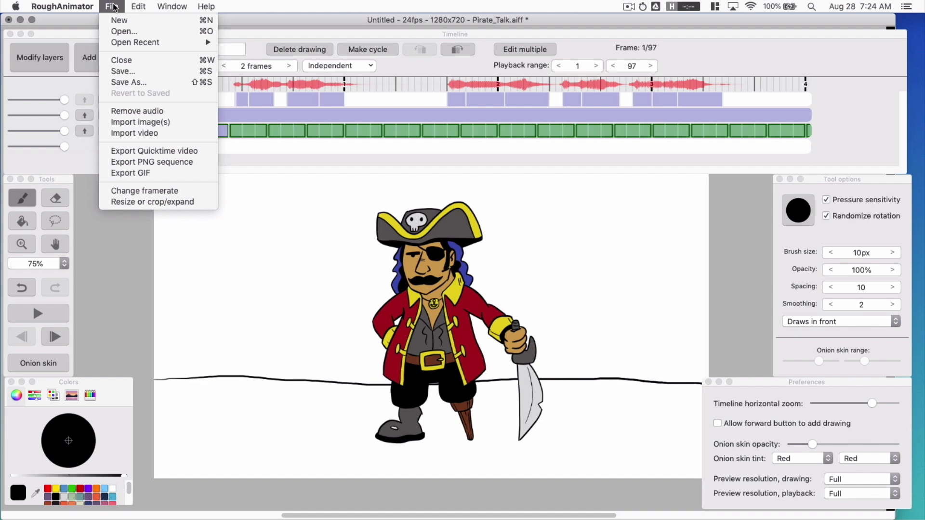
pyautogui.click(129, 82)
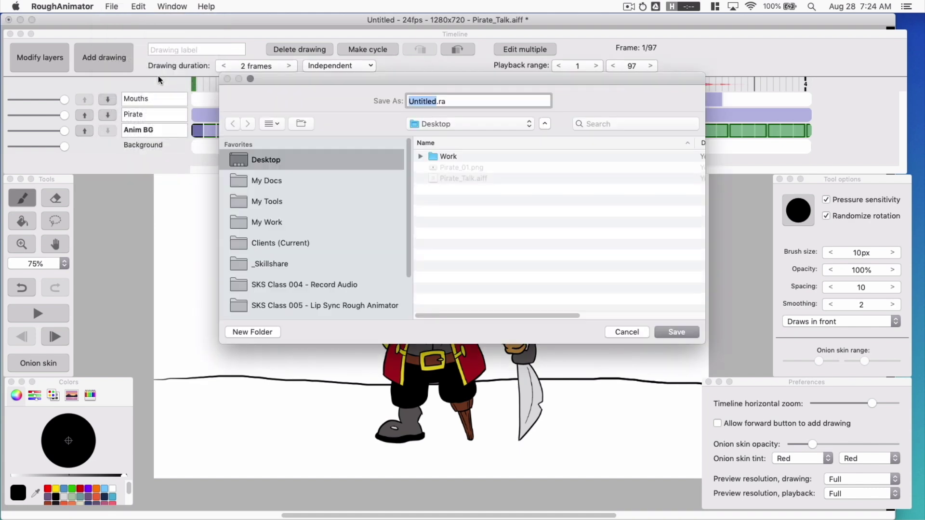
pyautogui.write('Pri')
pyautogui.press('BackSpace')
pyautogui.press('BackSpace')
pyautogui.write('irate_Talk')
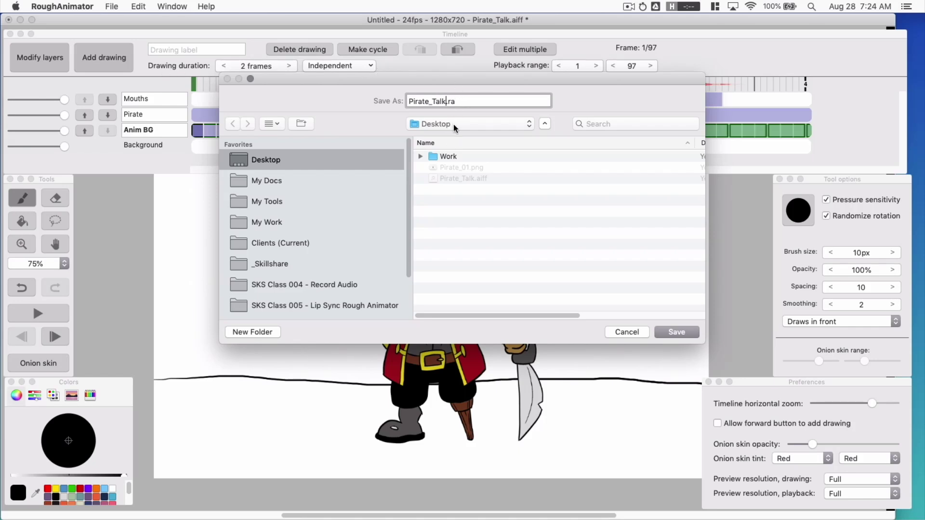
pyautogui.click(678, 334)
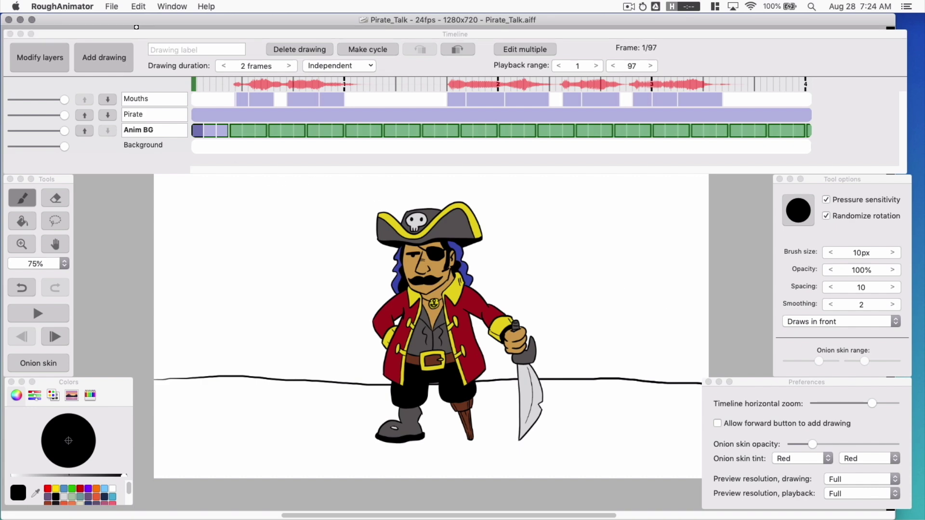
# Export the animation to the Desktop as a QuickTime video named Pirate_Talk.mov.
pyautogui.click(110, 7)
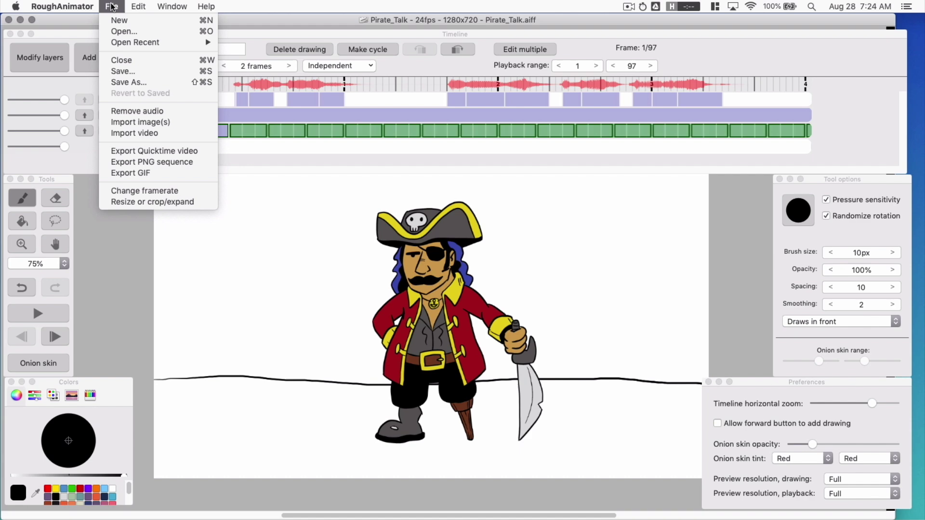
pyautogui.click(164, 152)
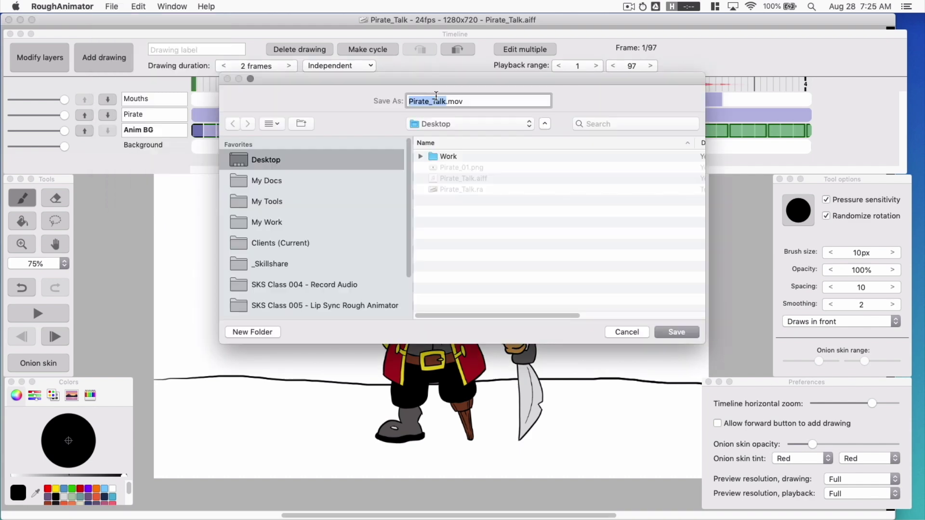
pyautogui.click(675, 333)
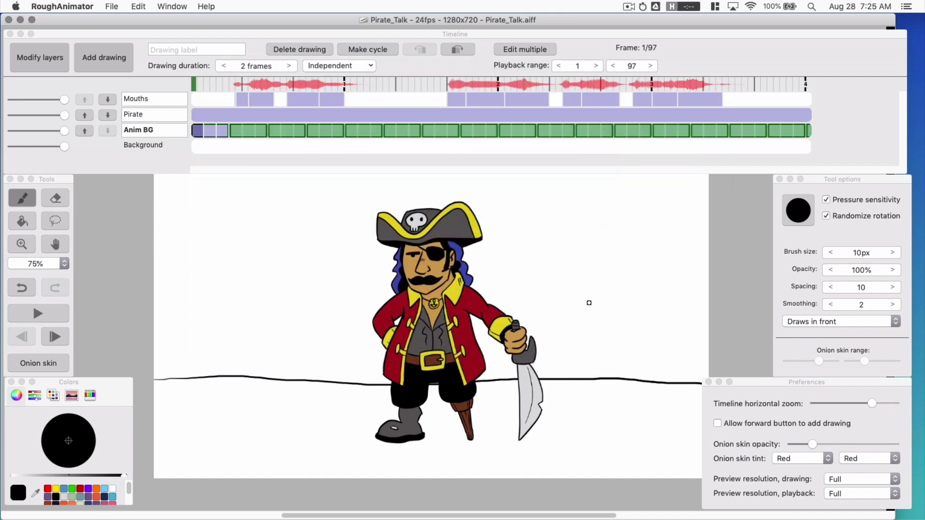
# Hide RoughAnimator, open the exported Pirate_Talk.mov from the desktop in QuickTime Player and play it.
pyautogui.click(62, 7)
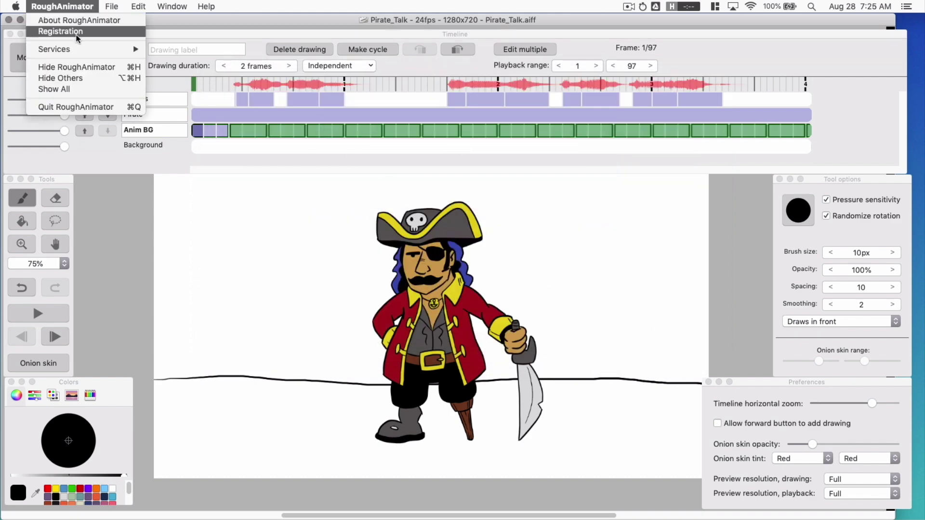
pyautogui.click(79, 67)
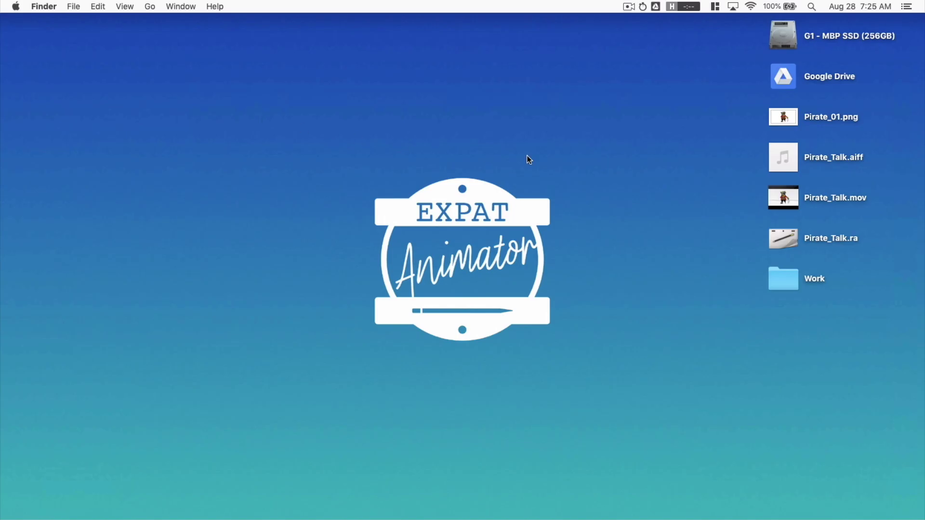
pyautogui.click(774, 200)
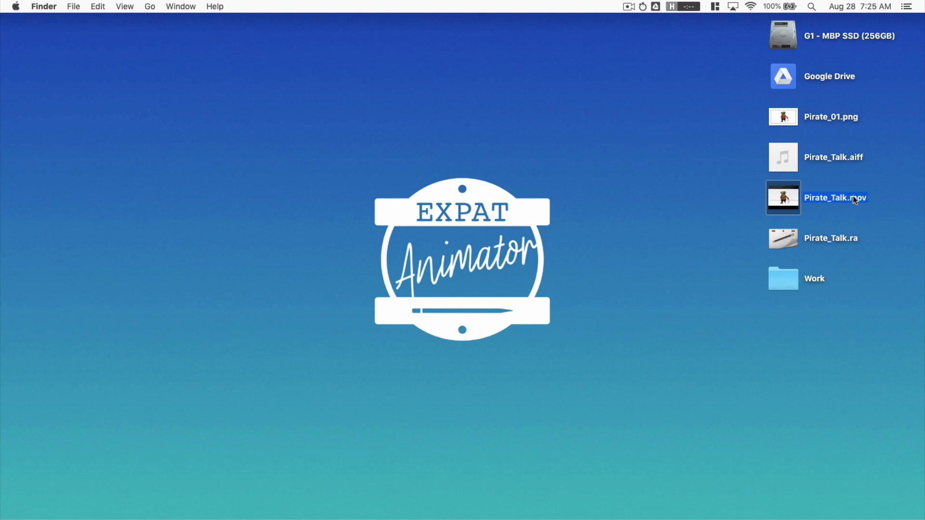
pyautogui.doubleClick(786, 204)
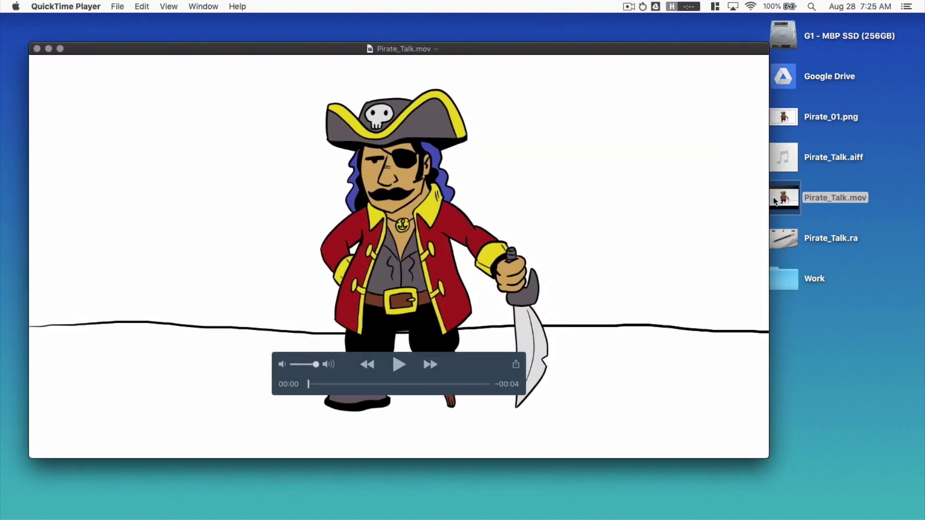
pyautogui.click(399, 365)
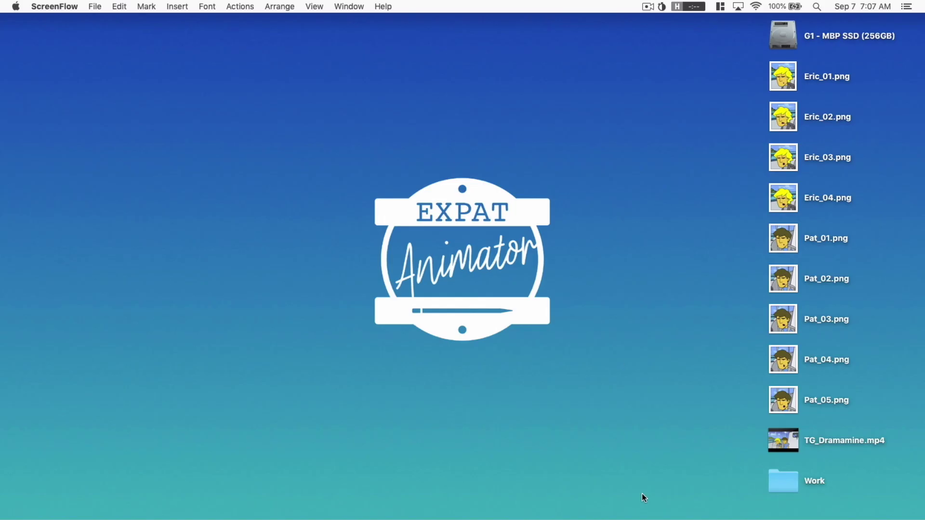
# Open TG_Dramamine.mp4 from the desktop in QuickTime Player and play it through.
pyautogui.doubleClick(777, 445)
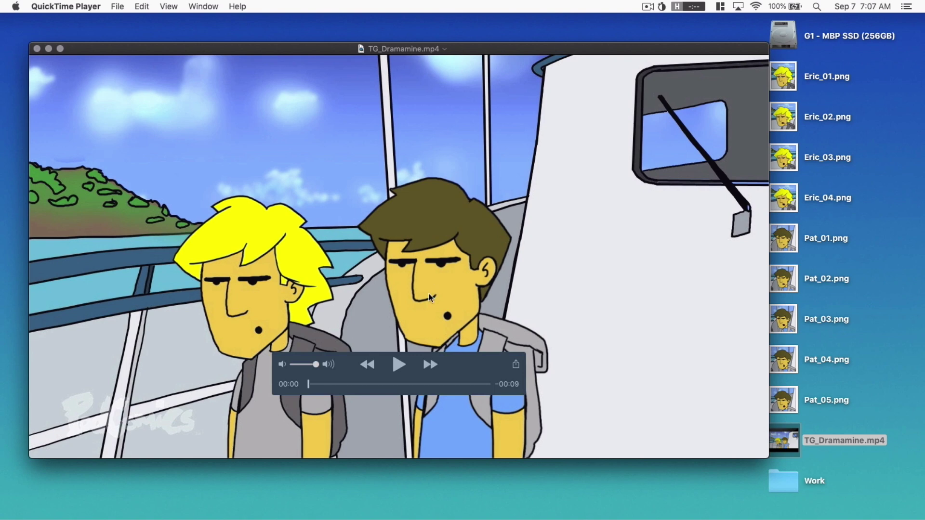
pyautogui.click(398, 365)
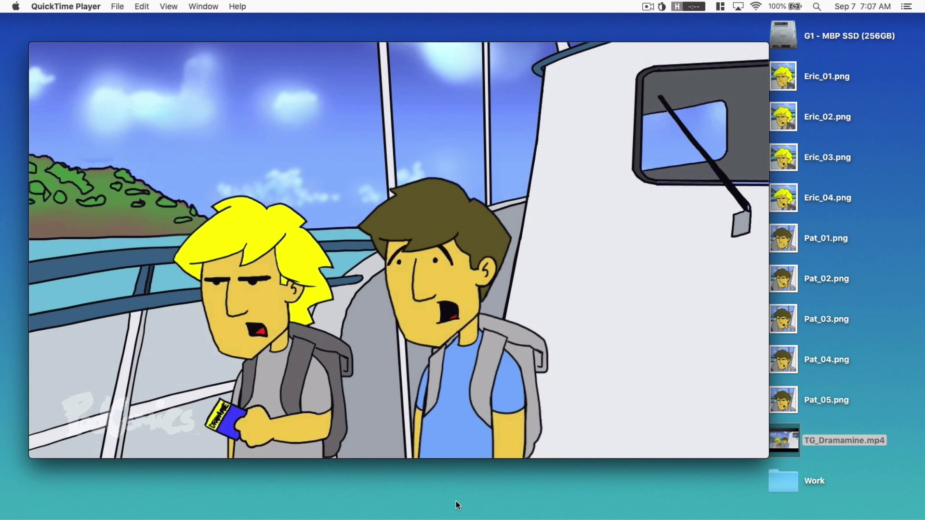
pyautogui.moveTo(367, 417)
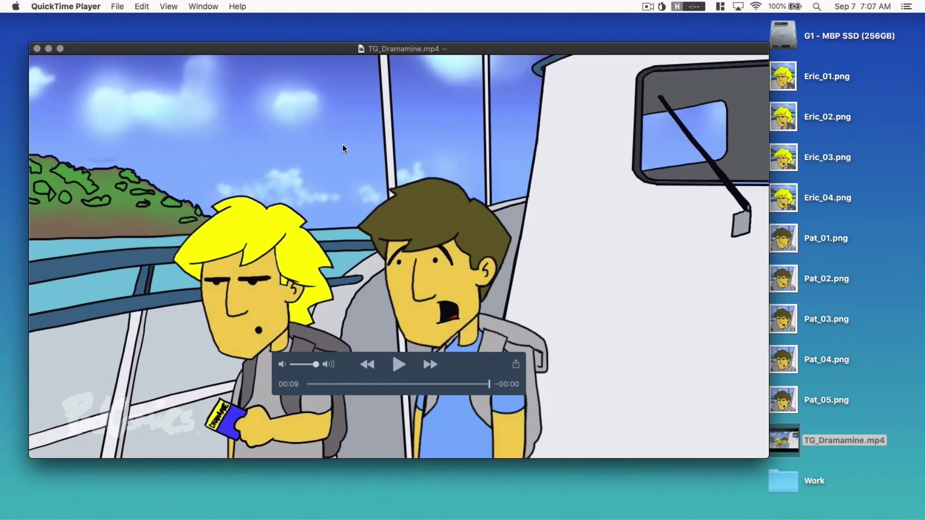
# Close the TG_Dramamine.mp4 video and preview the mouth drawings from Eric_01.png through Eric_04.png, returning to Eric_01.png.
pyautogui.press('cmd+w')
pyautogui.click(782, 74)
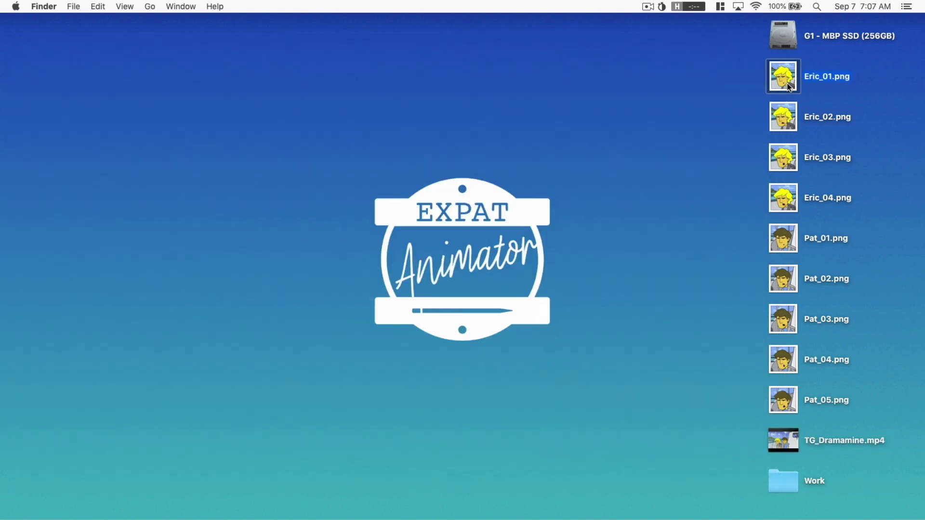
pyautogui.press('space')
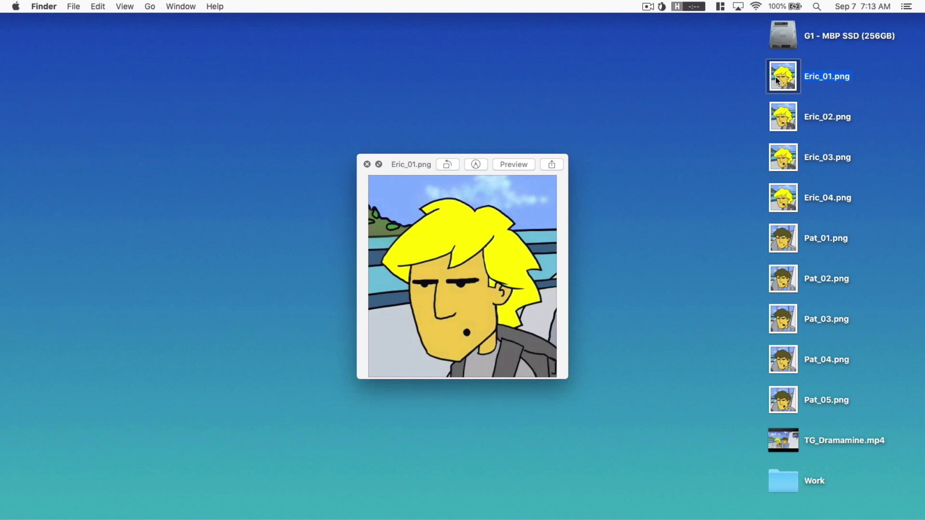
pyautogui.press('Down')
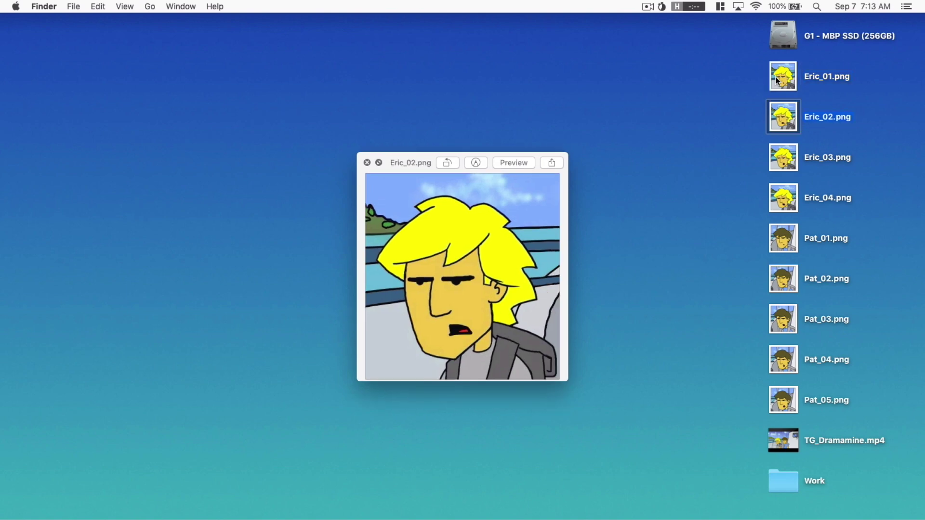
pyautogui.press('Down')
pyautogui.press('Down')
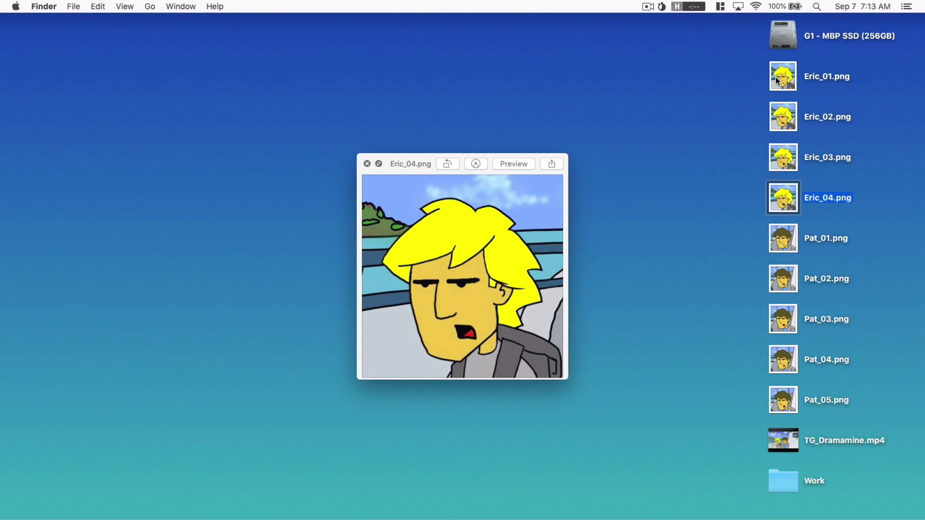
pyautogui.press('Up')
pyautogui.press('Up')
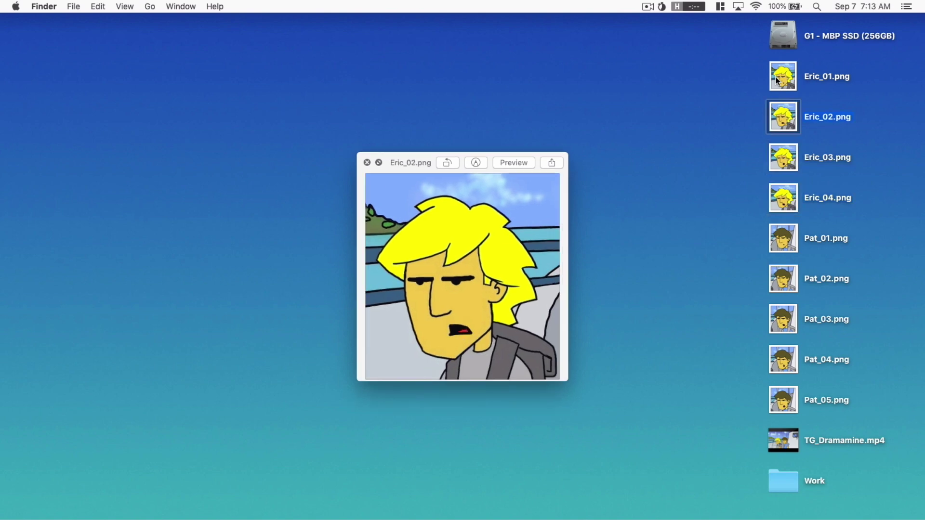
pyautogui.press('Up')
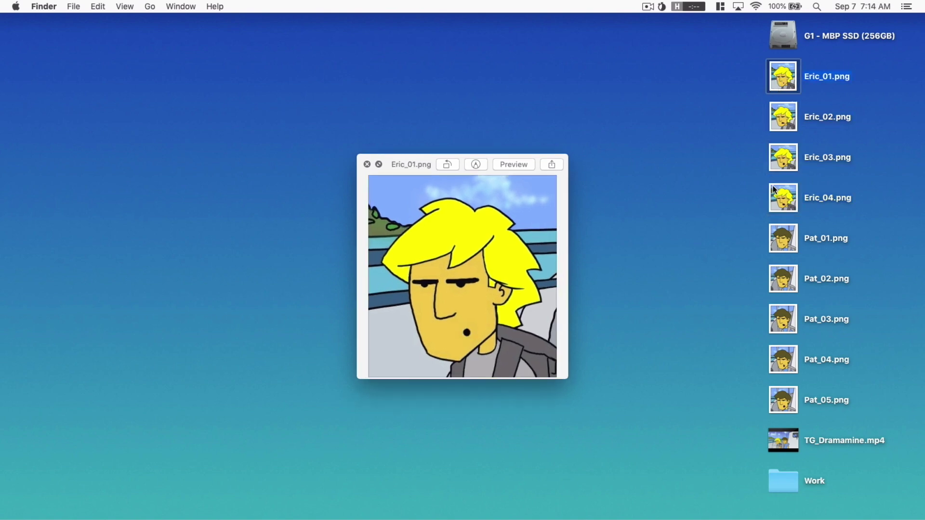
# Preview the mouth drawings from Pat_01.png through Pat_05.png on the desktop, returning to Pat_01.png.
pyautogui.click(780, 227)
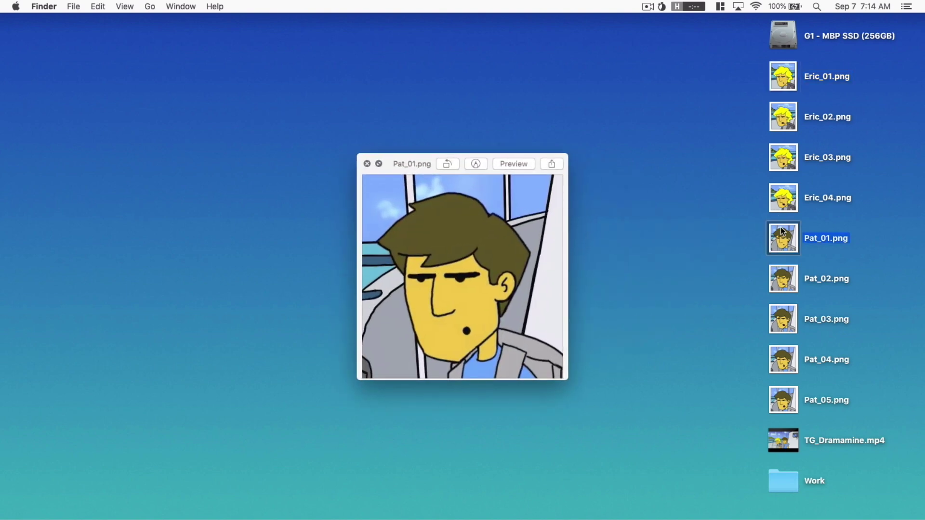
pyautogui.press('Down')
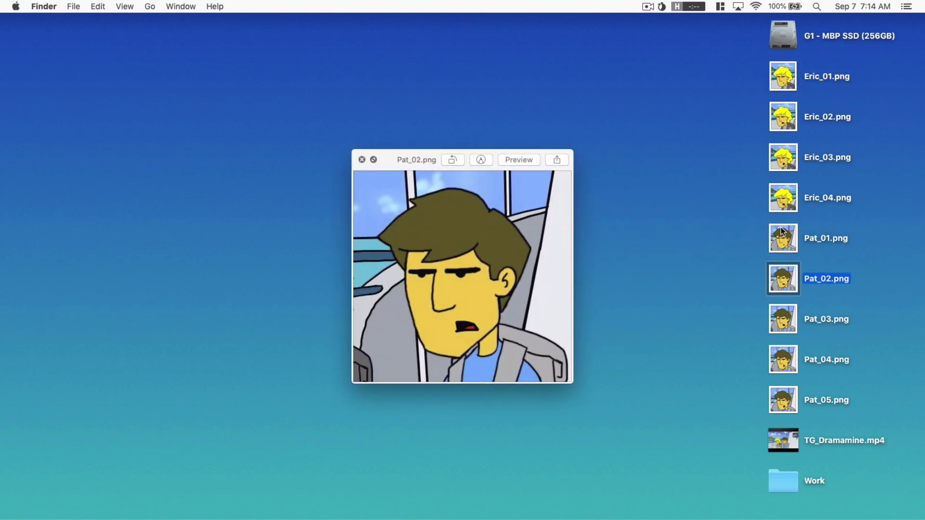
pyautogui.press('Down')
pyautogui.press('Down')
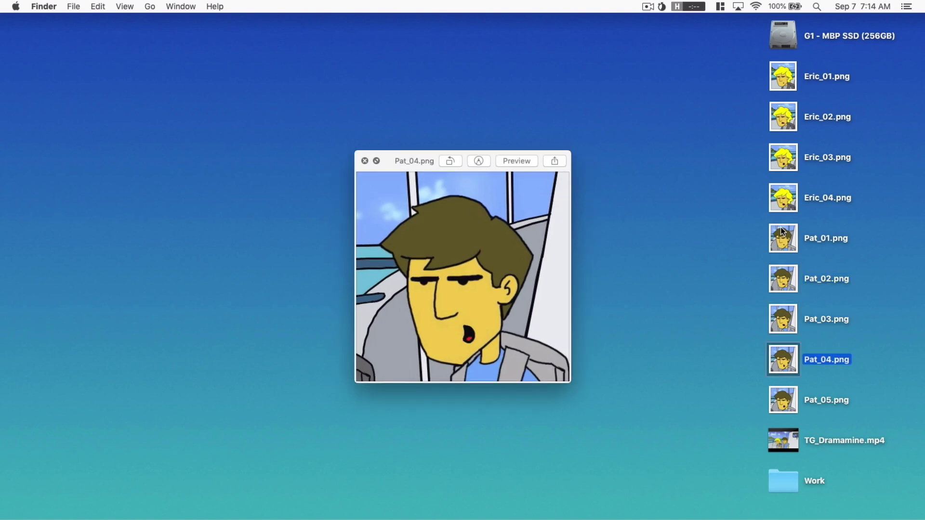
pyautogui.press('Down')
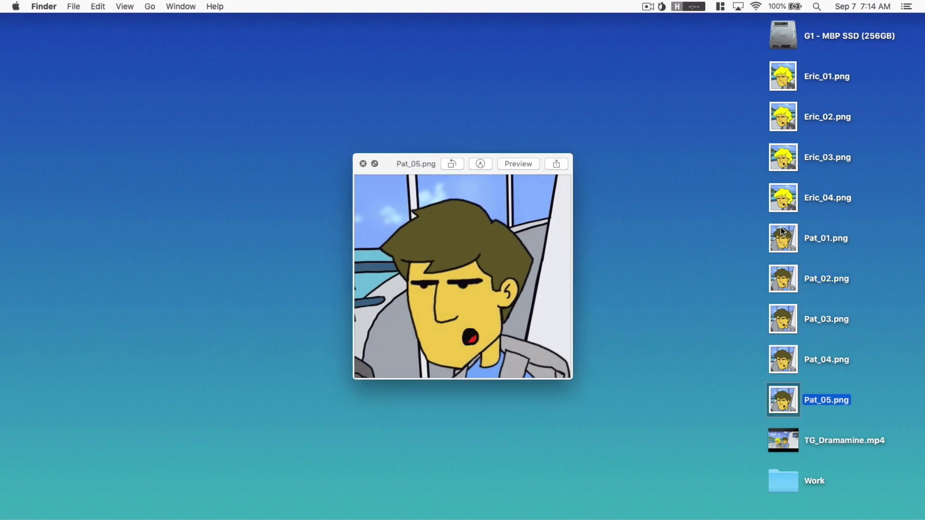
pyautogui.press('Up')
pyautogui.press('Up')
pyautogui.press('Up')
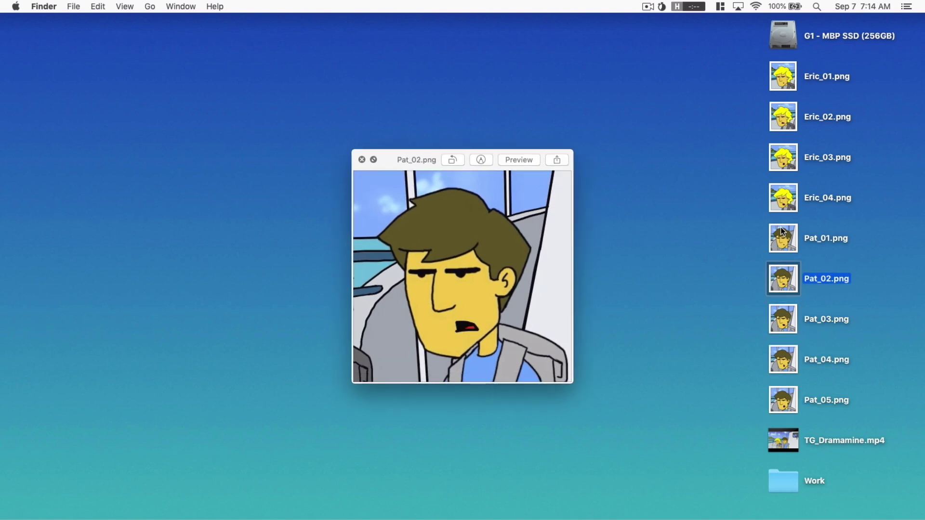
pyautogui.press('Up')
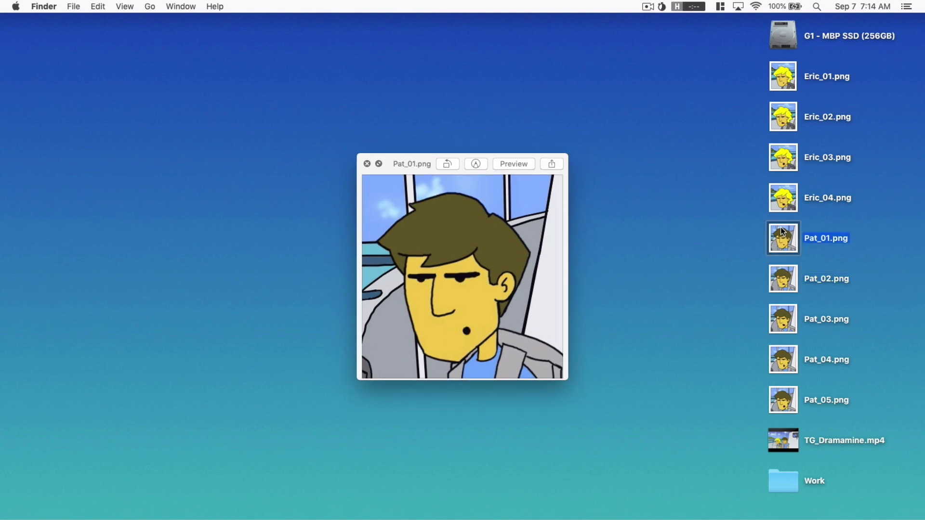
# Switch to Chrome, search Google for "animation lip sync chart" and show the image results.
pyautogui.press('super+Tab')
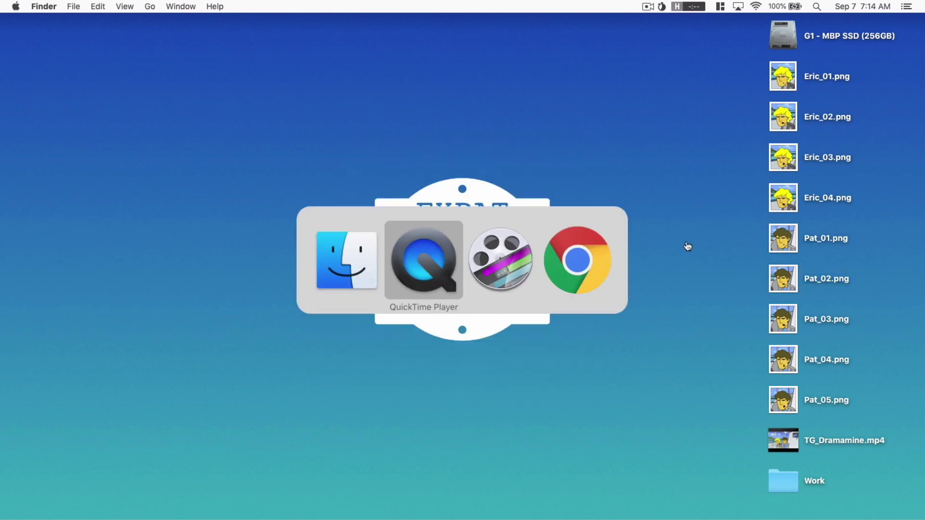
pyautogui.click(607, 250)
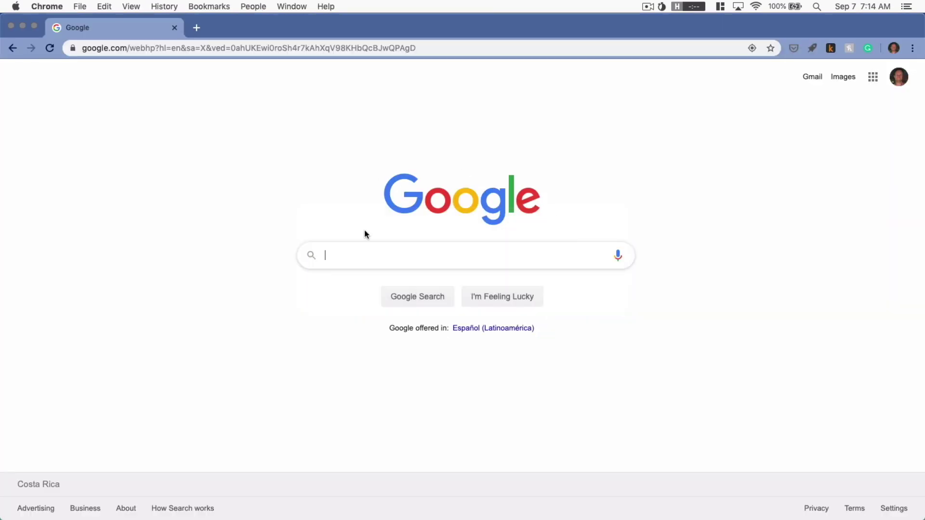
pyautogui.click(362, 258)
pyautogui.write('animation lip sync chart')
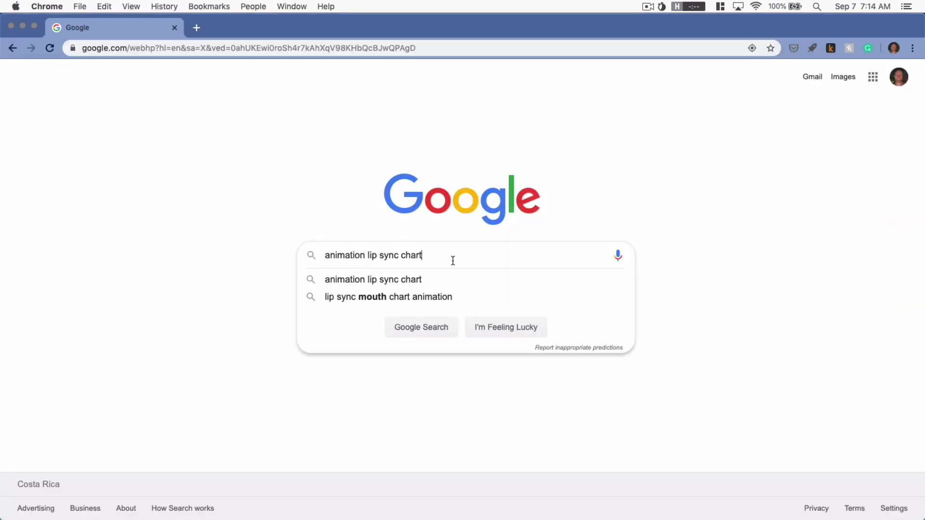
pyautogui.press('Return')
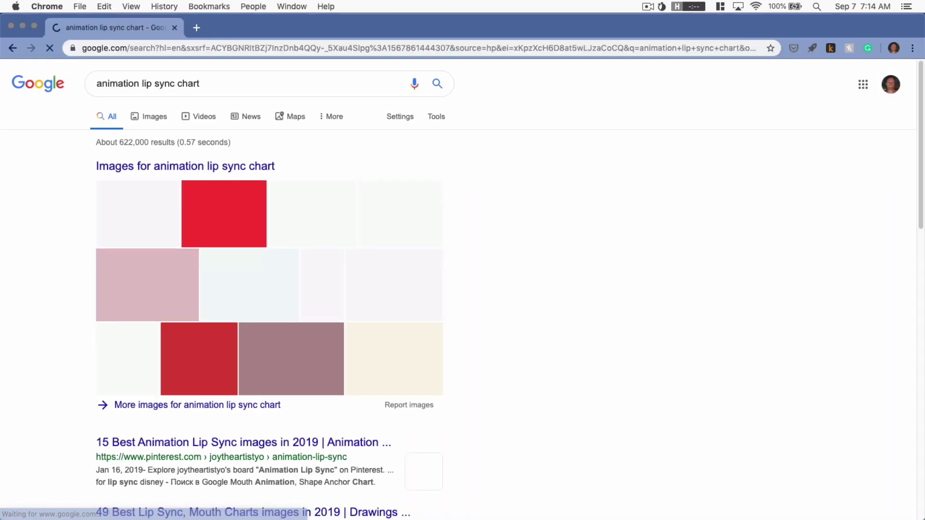
pyautogui.click(191, 168)
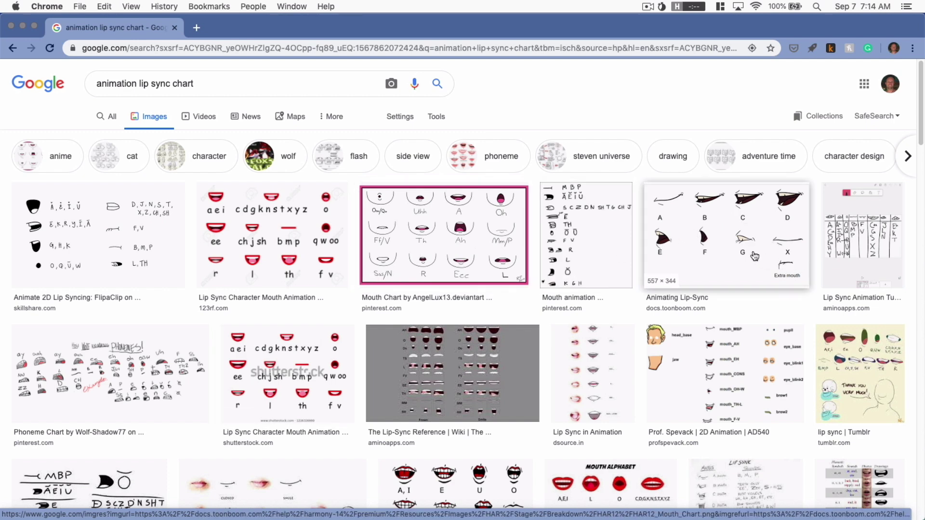
# Browse the lip sync image results to compare the mouth charts for different sounds, and hide Chrome.
pyautogui.scroll(-4, 580, 371)
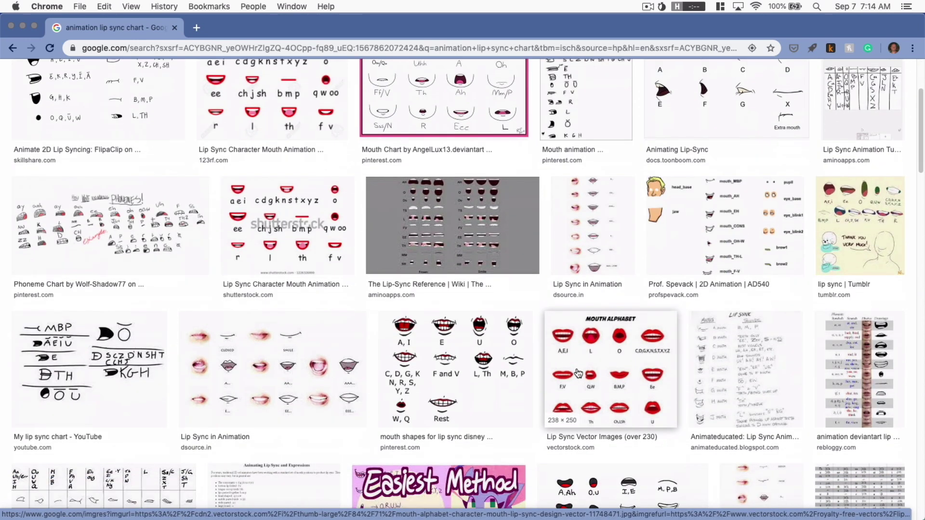
pyautogui.scroll(-2, 579, 374)
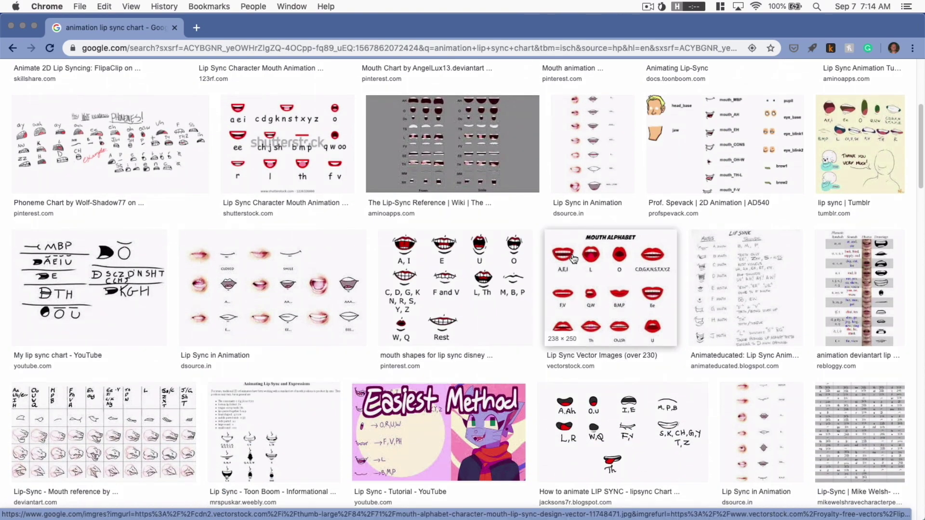
pyautogui.scroll(-6, 550, 208)
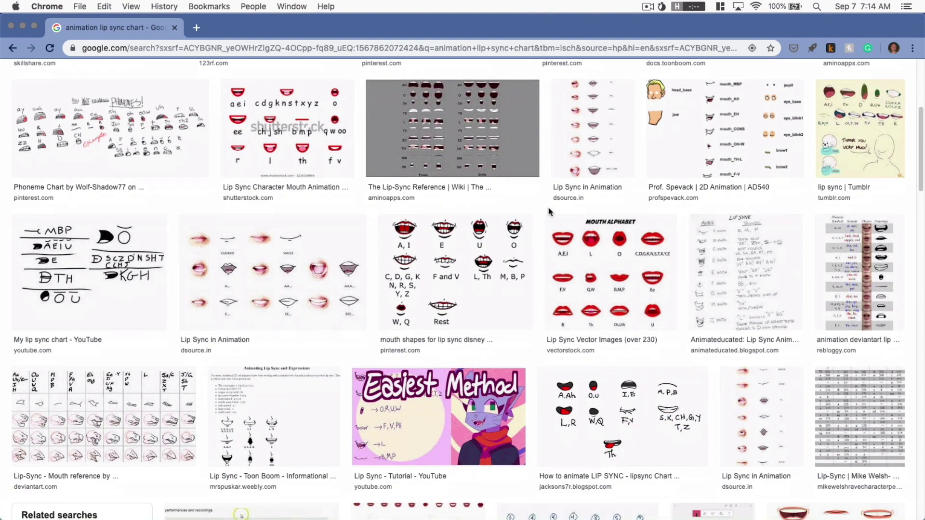
pyautogui.scroll(-3, 550, 213)
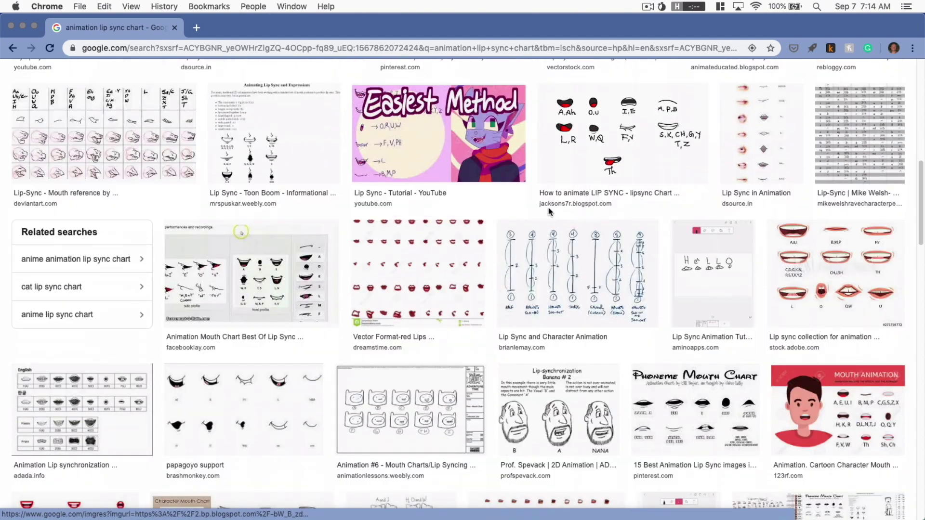
pyautogui.scroll(-1, 550, 212)
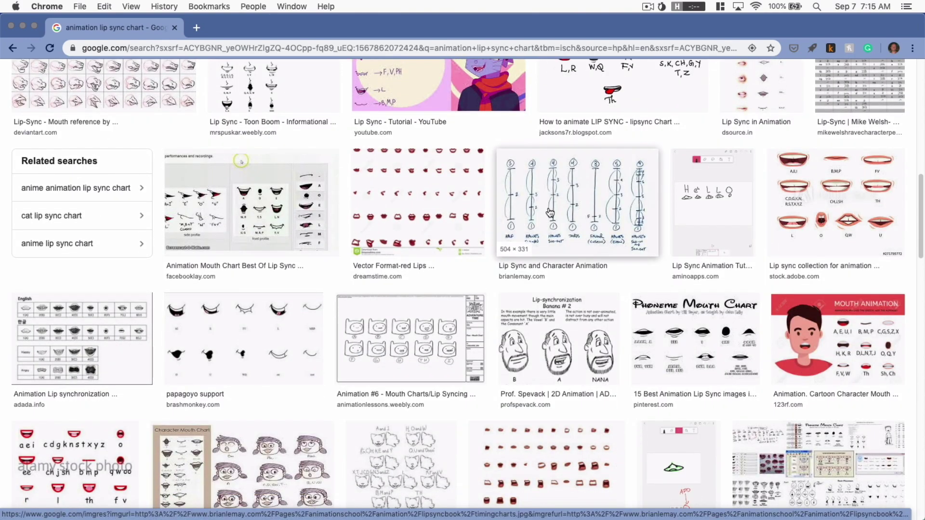
pyautogui.press('super+h')
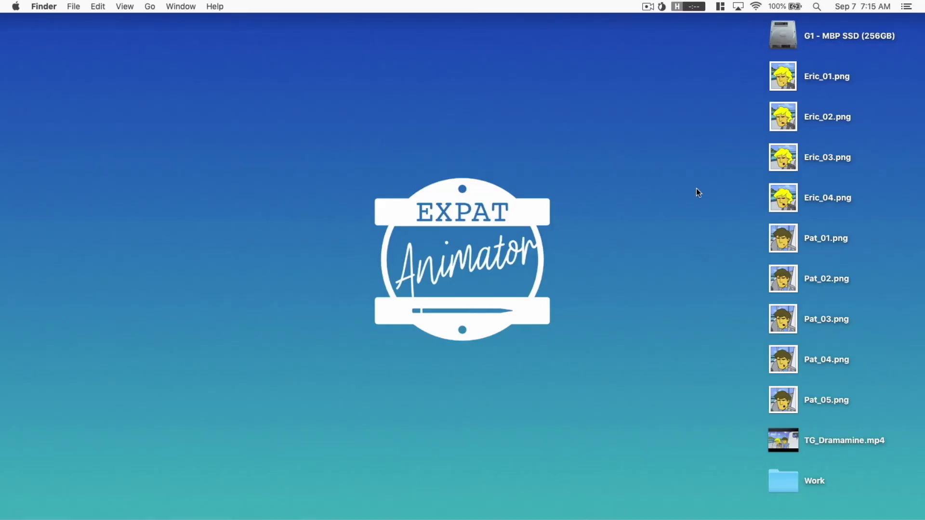